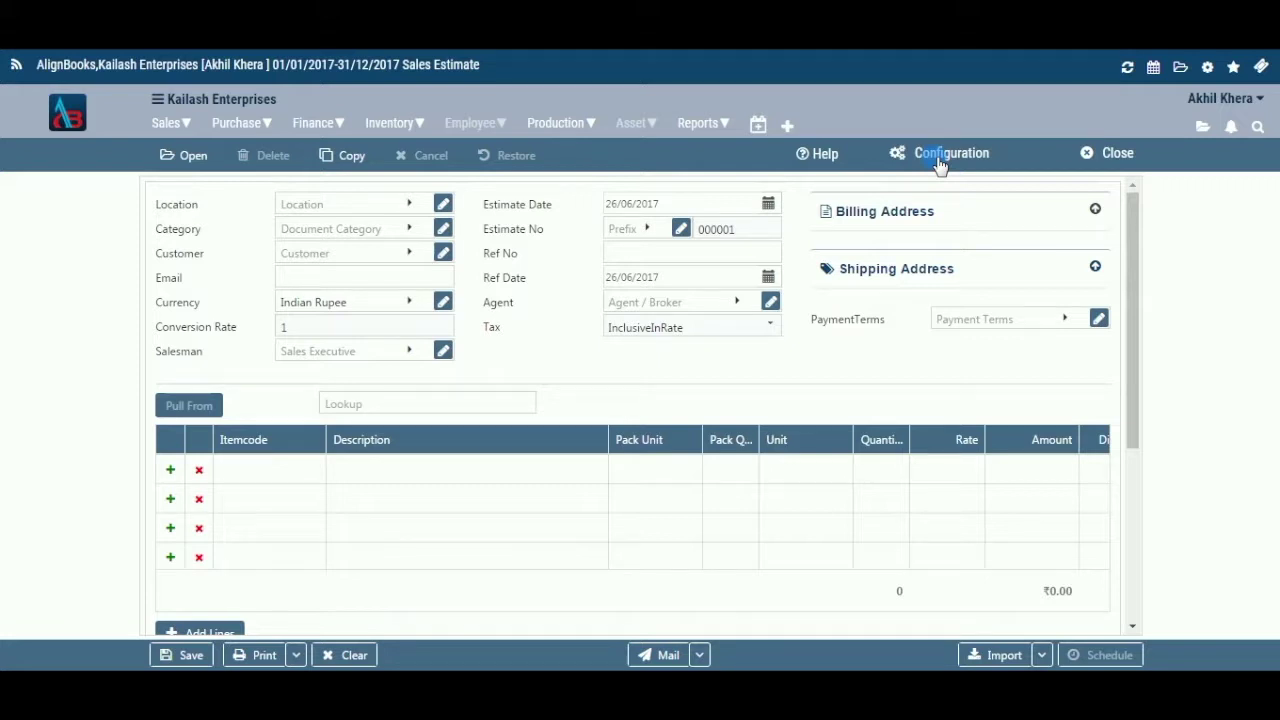
# - View the sales estimate's configuration sections and set the estimate's location to Gurgaon
pyautogui.click(940, 160)
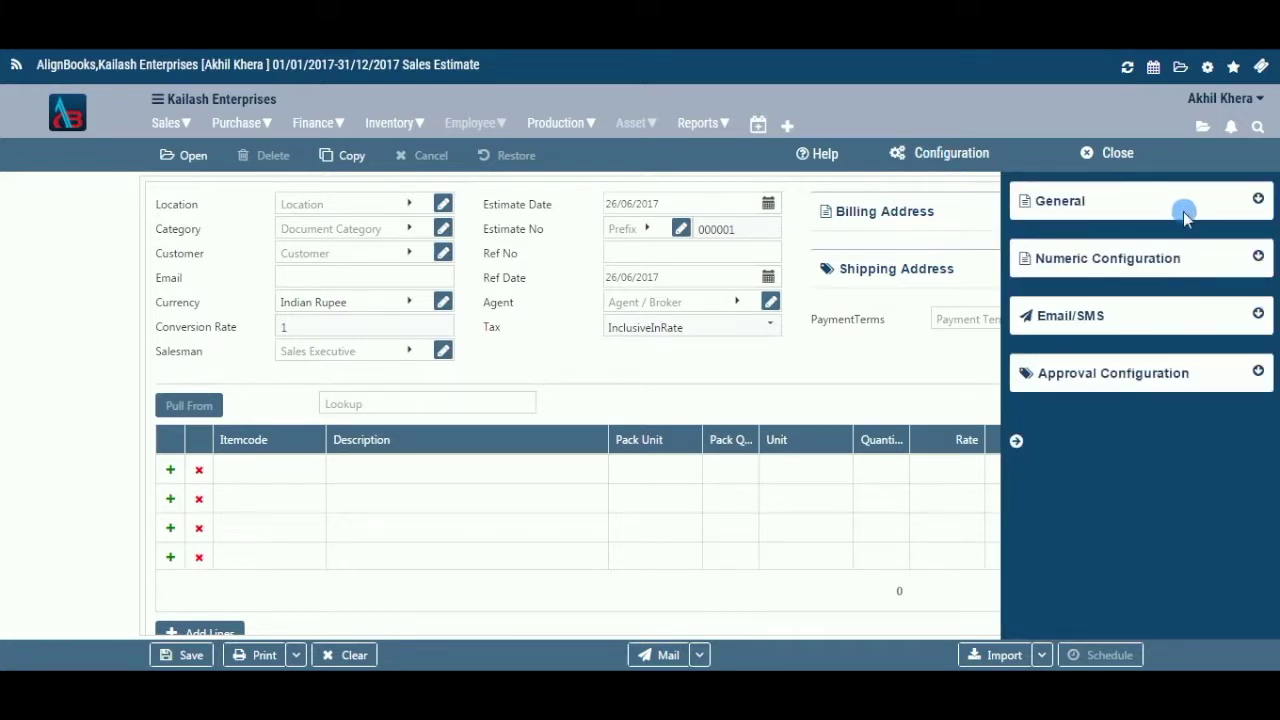
pyautogui.click(1018, 444)
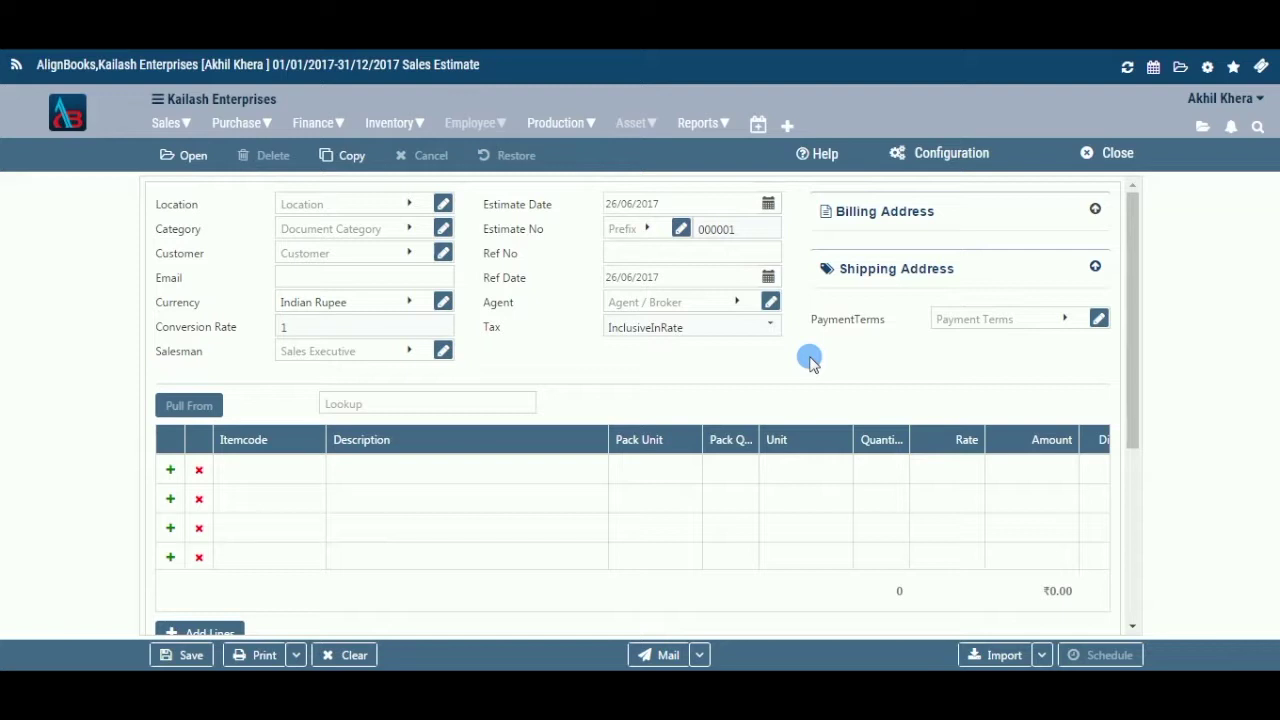
pyautogui.click(413, 207)
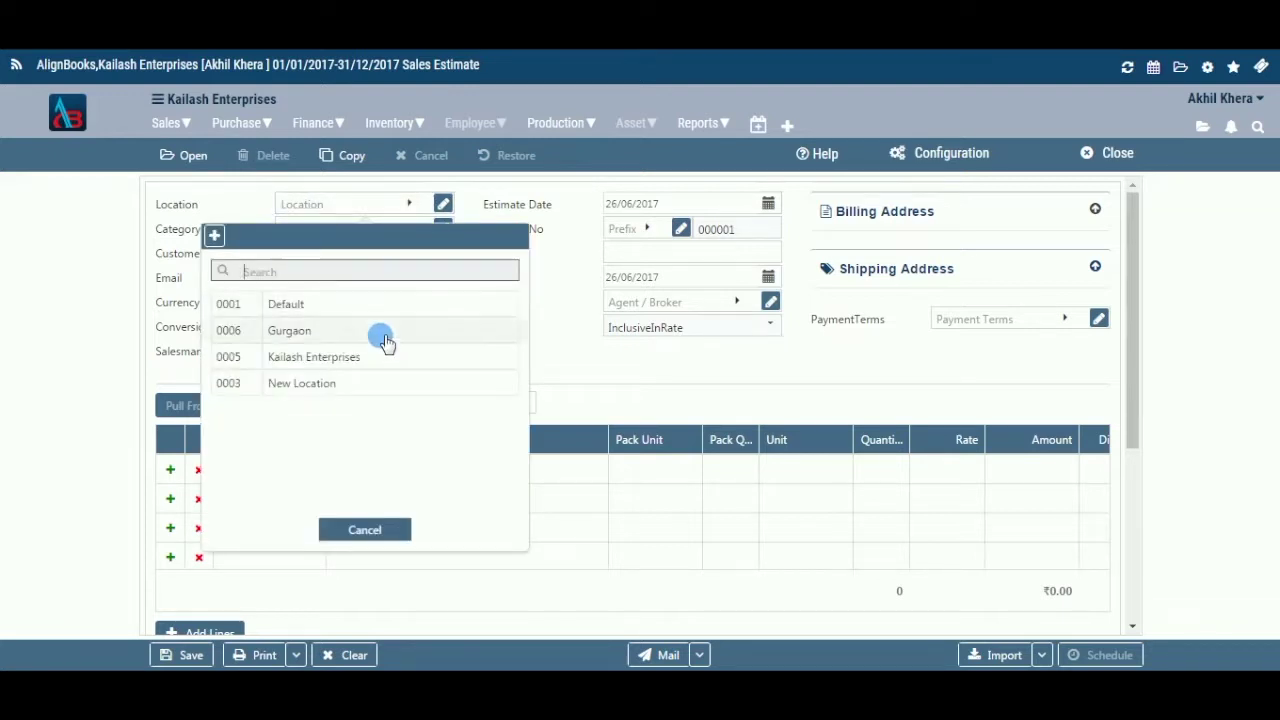
pyautogui.click(386, 340)
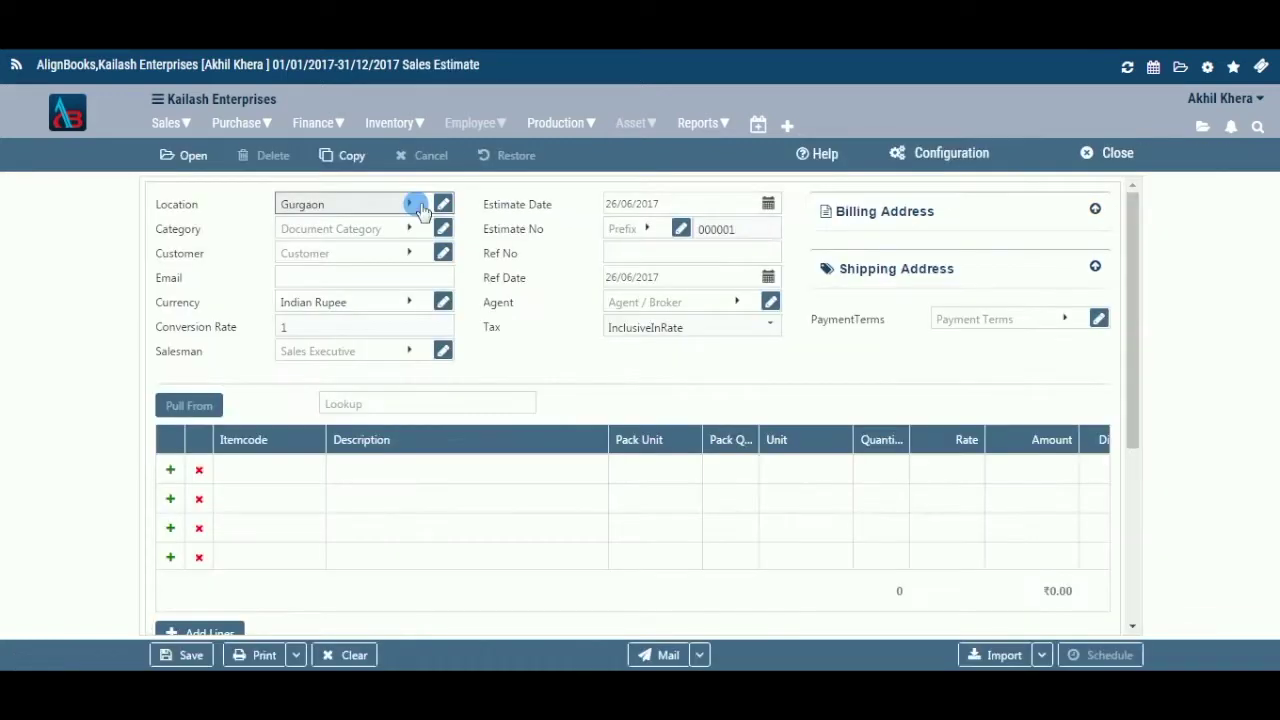
# - Review the Gurgaon location's detail record from the location list and close it without changes
pyautogui.click(419, 207)
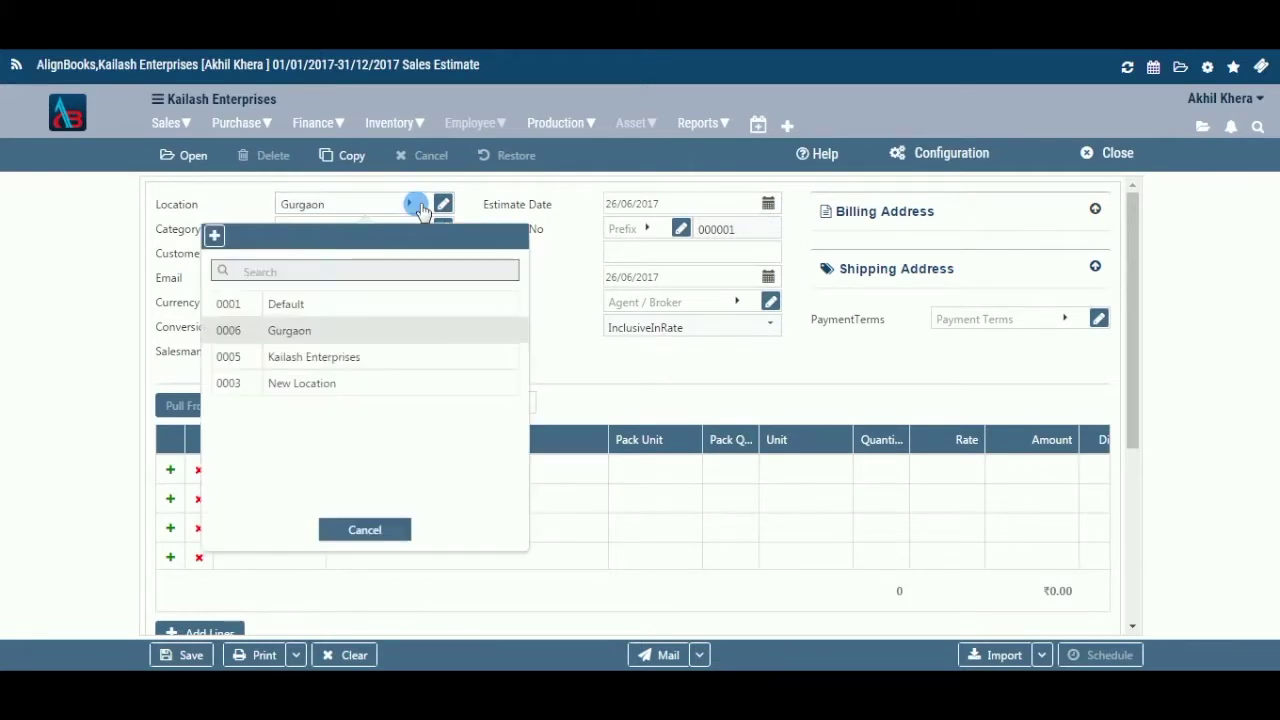
pyautogui.click(215, 239)
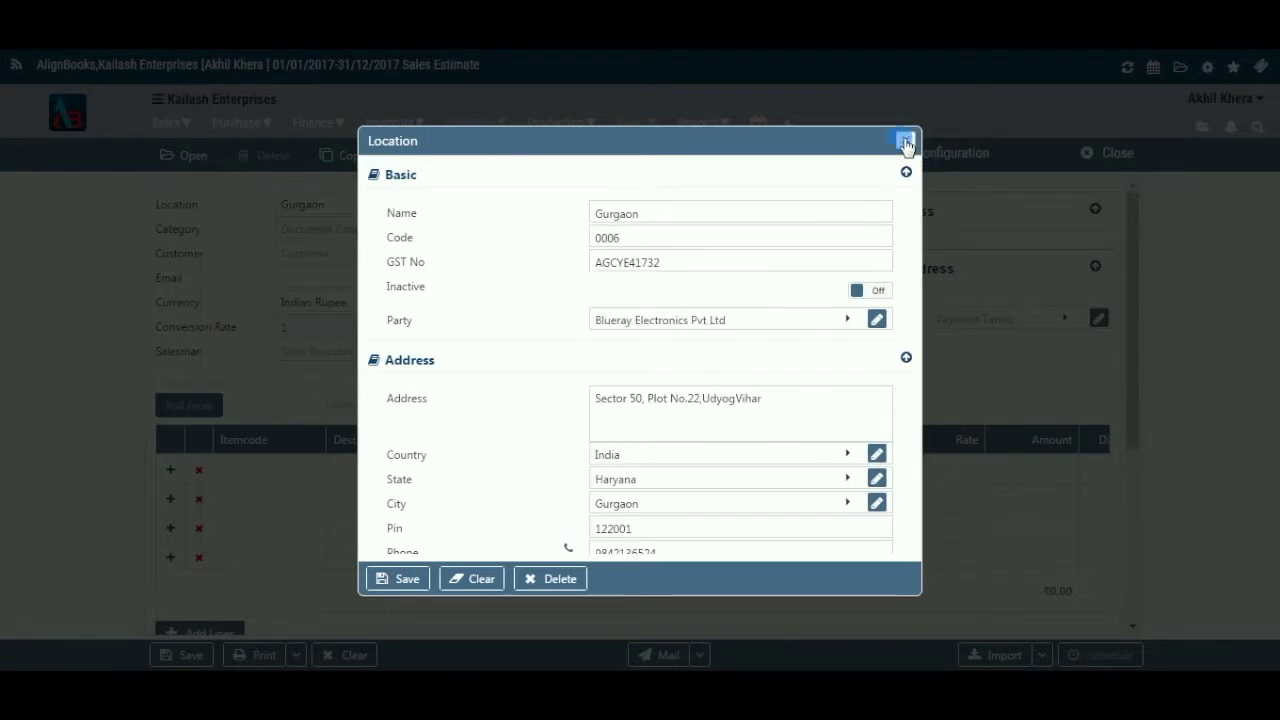
pyautogui.click(906, 139)
# - Set the estimate's document category to Retail and check the Document Classification setting in the sales setup
pyautogui.click(418, 230)
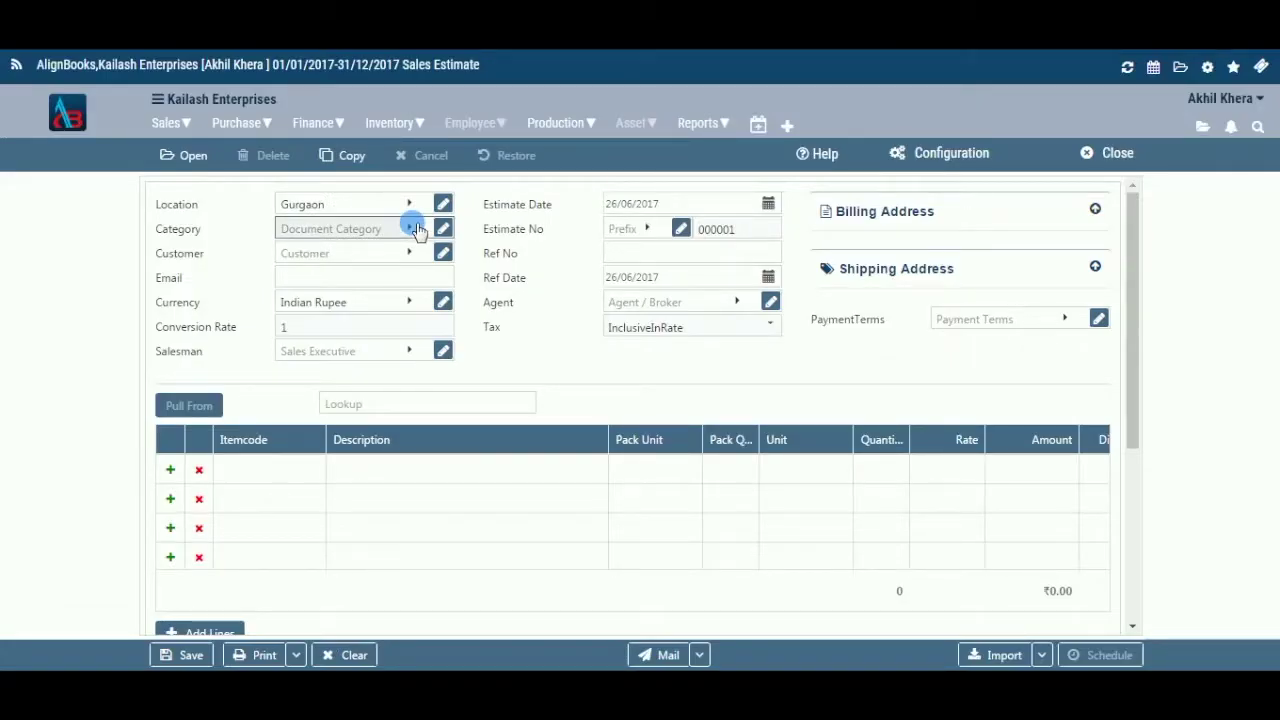
pyautogui.click(412, 229)
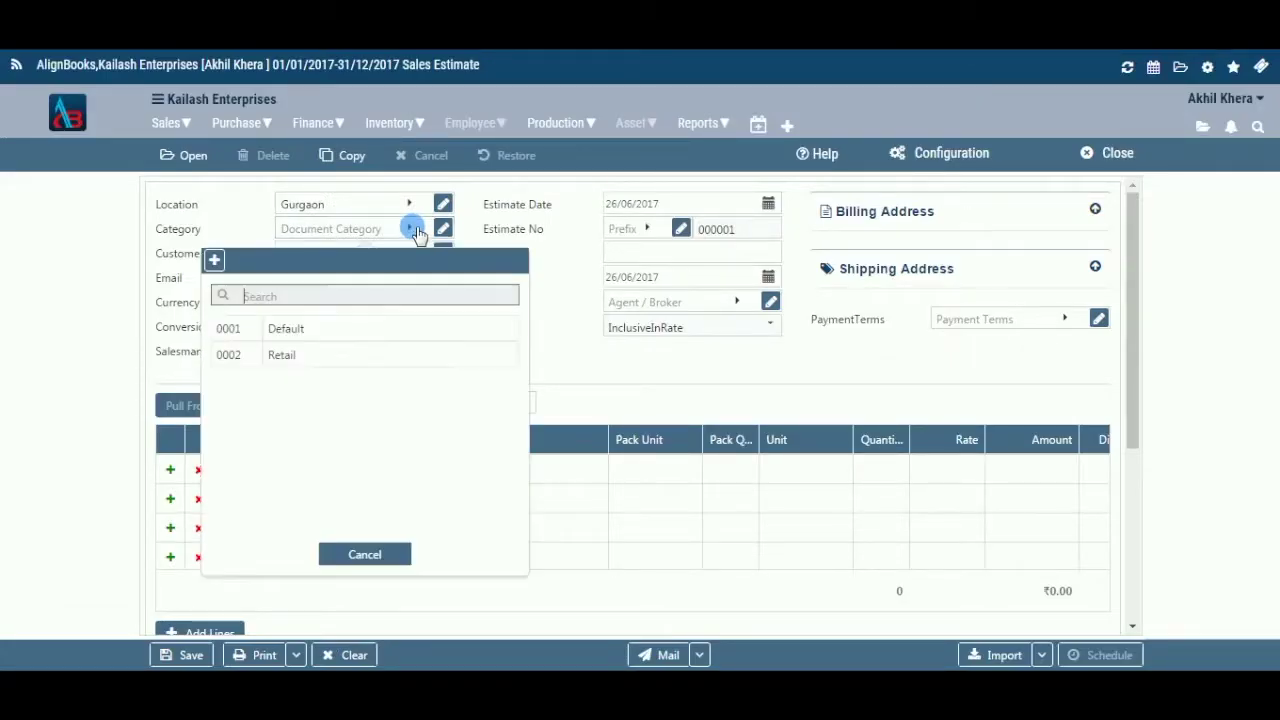
pyautogui.click(374, 355)
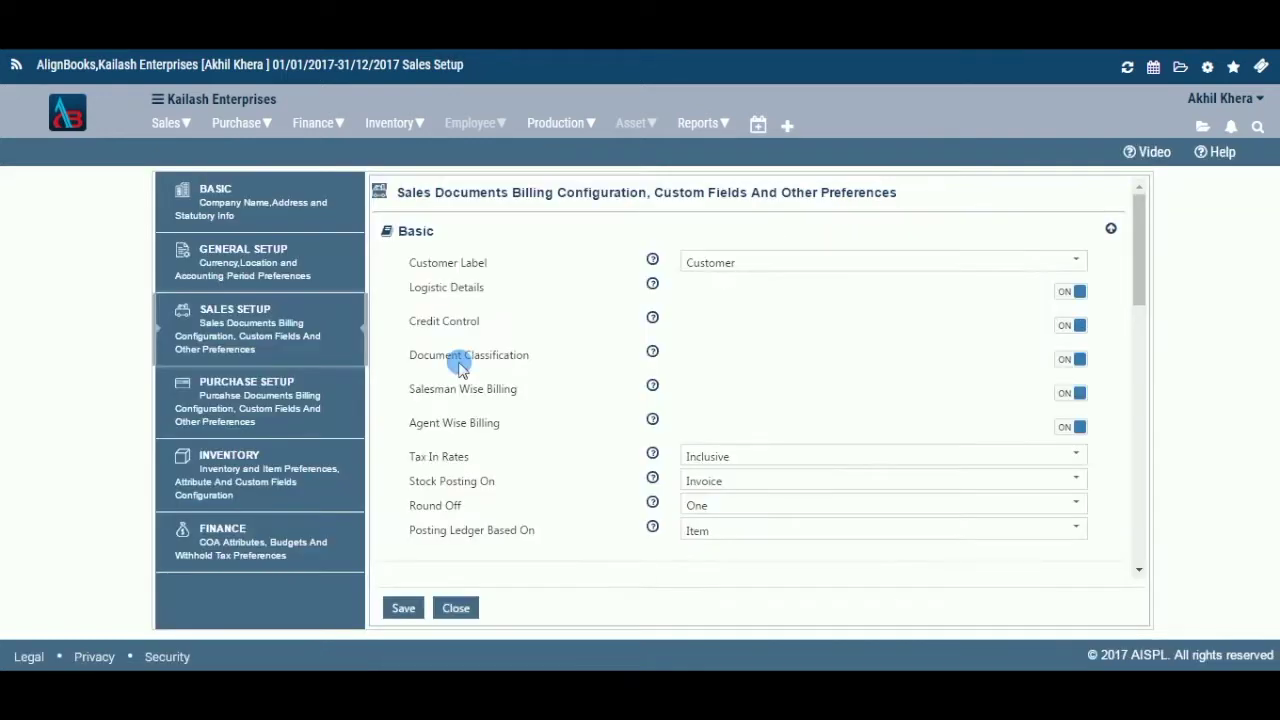
pyautogui.click(441, 358)
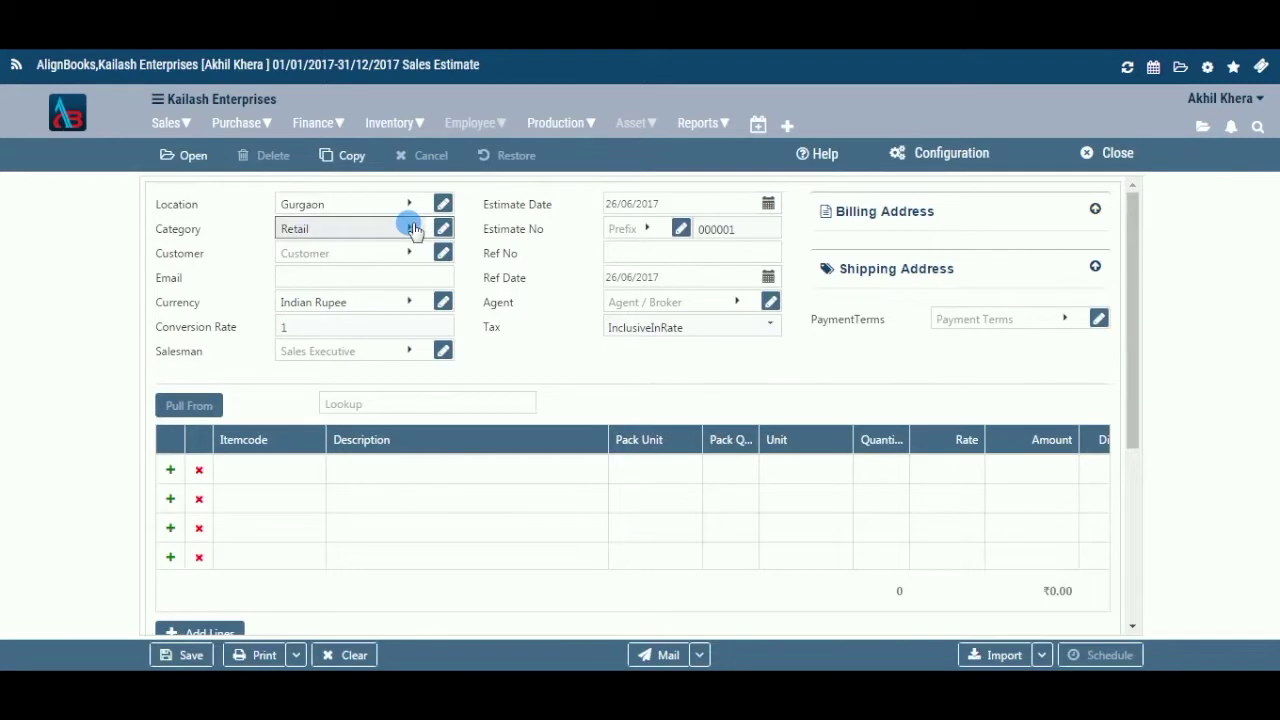
# - Review the available document categories and the Retail category's record, closing both without changes
pyautogui.click(409, 228)
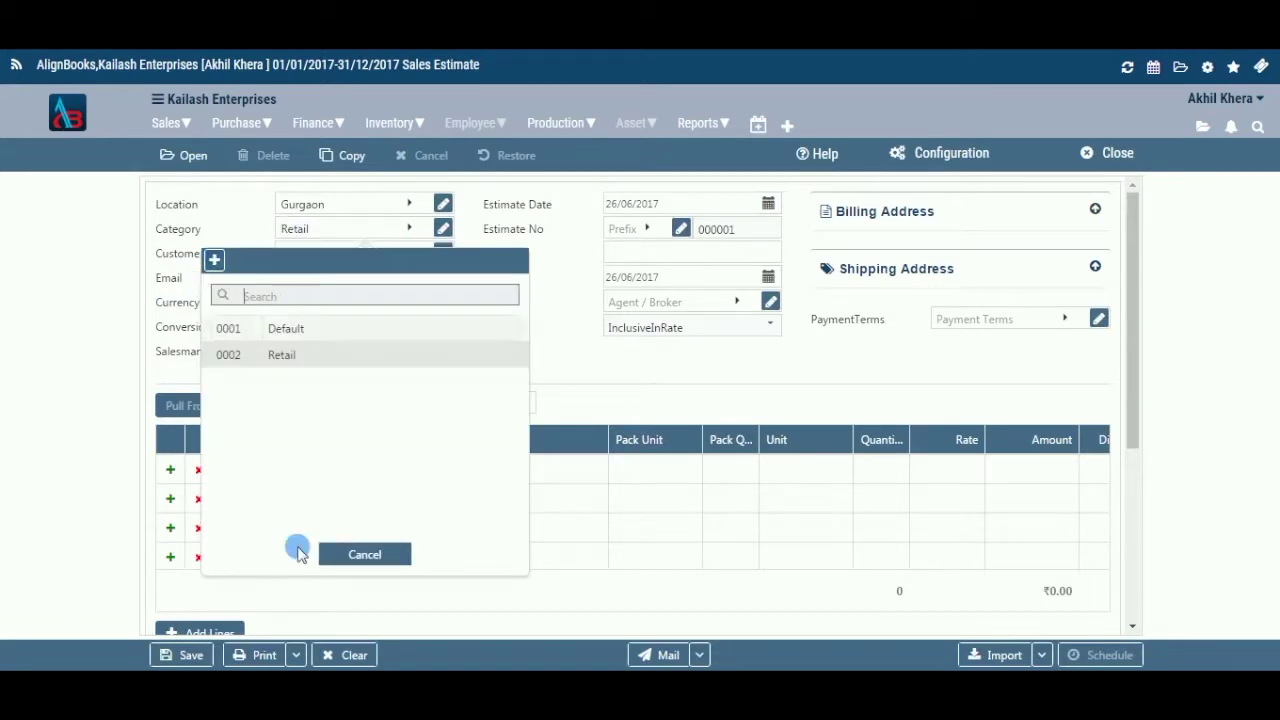
pyautogui.click(329, 555)
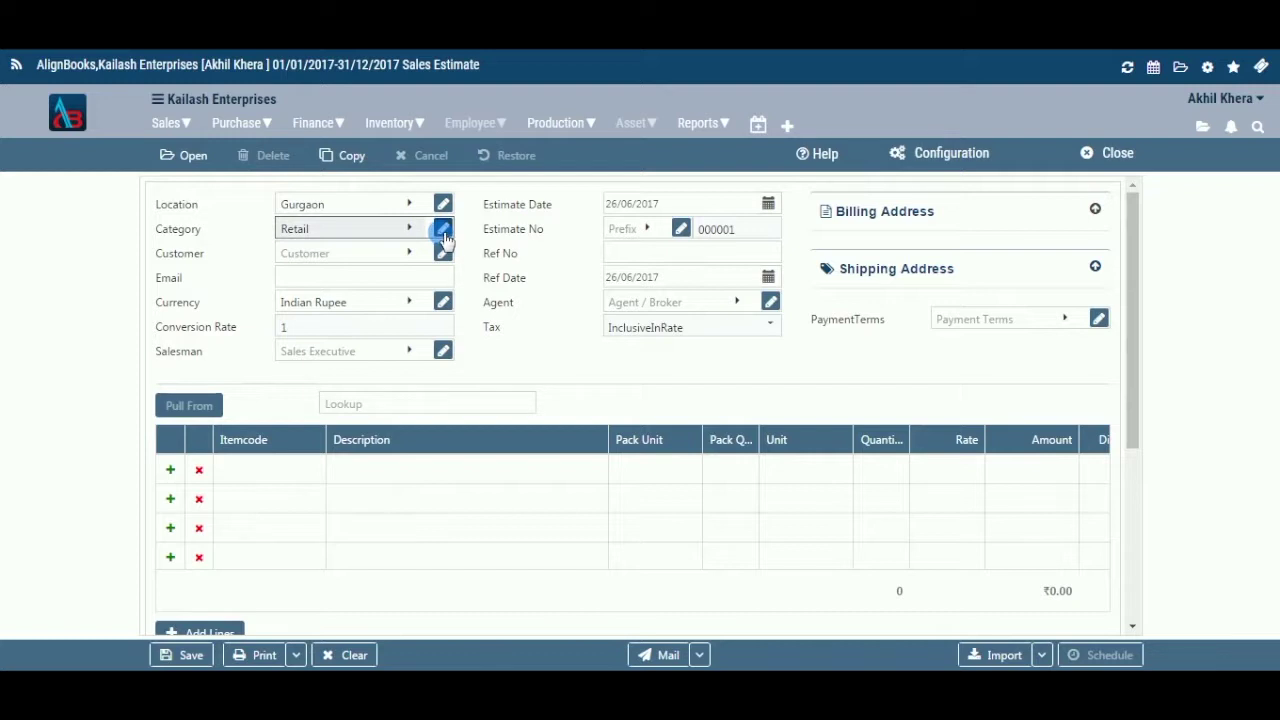
pyautogui.click(443, 232)
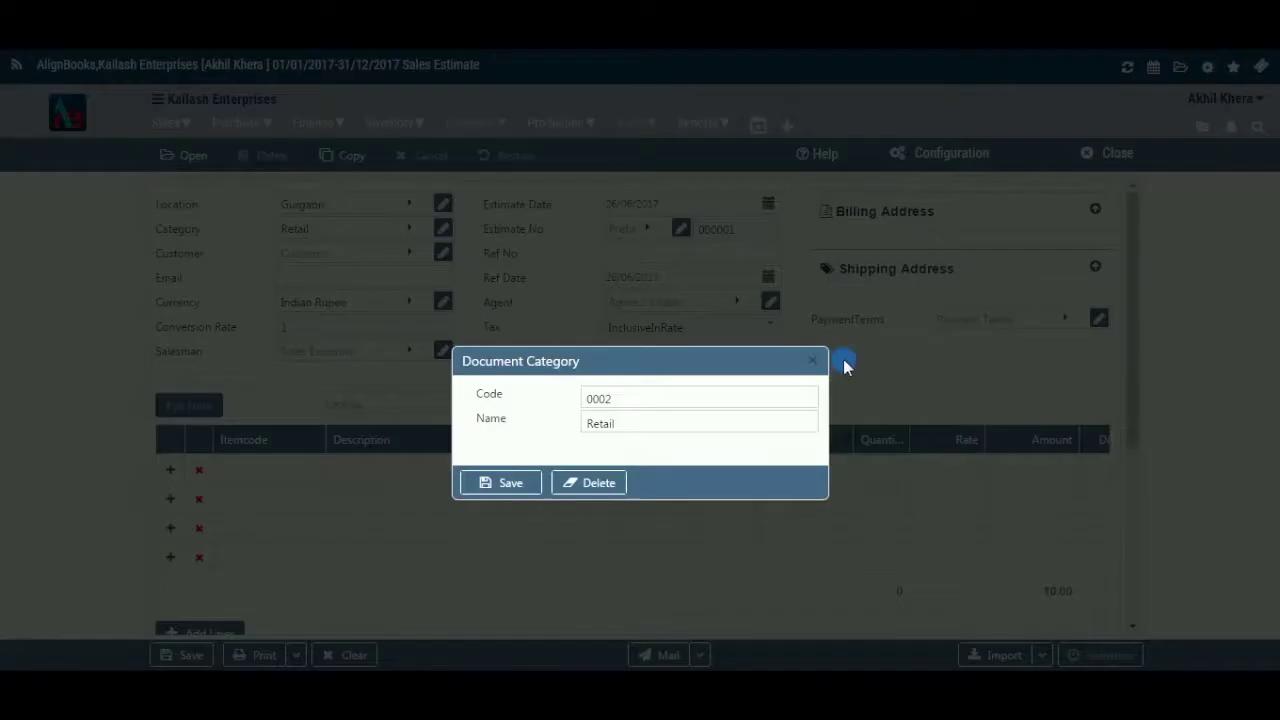
pyautogui.click(813, 362)
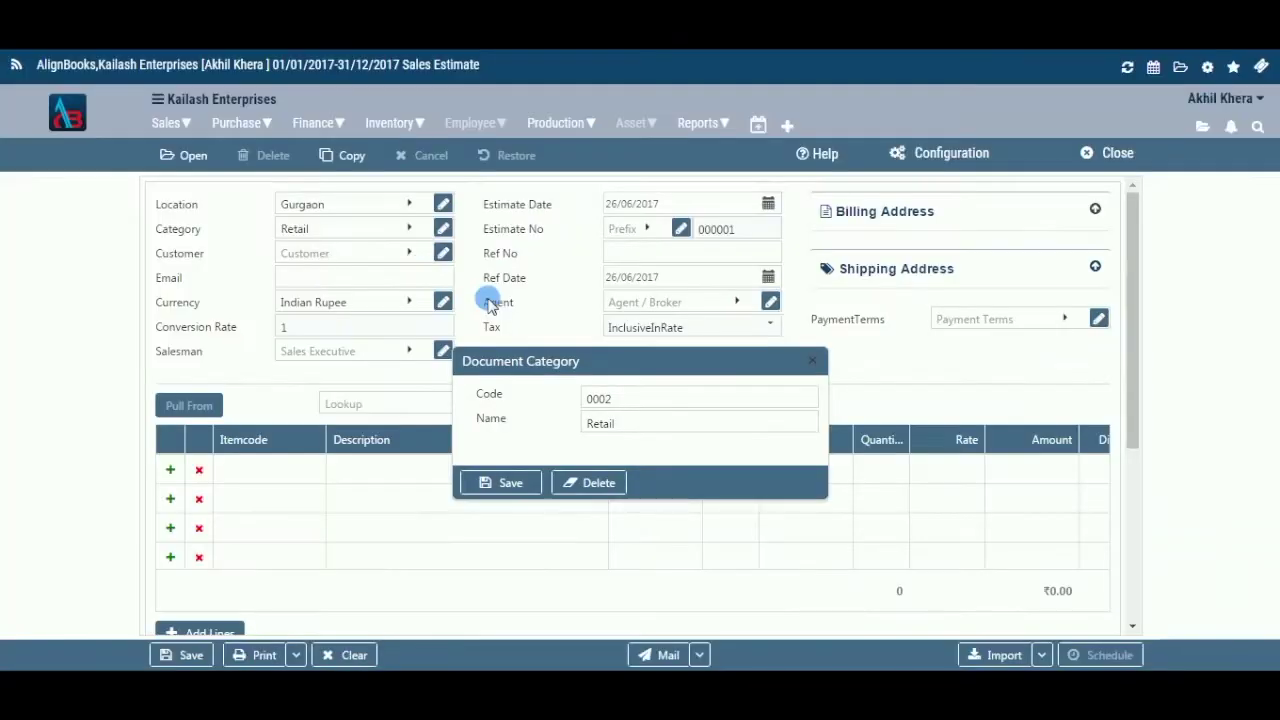
# - Set the customer to Blueray Electronics Pvt Ltd and the currency to Indian Rupee
pyautogui.click(410, 255)
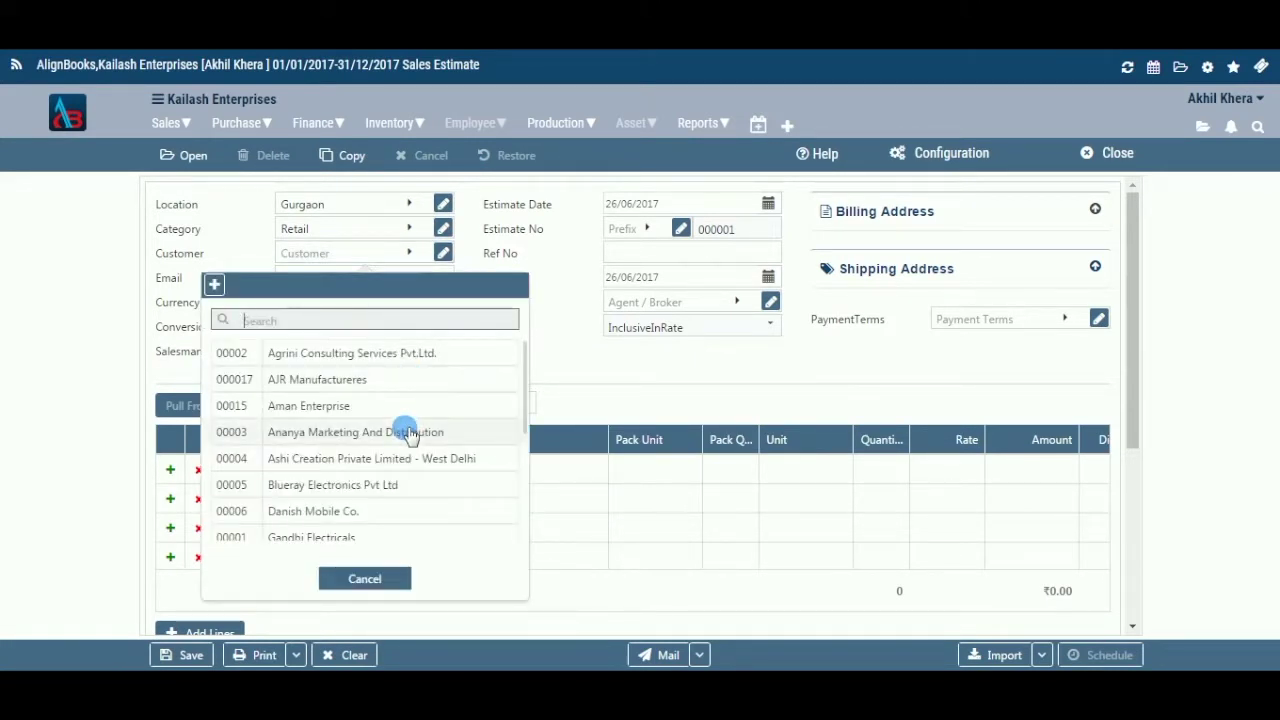
pyautogui.click(395, 486)
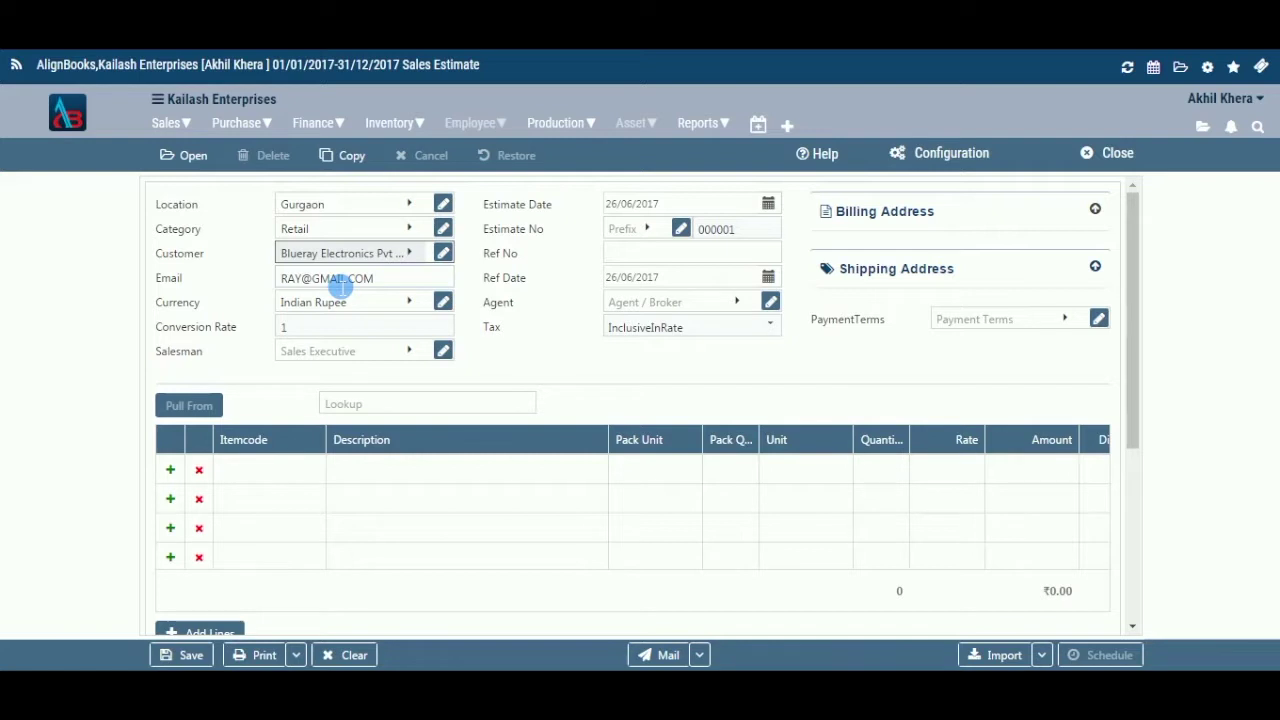
pyautogui.click(378, 307)
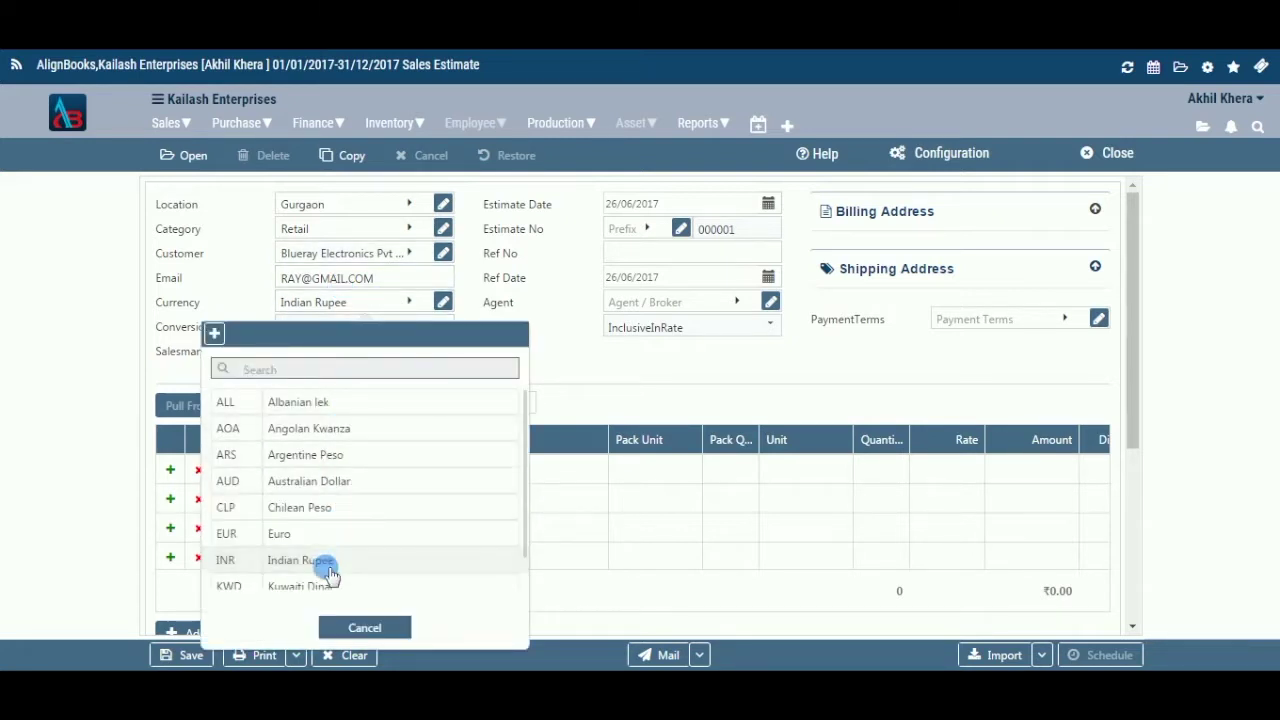
pyautogui.click(330, 565)
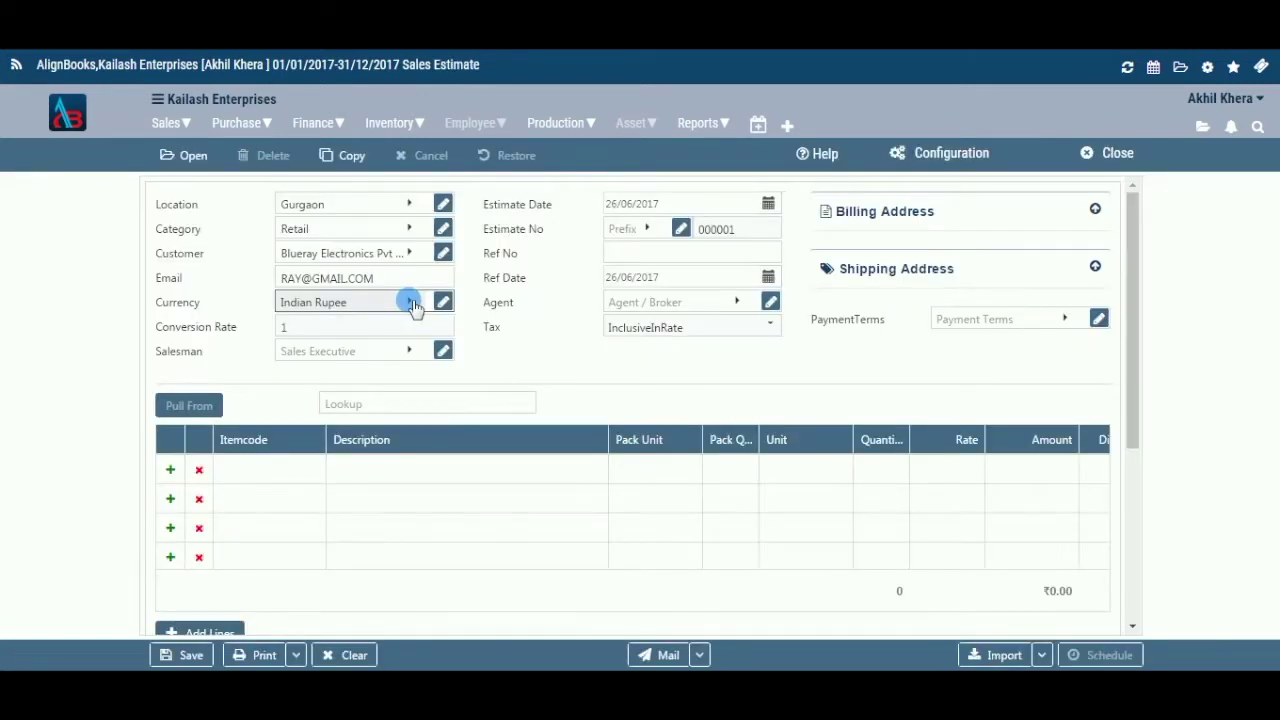
# - View the form for adding a currency from the currency list and close it without saving
pyautogui.click(410, 303)
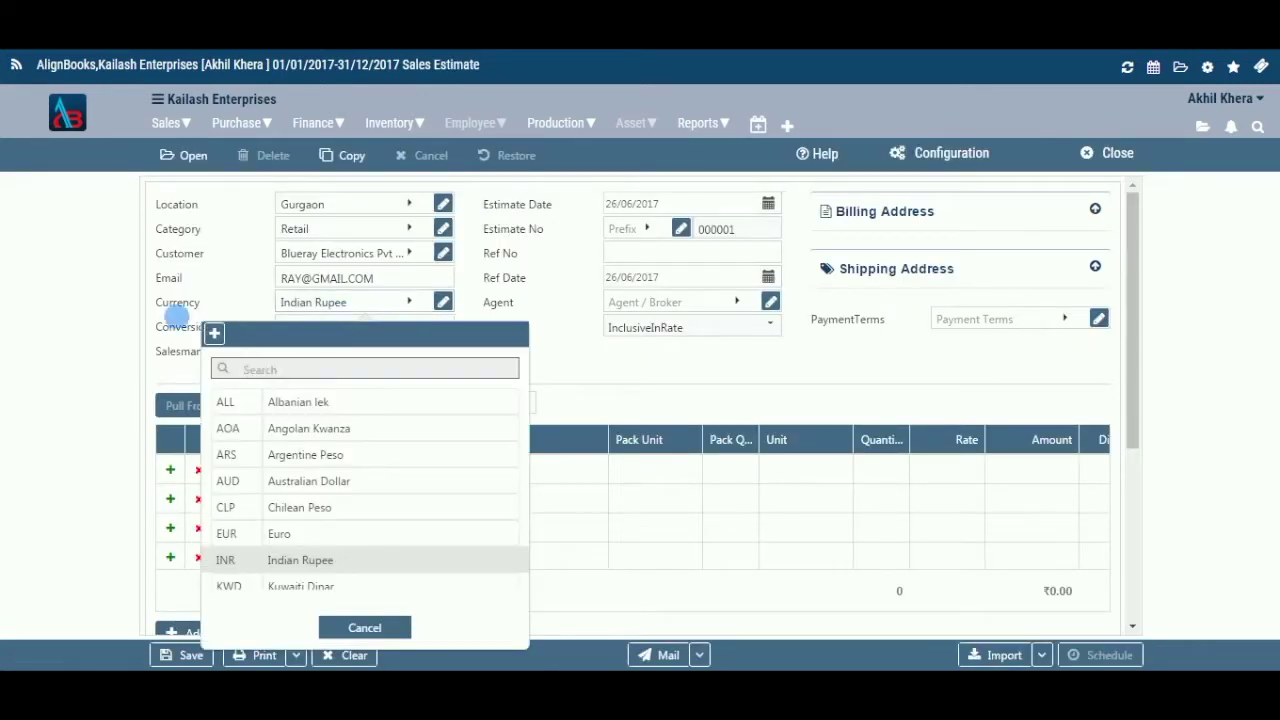
pyautogui.click(214, 336)
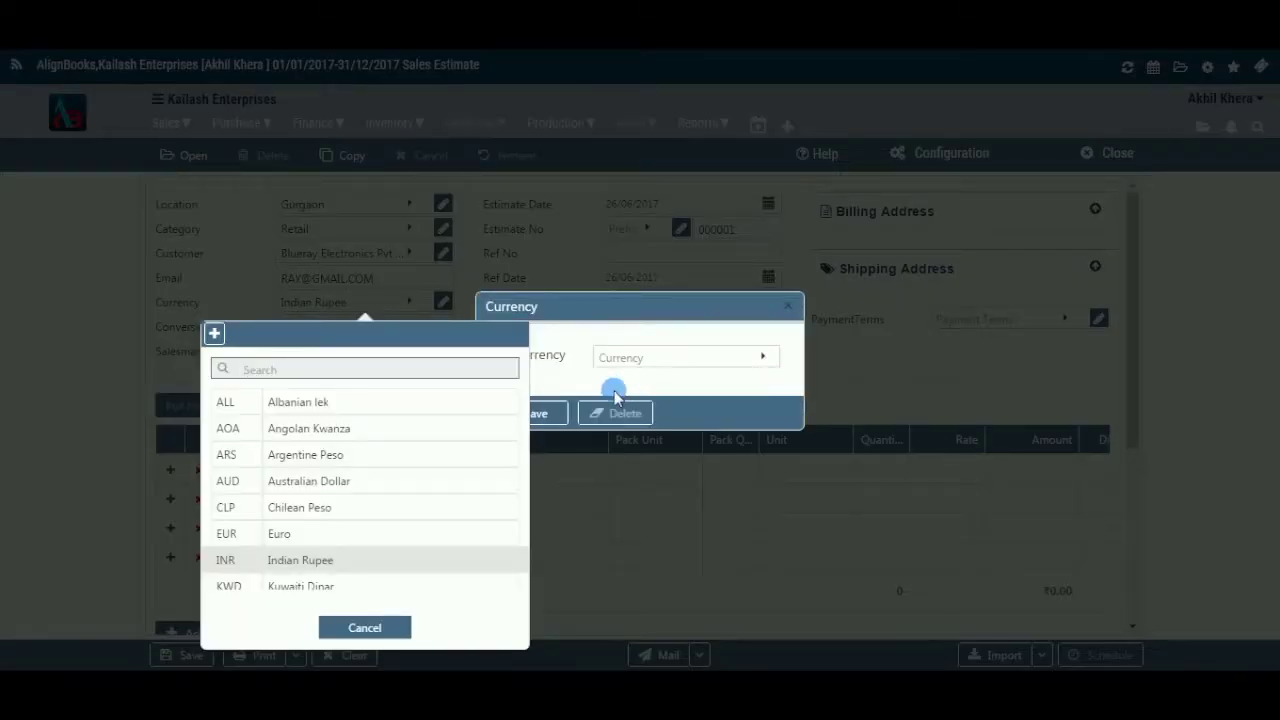
pyautogui.click(368, 628)
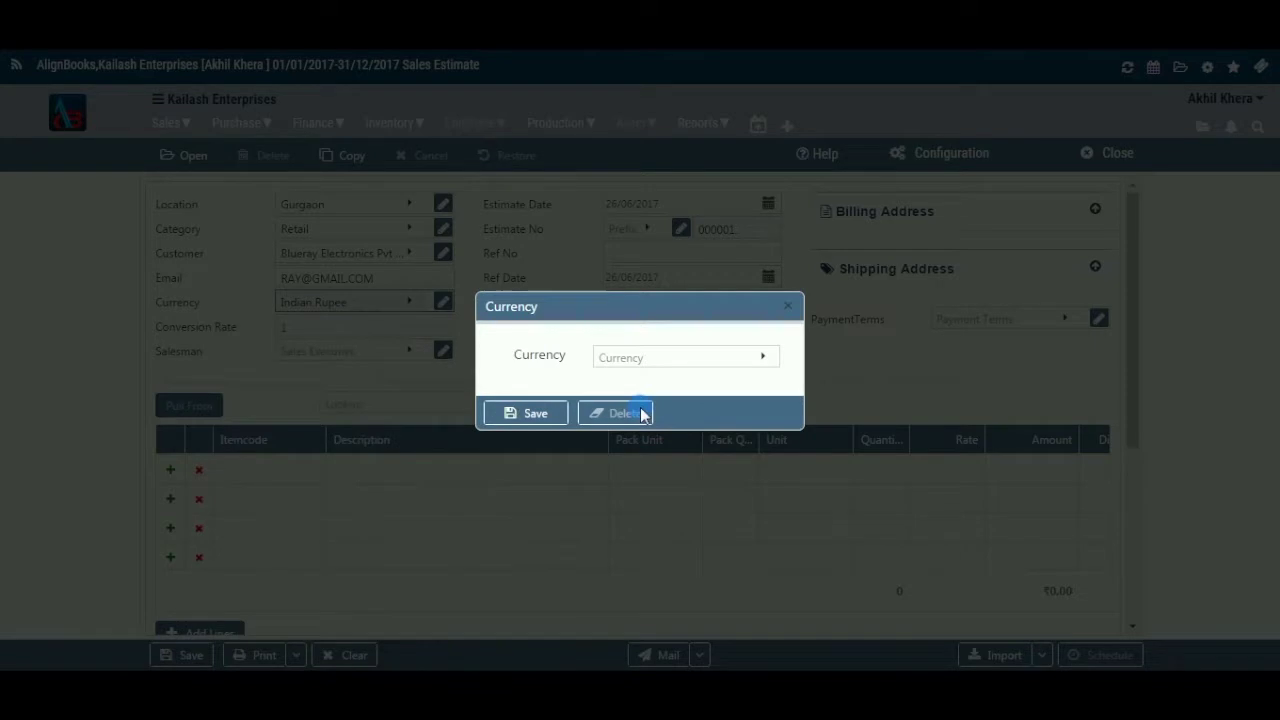
pyautogui.click(789, 307)
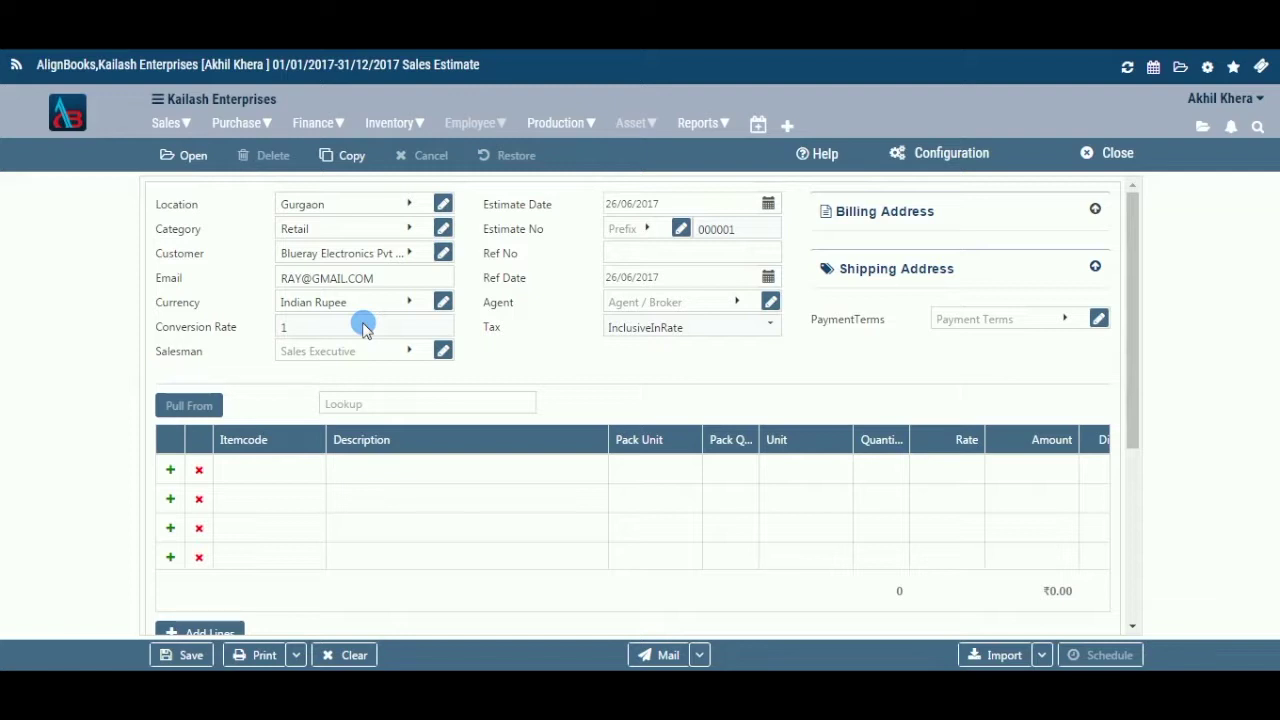
# - Assign the named sales executive, rather than Default, as the estimate's salesman
pyautogui.click(400, 358)
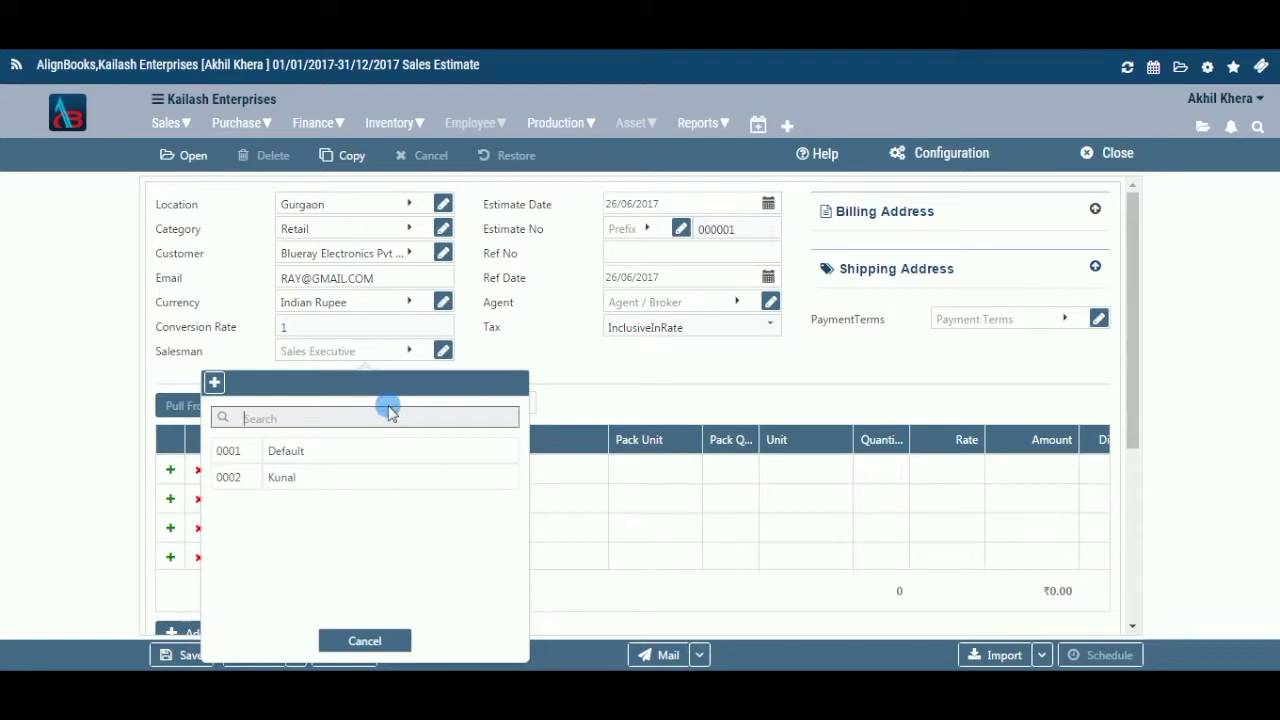
pyautogui.click(374, 479)
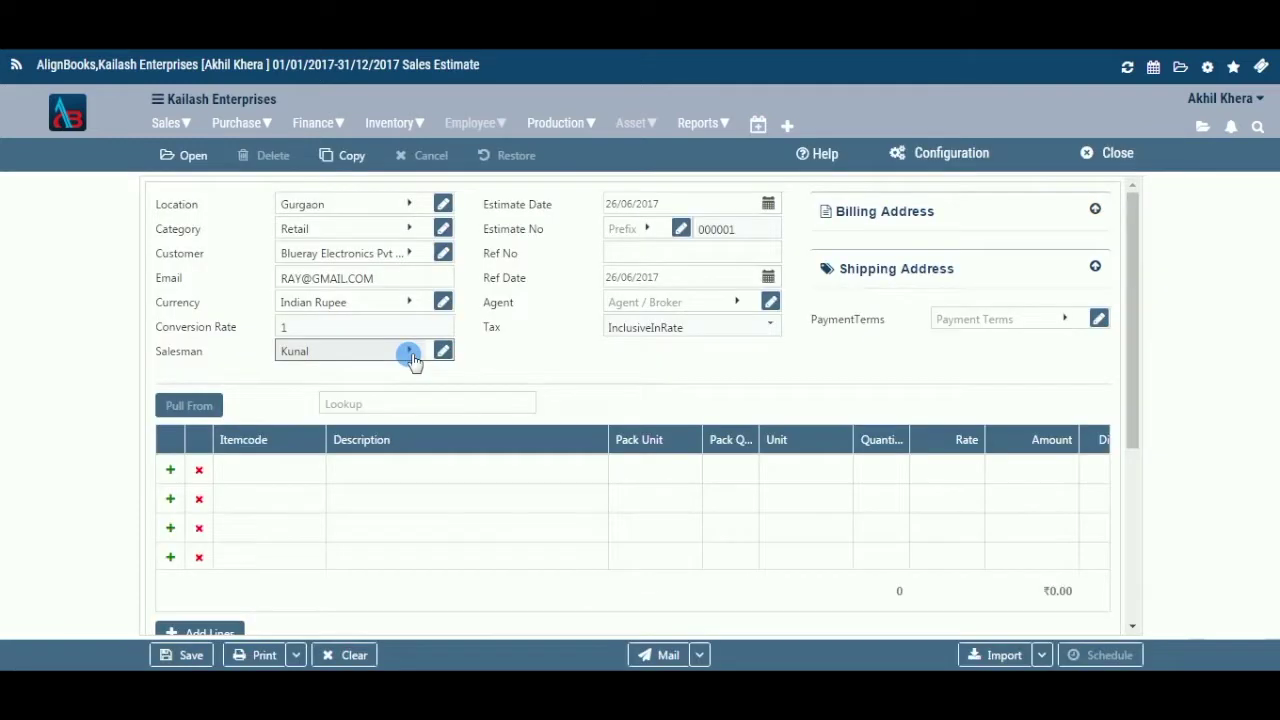
pyautogui.click(410, 354)
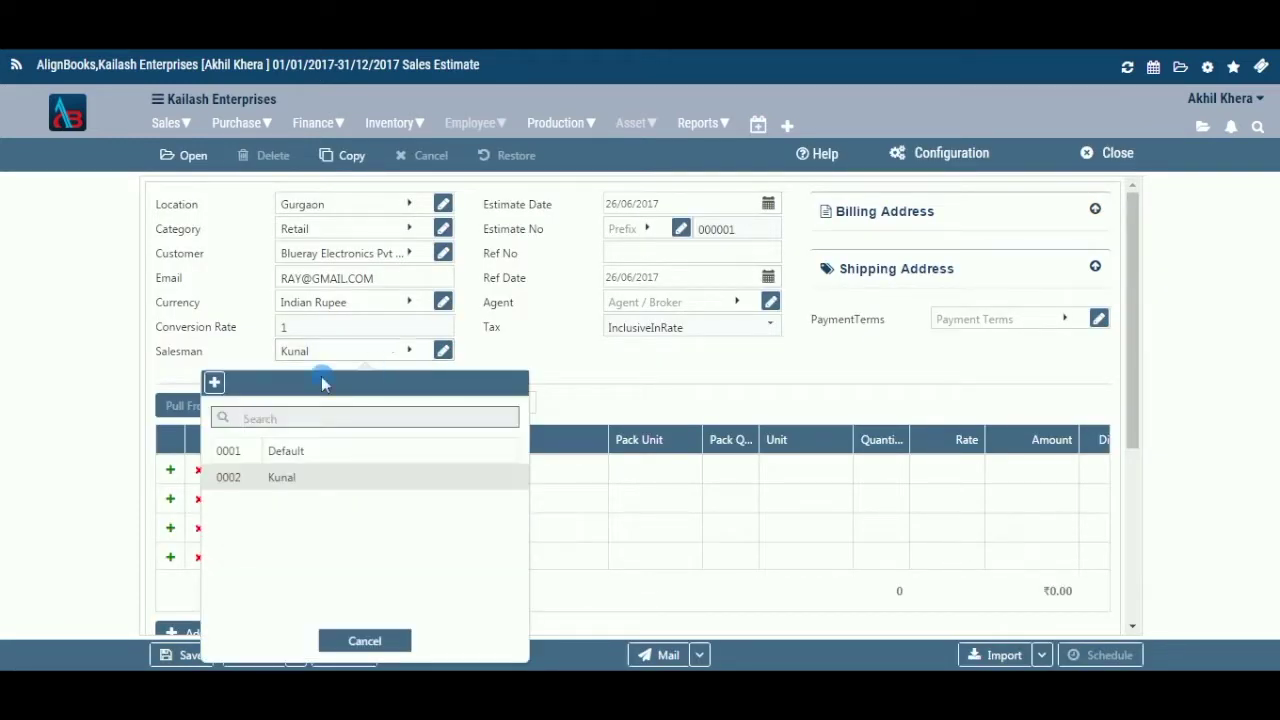
pyautogui.click(364, 640)
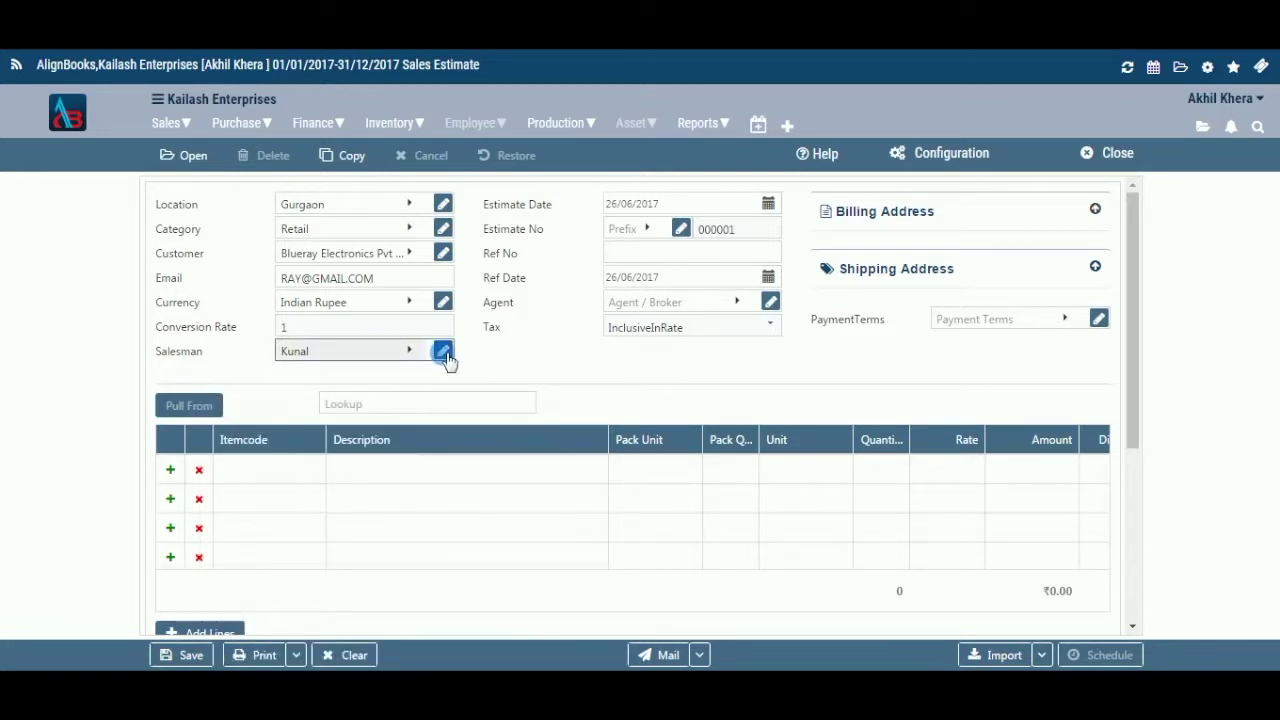
# - View the calendar for the estimate date and close it without choosing another date
pyautogui.click(680, 206)
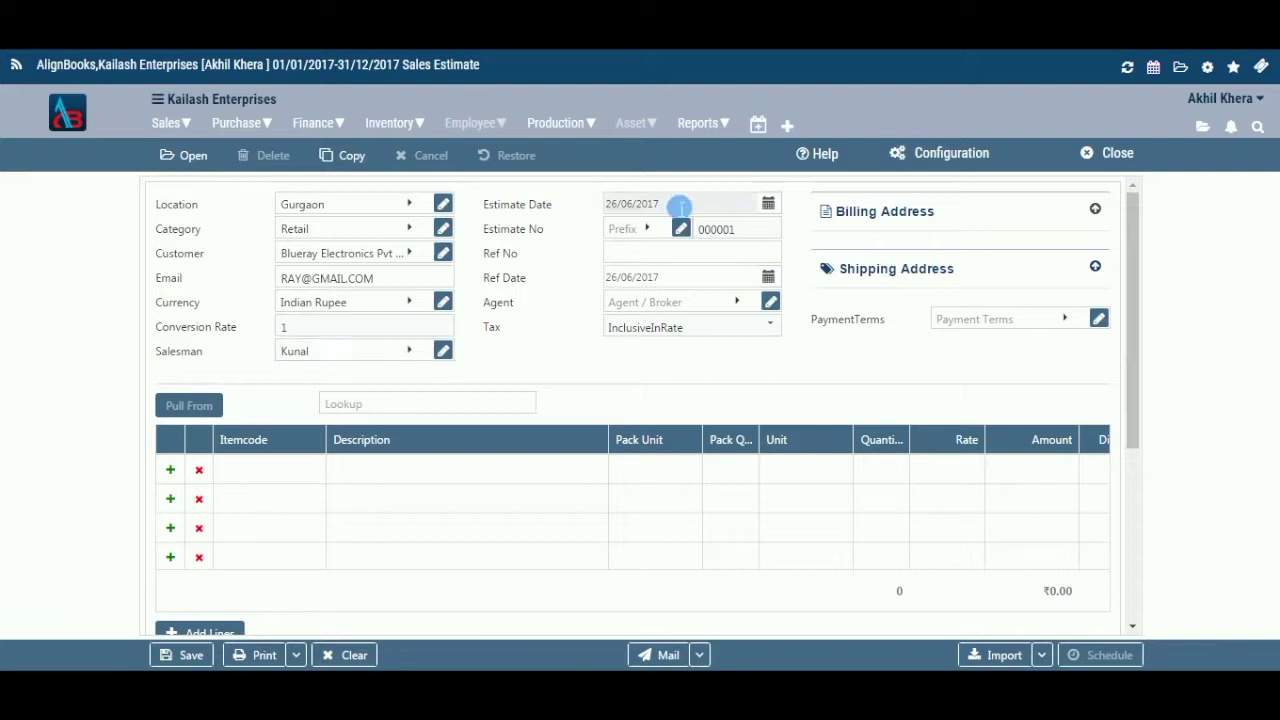
pyautogui.click(767, 205)
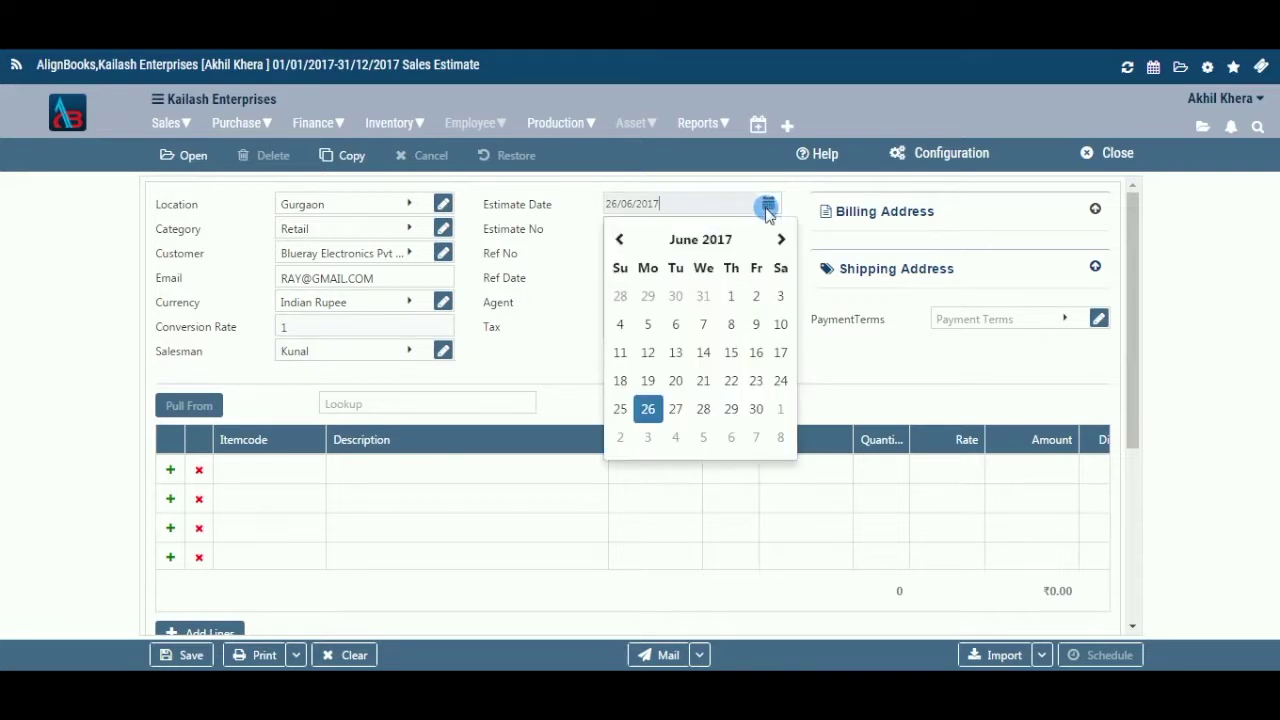
pyautogui.click(741, 318)
pyautogui.click(767, 205)
pyautogui.click(755, 213)
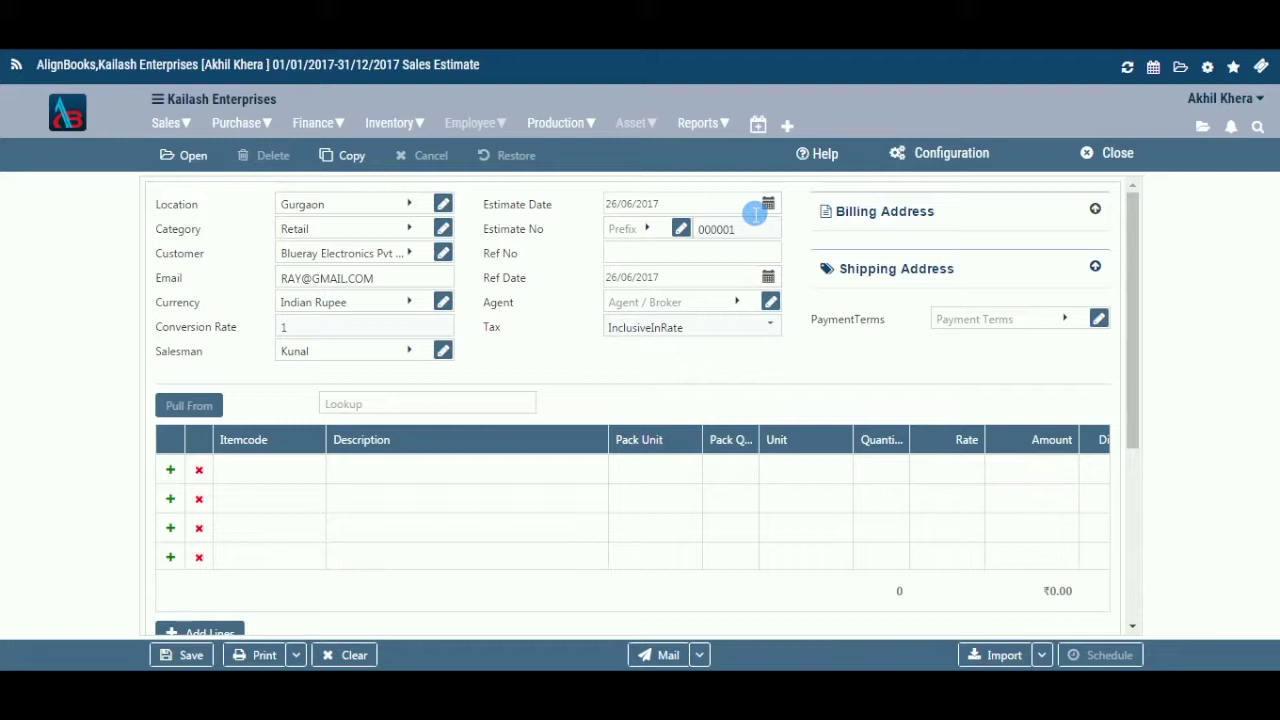
# - View the estimate number's prefix list and the form for naming a prefix, closing both without saving
pyautogui.click(648, 228)
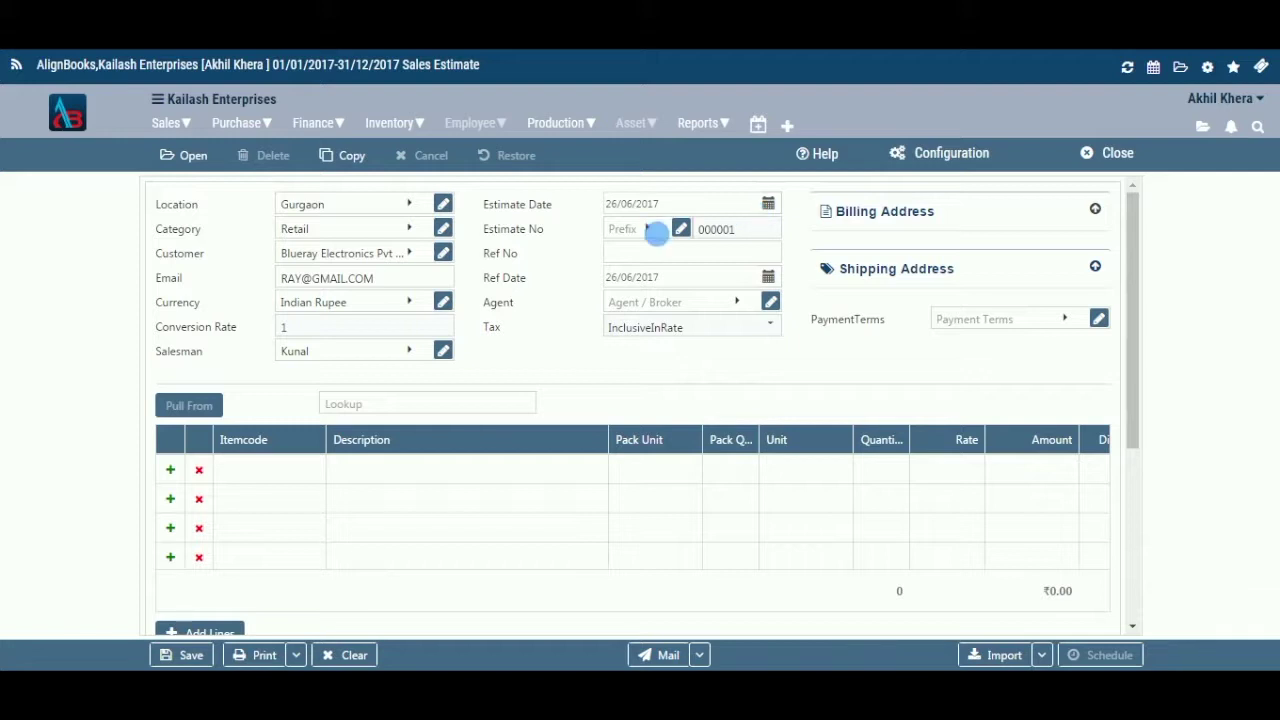
pyautogui.click(650, 229)
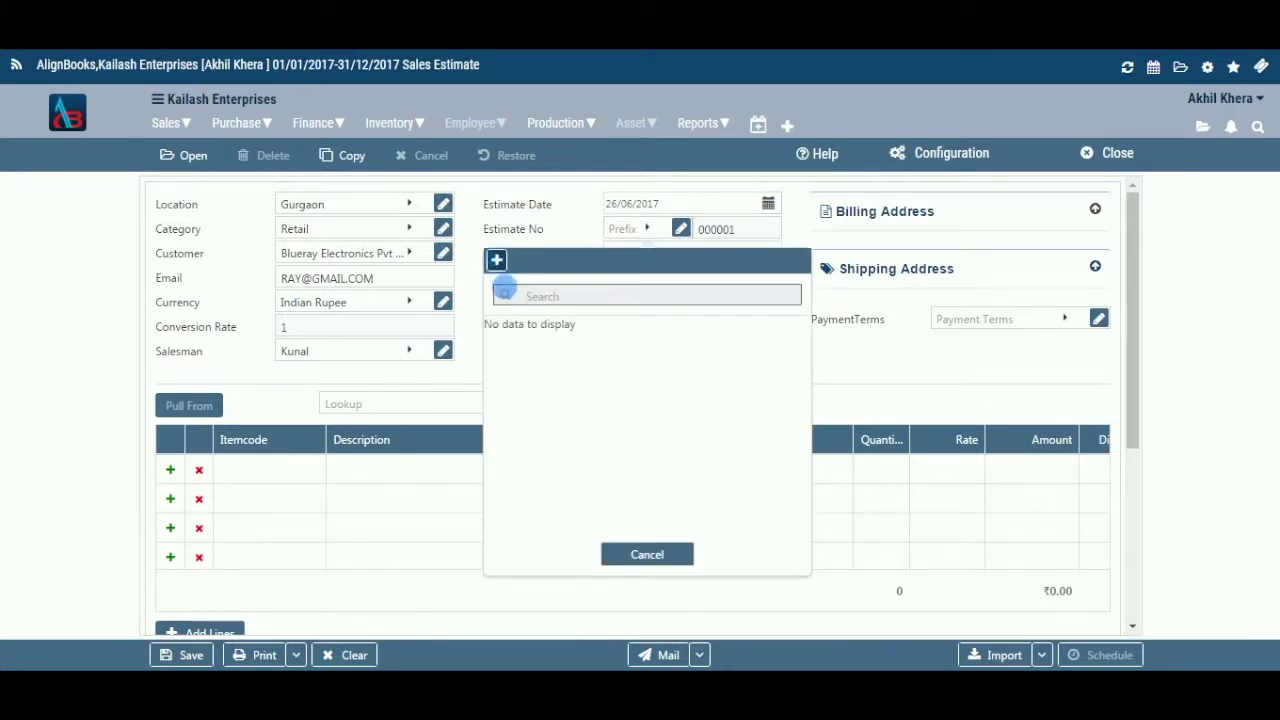
pyautogui.click(640, 552)
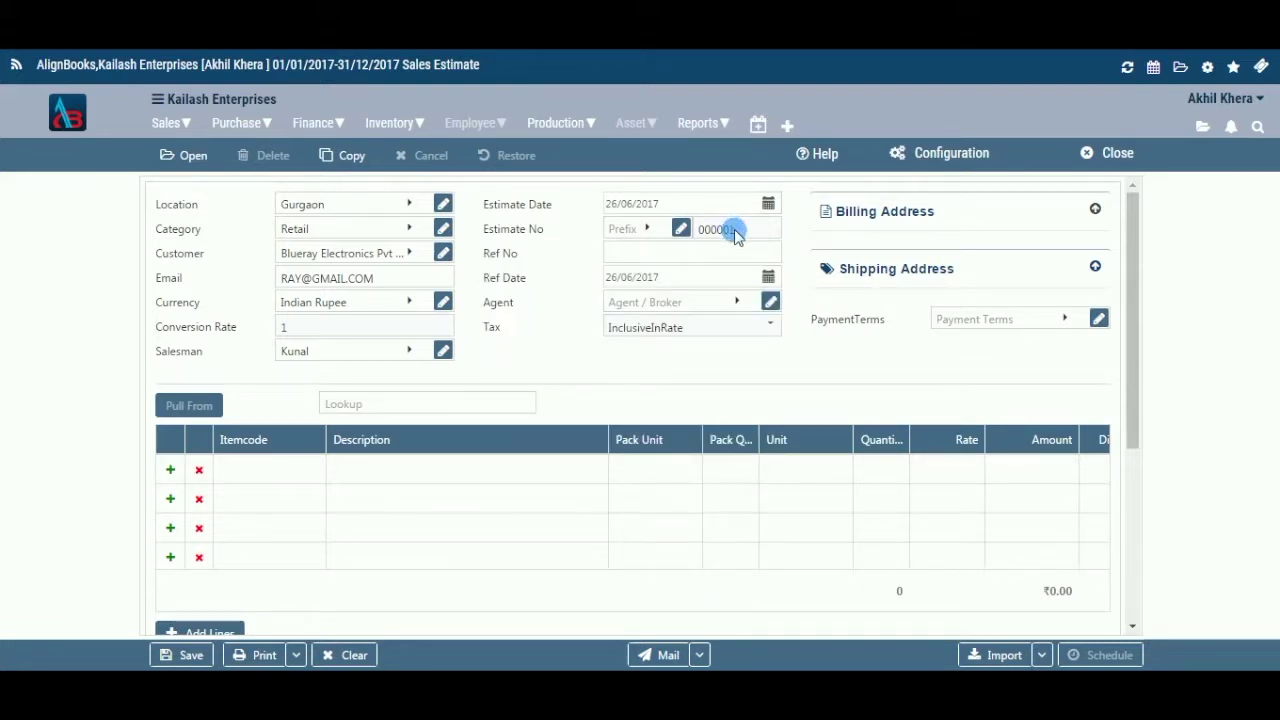
pyautogui.click(681, 229)
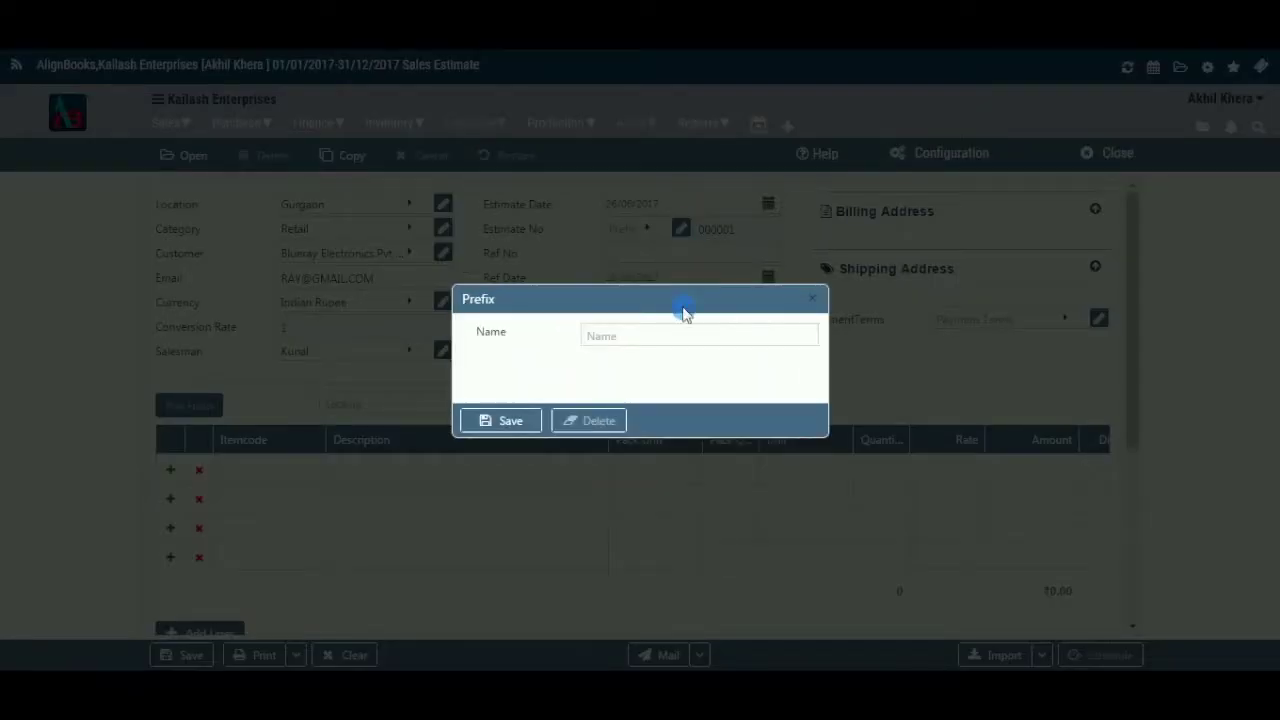
pyautogui.click(811, 300)
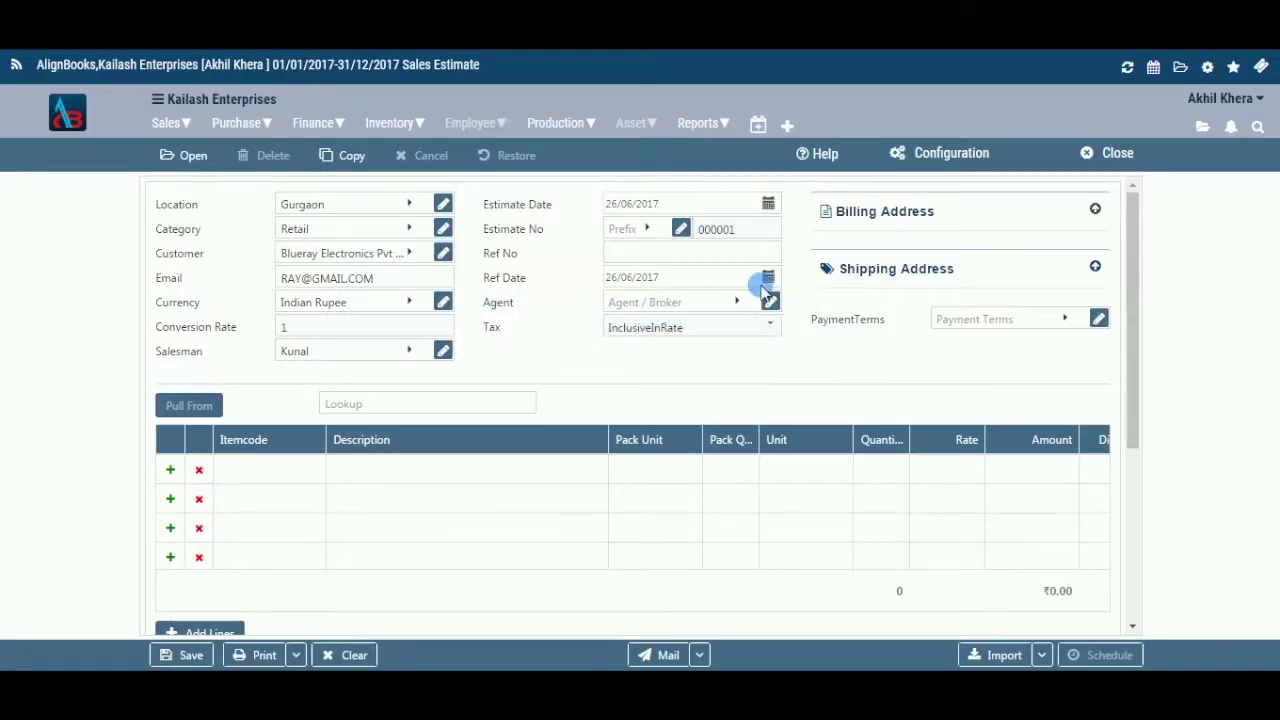
# - View the calendar for the reference date and close it without choosing another date, leaving the reference number blank
pyautogui.click(676, 256)
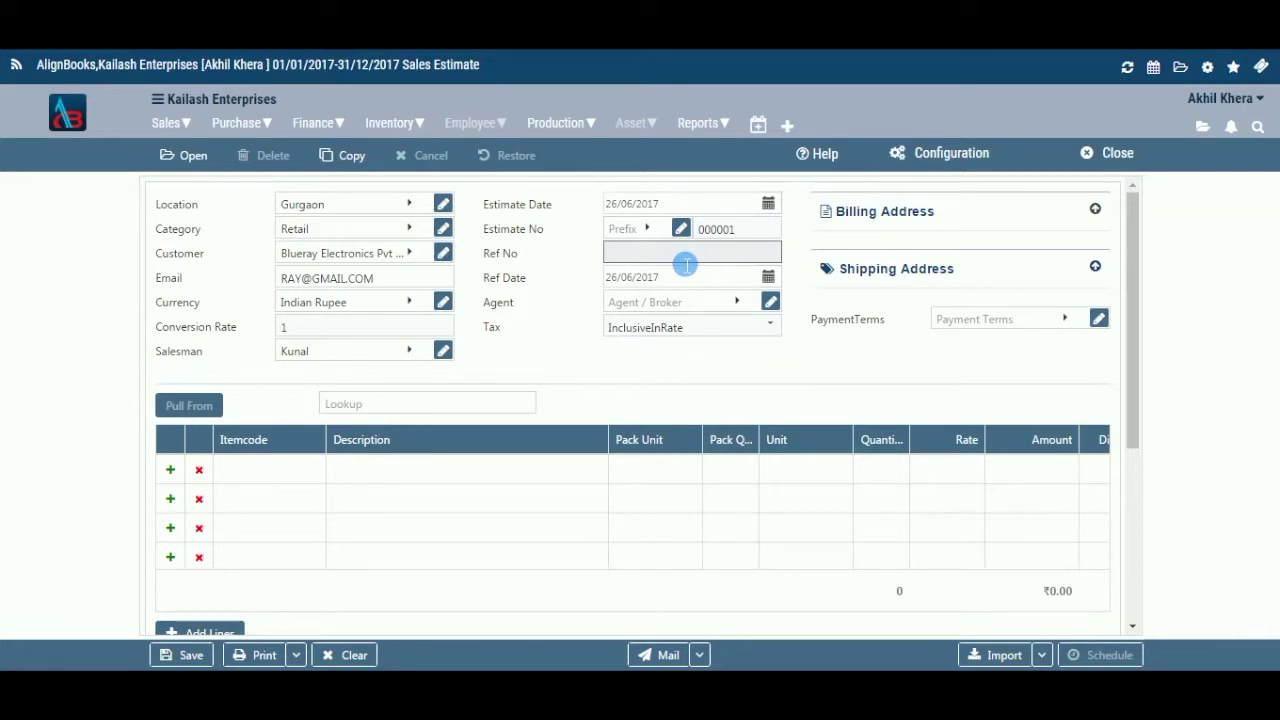
pyautogui.click(766, 278)
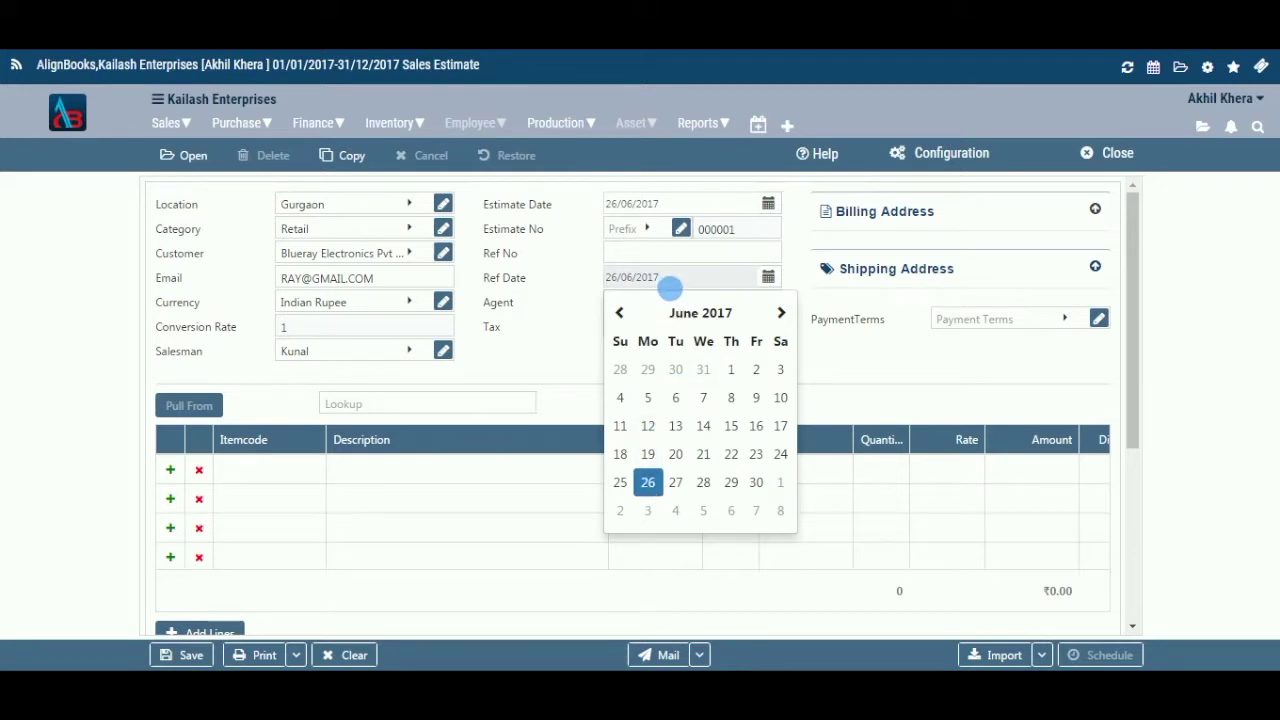
pyautogui.click(767, 279)
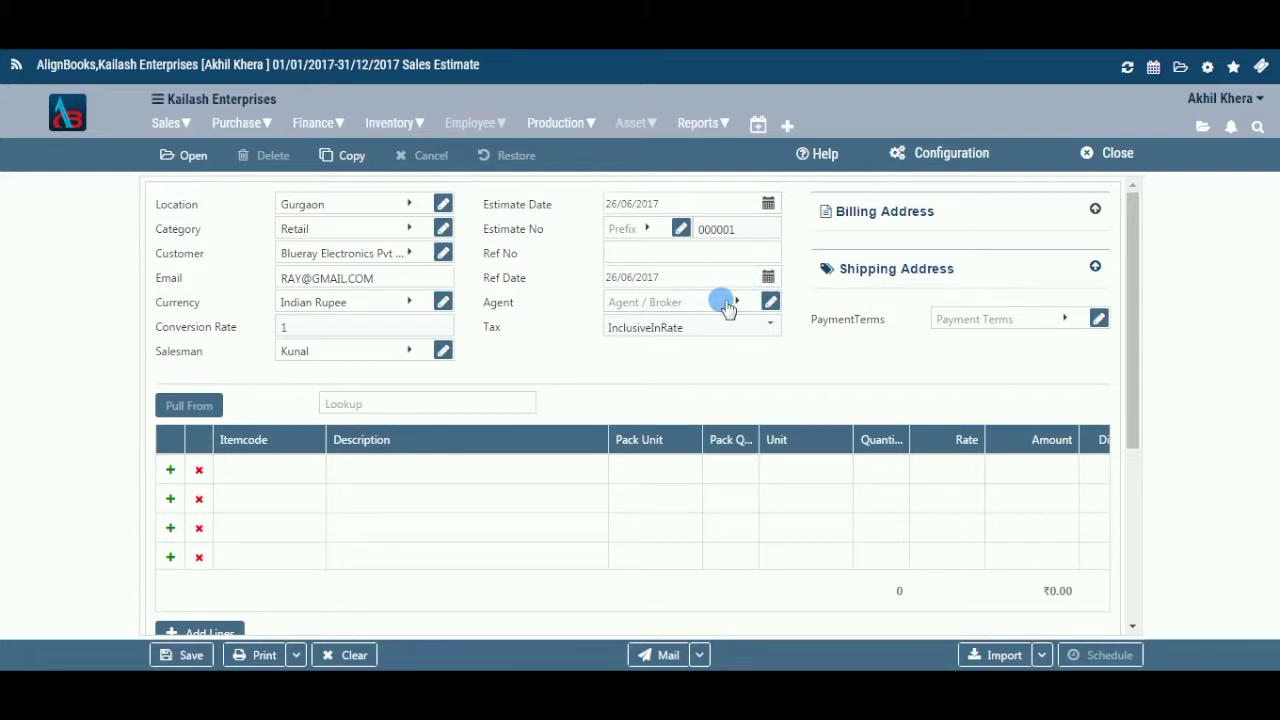
# - Assign the agent listed under code 0003 as the estimate's agent
pyautogui.click(730, 302)
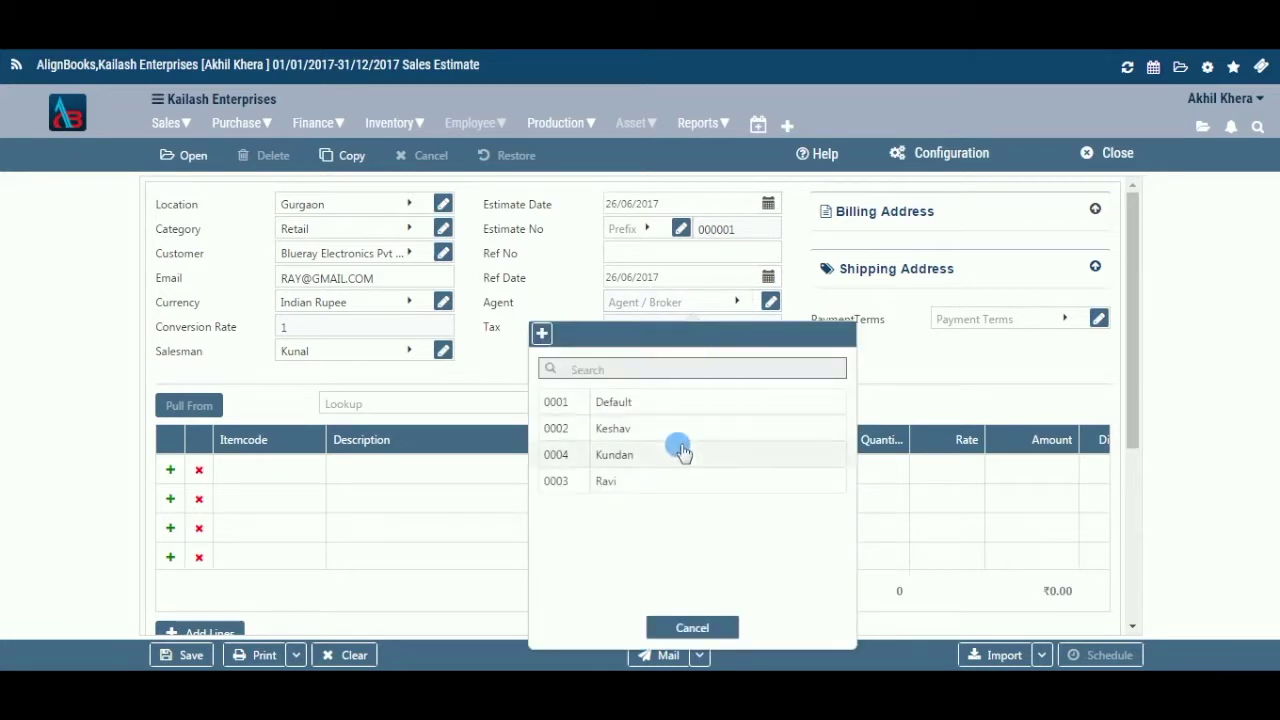
pyautogui.click(677, 481)
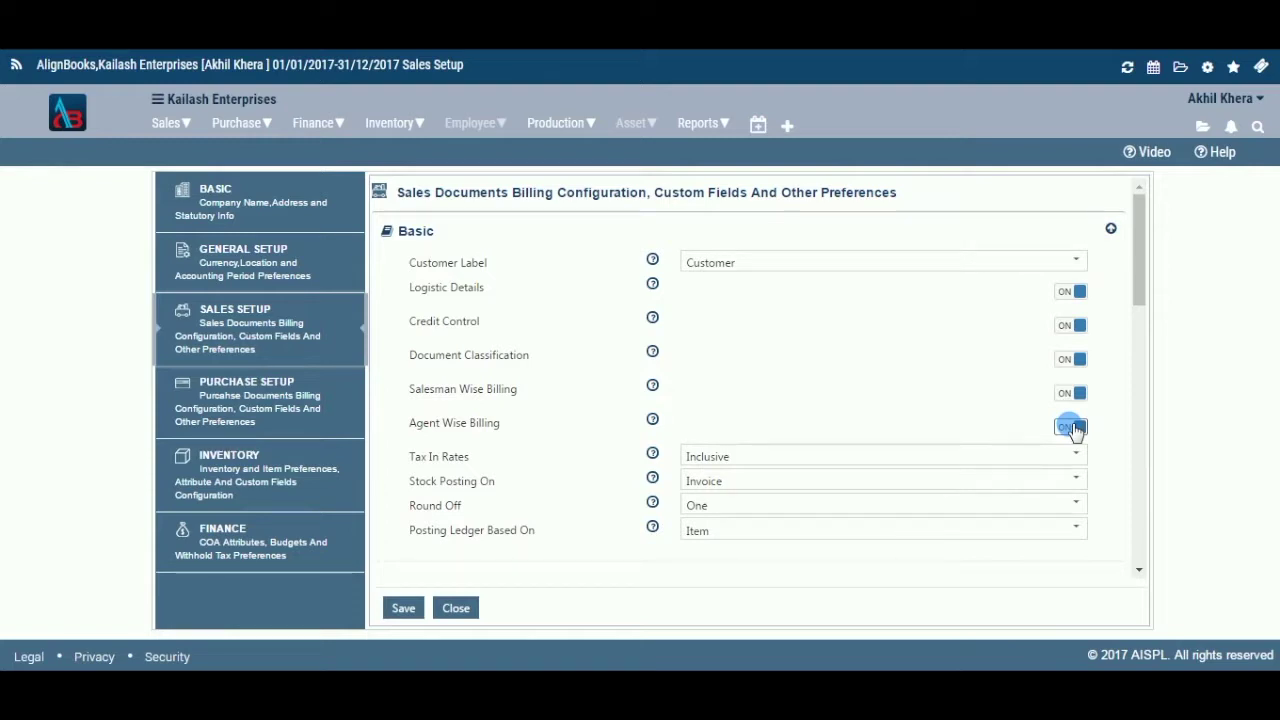
# - View the forms for adding an agent and for editing the chosen agent, closing both without saving
pyautogui.click(748, 300)
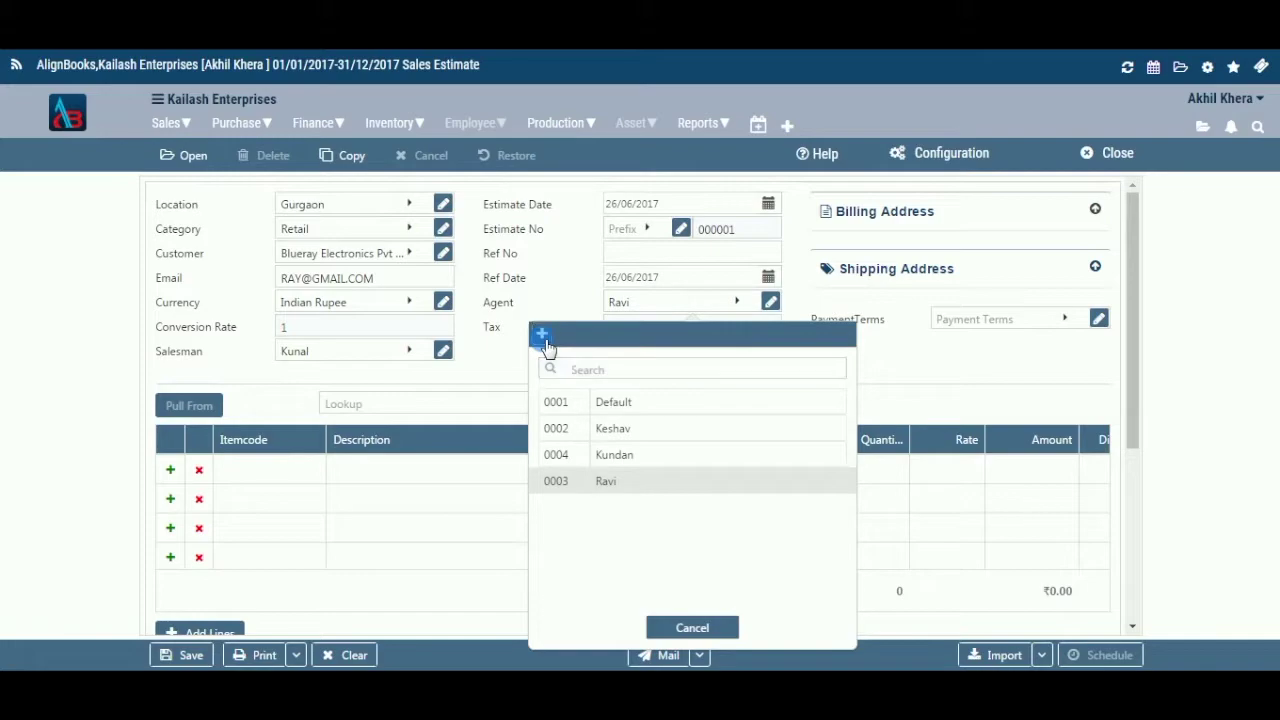
pyautogui.click(542, 335)
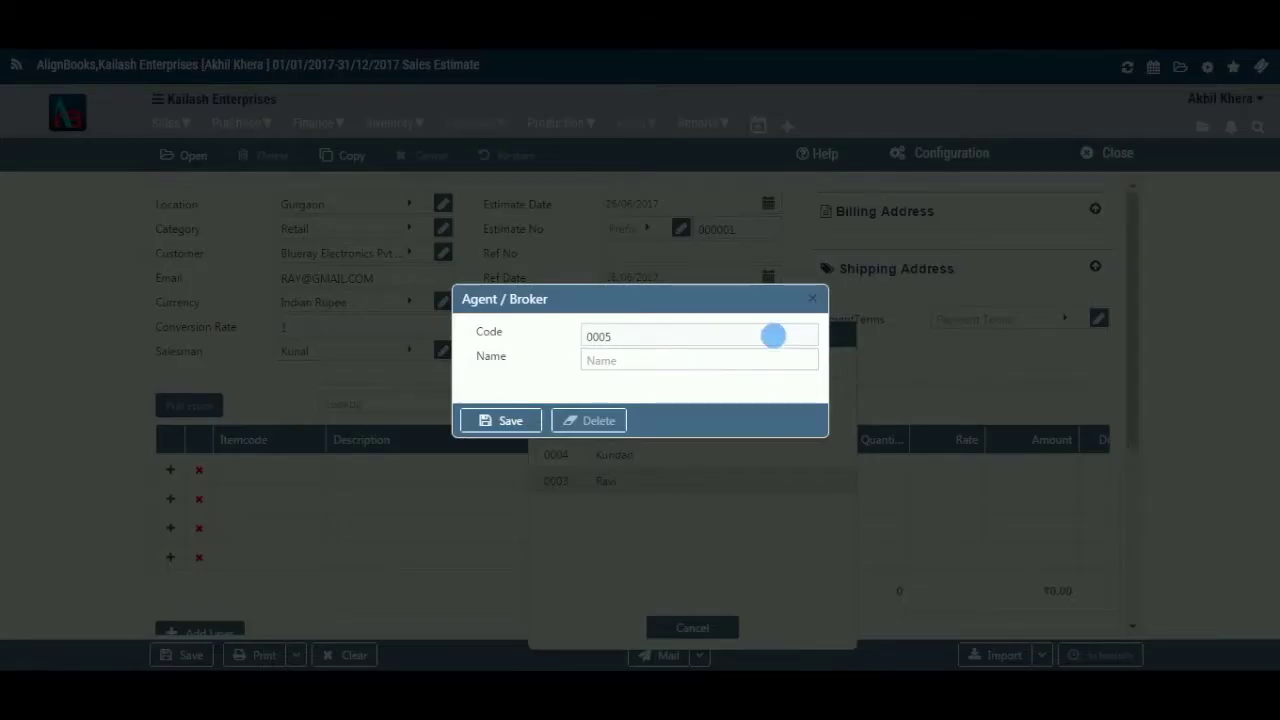
pyautogui.click(815, 302)
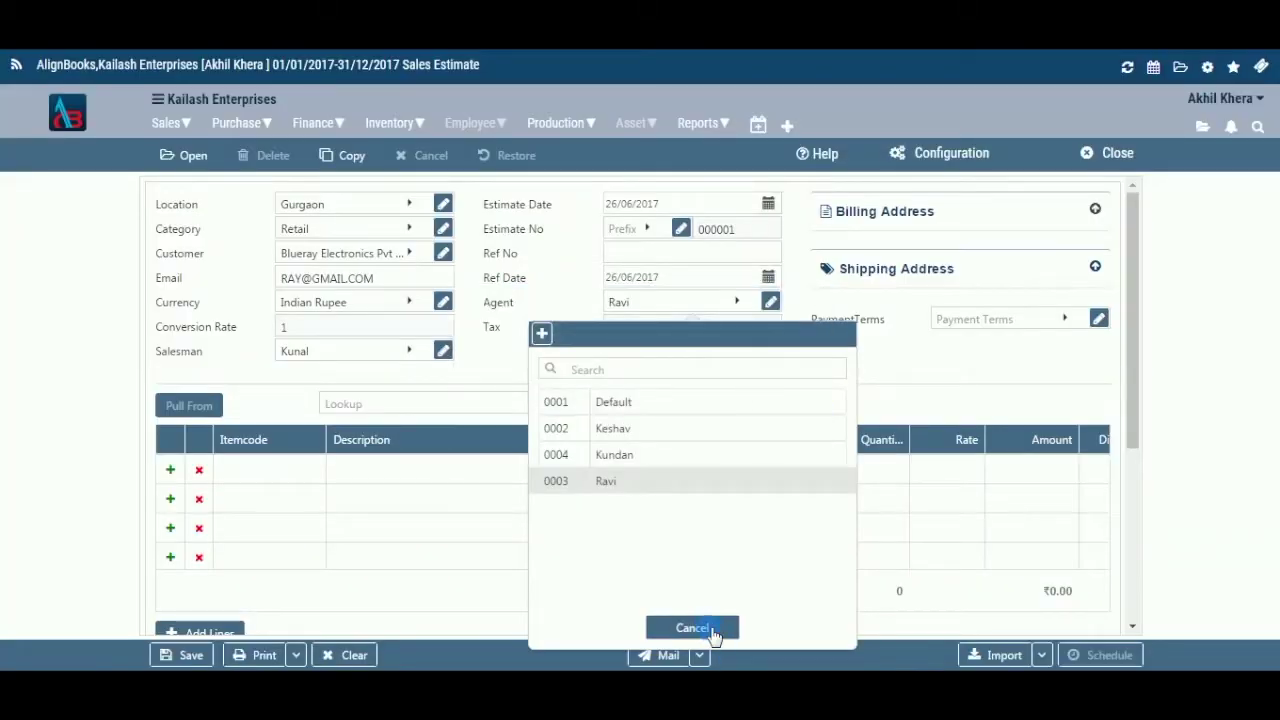
pyautogui.click(708, 625)
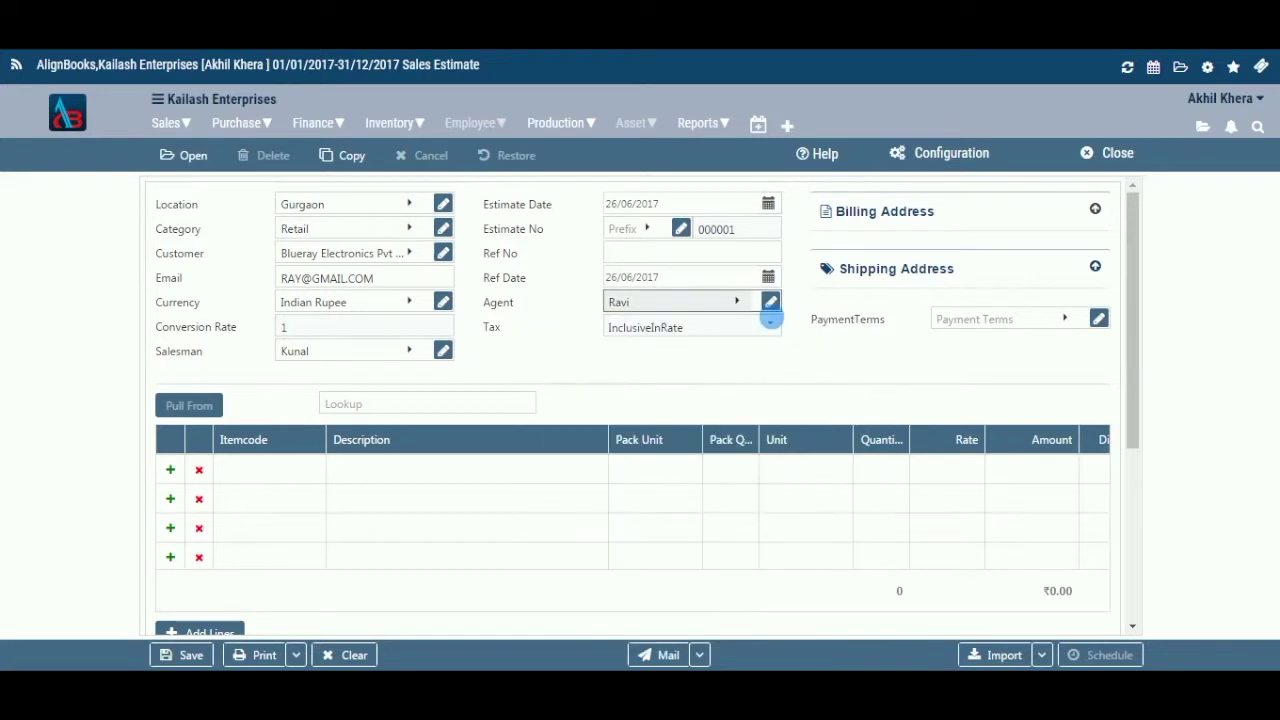
pyautogui.click(770, 303)
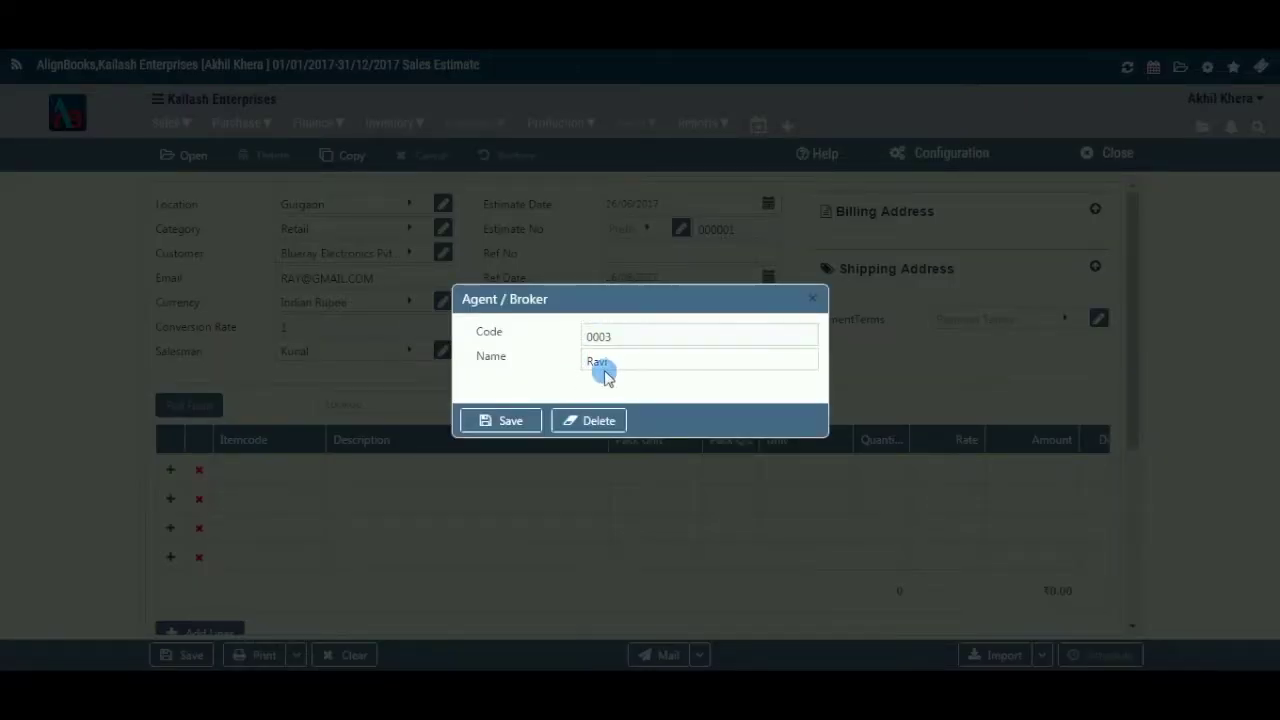
pyautogui.click(812, 299)
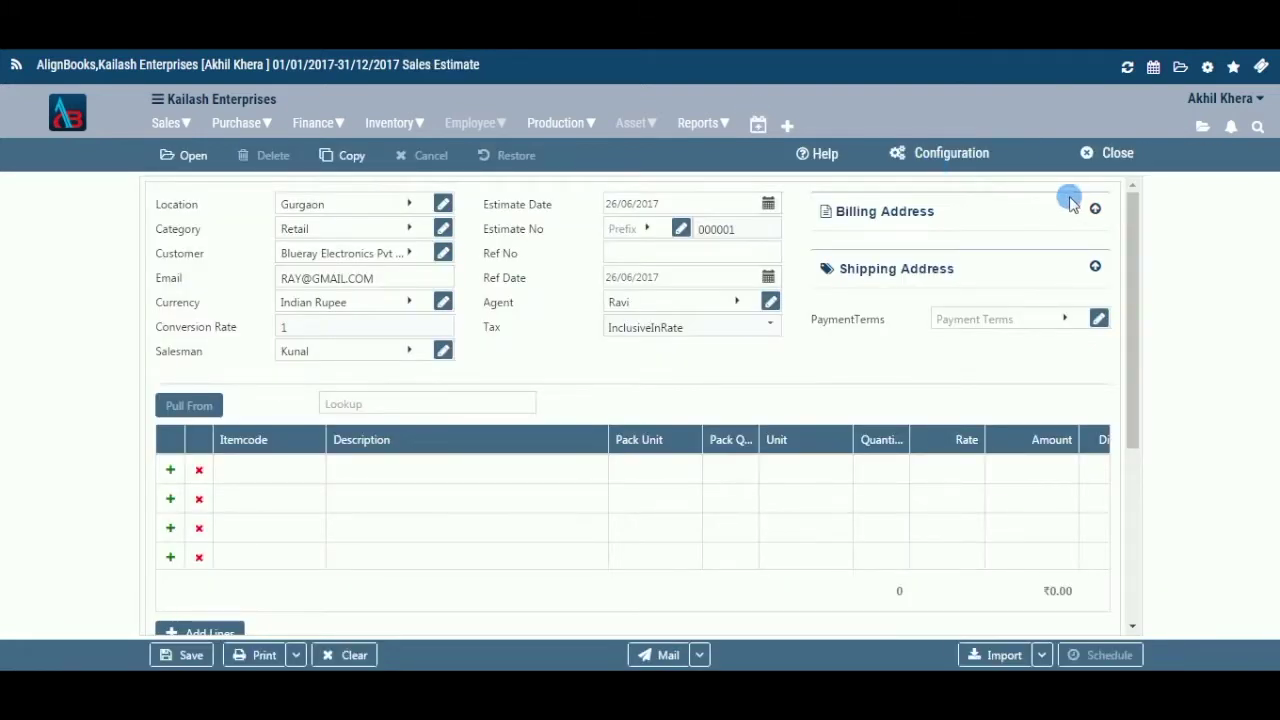
# - Review the customer's billing address details, collapse them, and expand the shipping address
pyautogui.click(1094, 211)
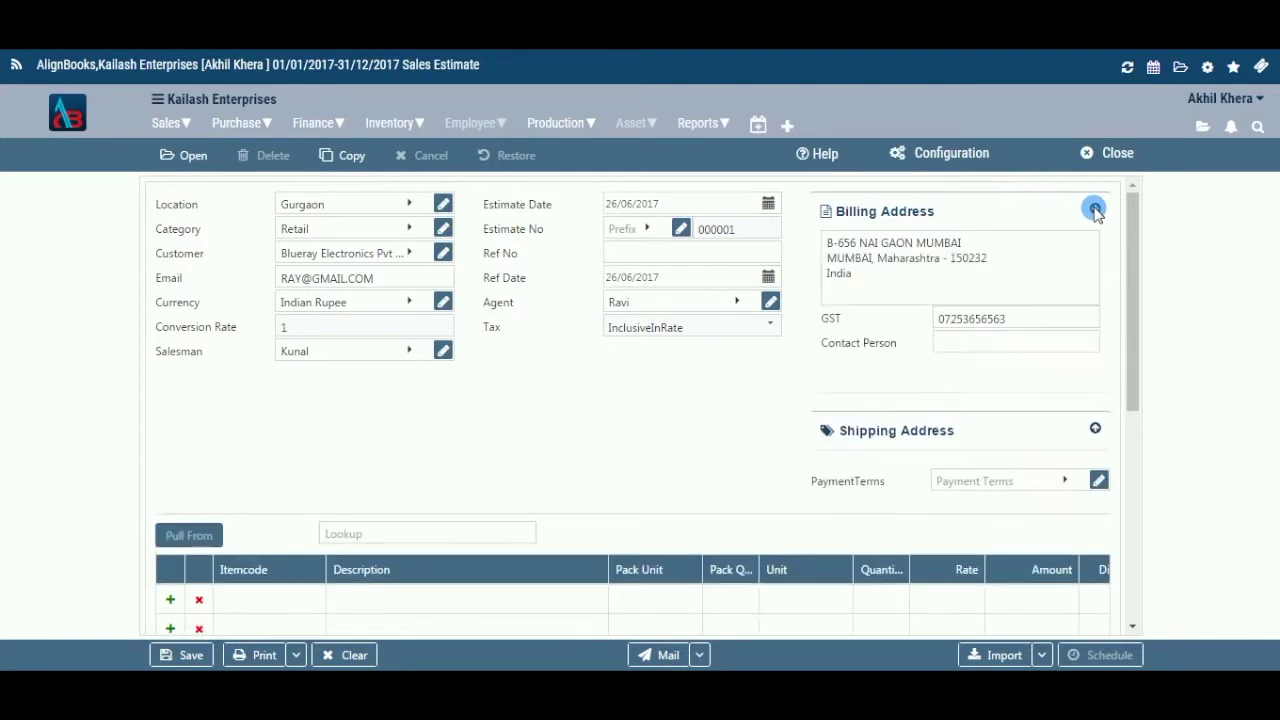
pyautogui.click(1071, 271)
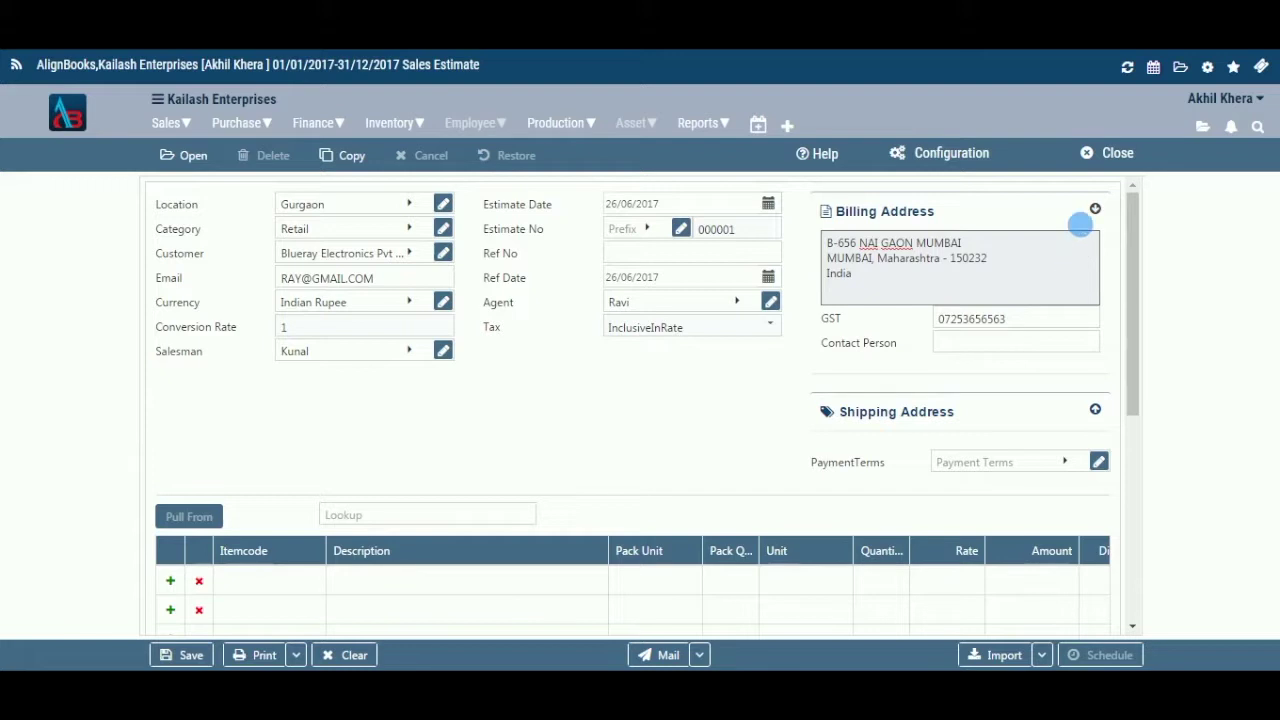
pyautogui.click(1095, 209)
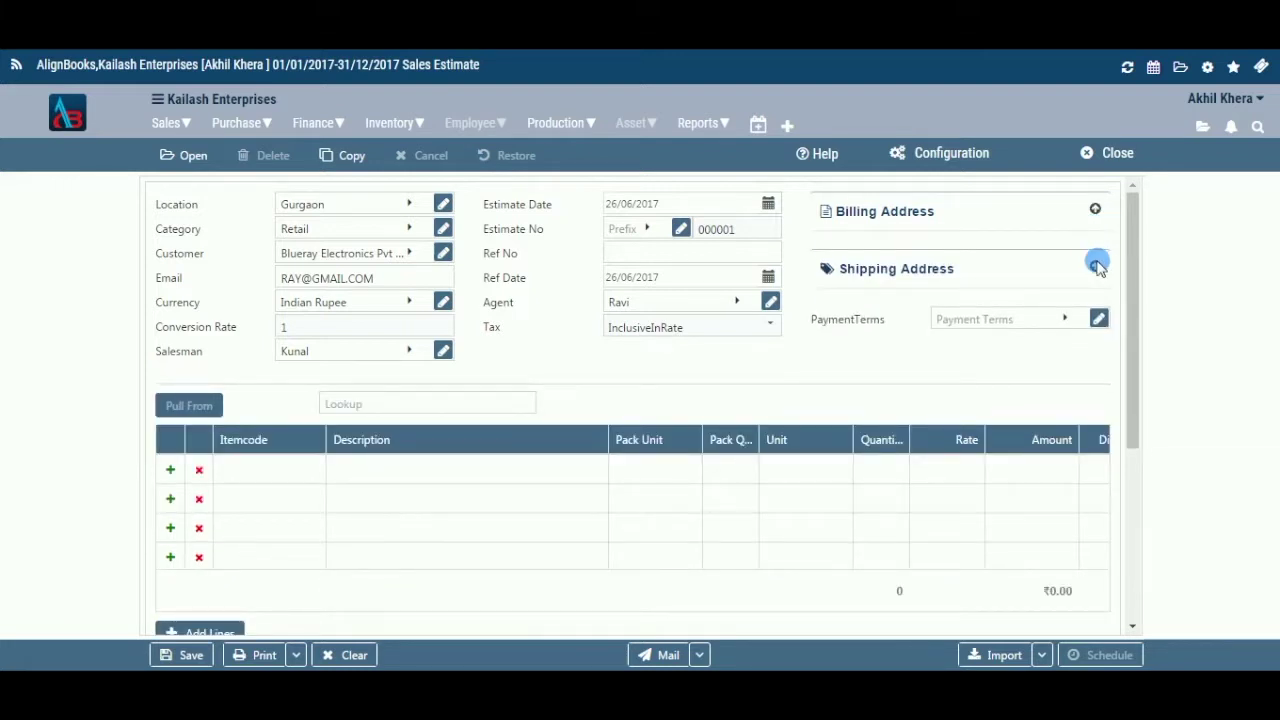
pyautogui.click(1096, 265)
pyautogui.click(1037, 319)
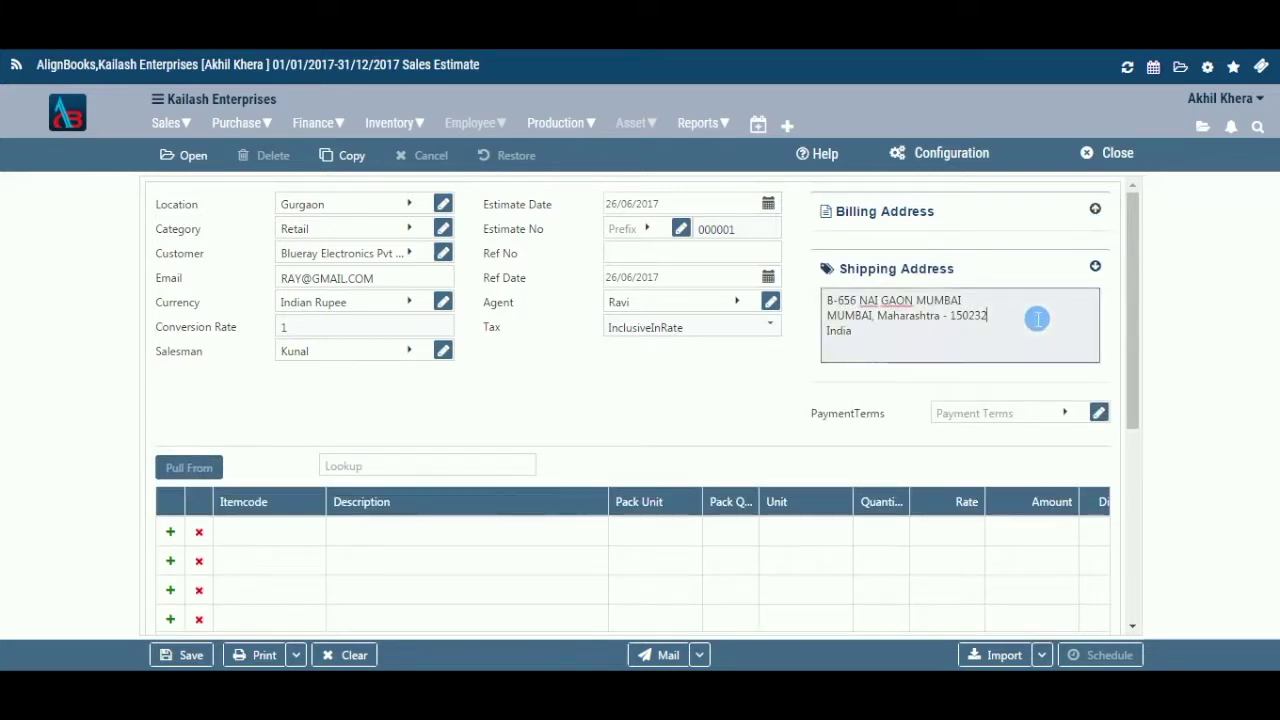
pyautogui.click(1038, 318)
# - Set the estimate's payment terms to Advance, code 0003
pyautogui.click(1076, 416)
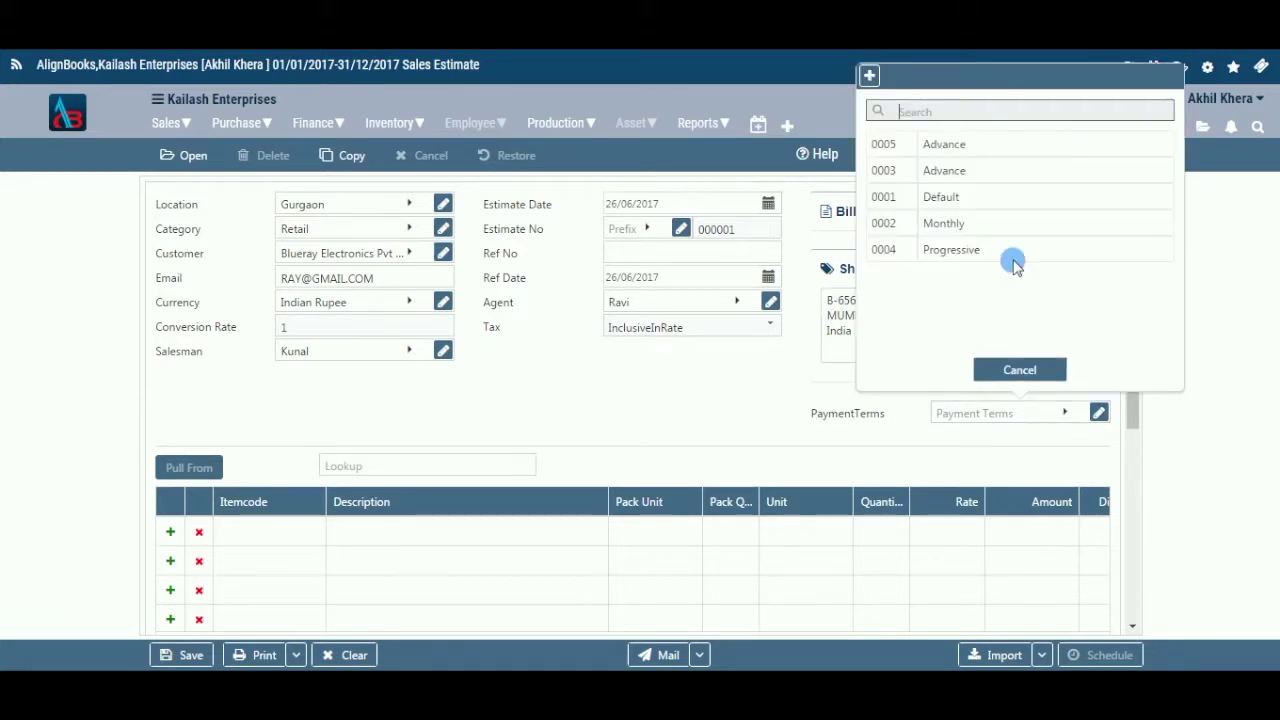
pyautogui.click(1000, 170)
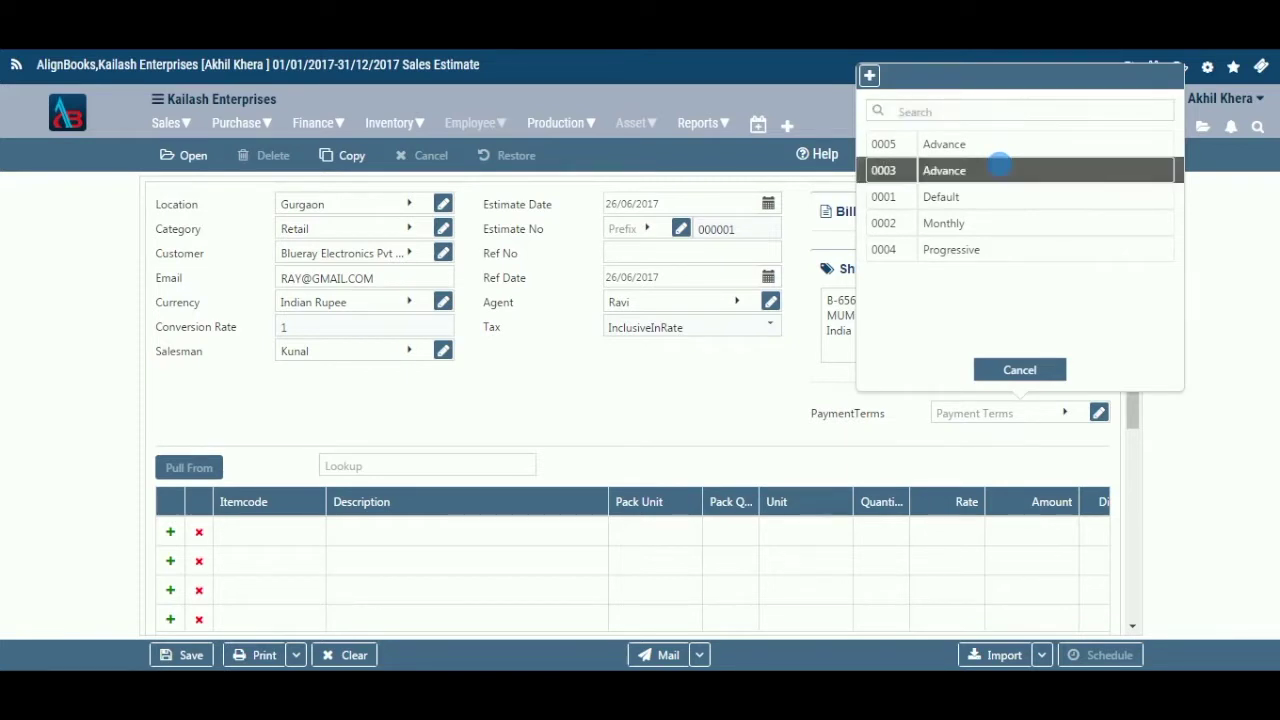
# - View the forms for adding payment terms and for editing the chosen terms, closing both without saving
pyautogui.click(1068, 413)
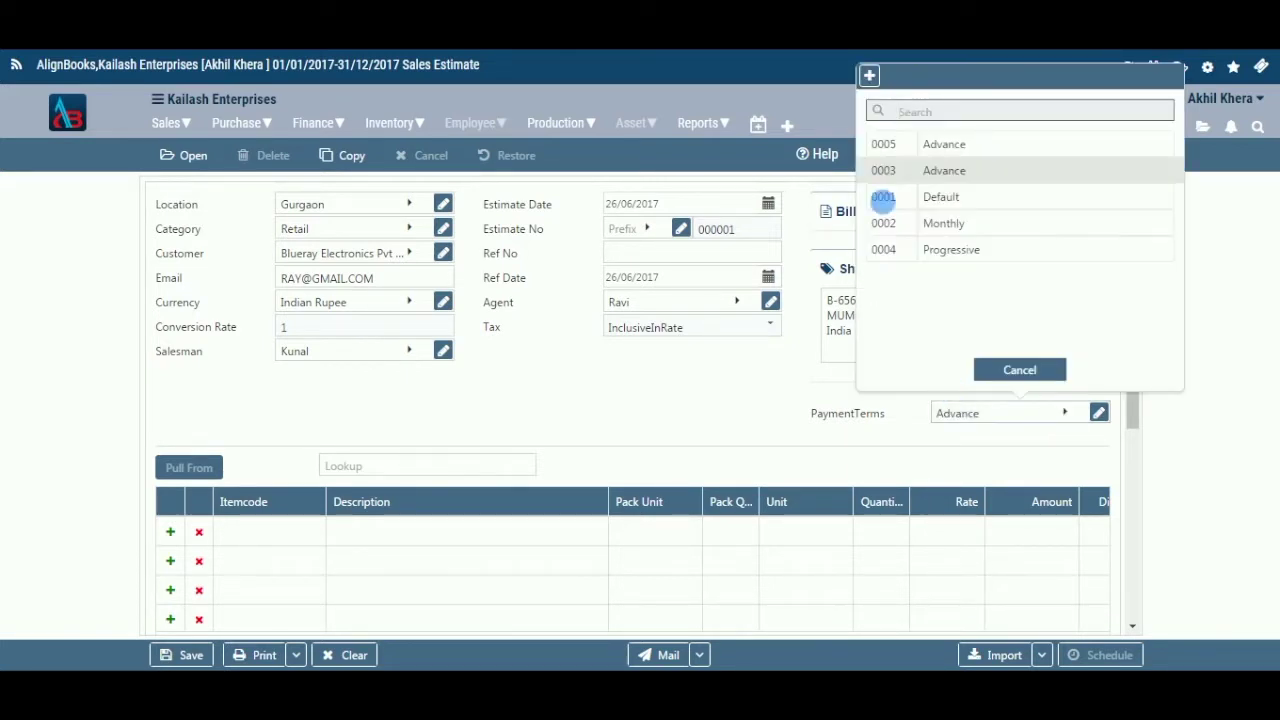
pyautogui.click(871, 79)
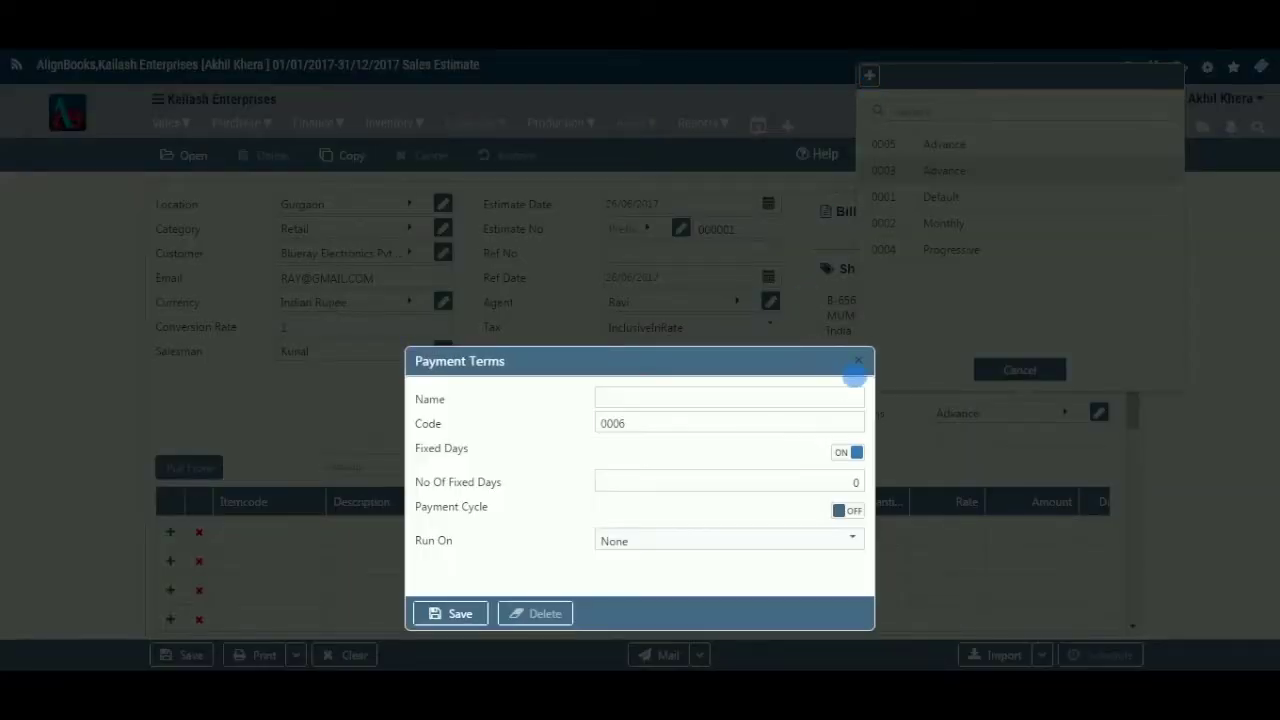
pyautogui.click(859, 362)
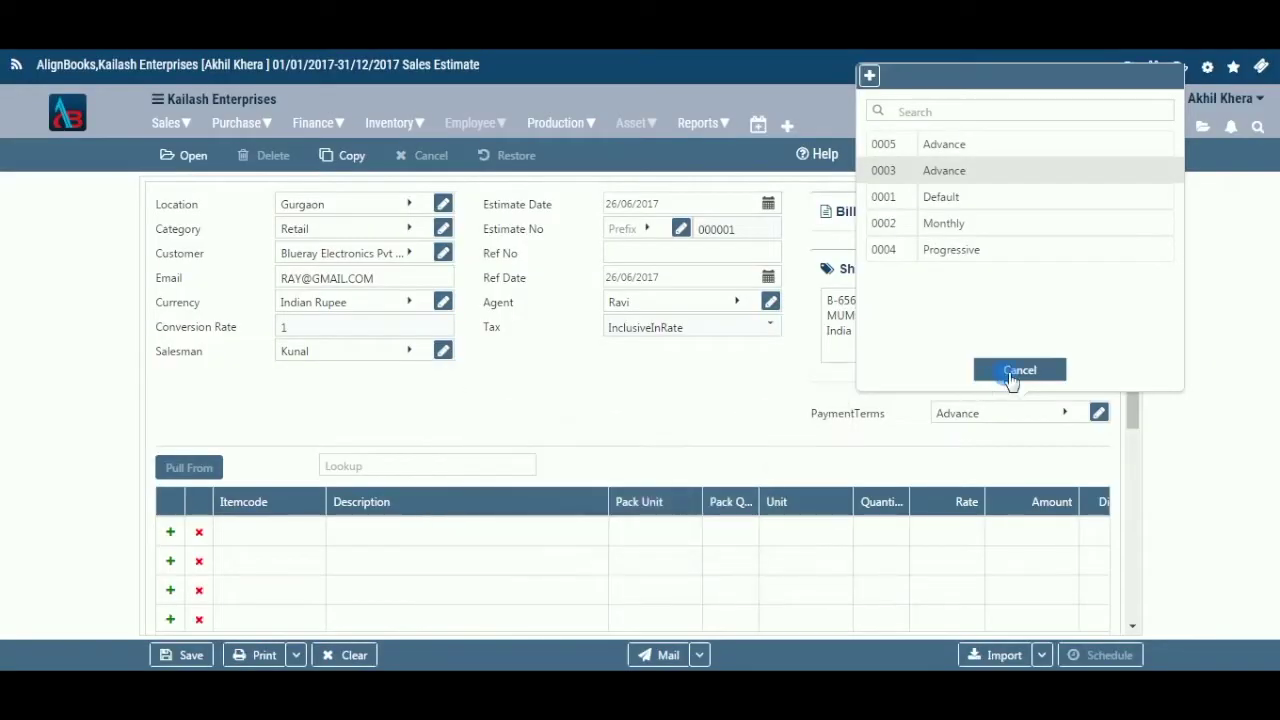
pyautogui.click(1008, 374)
pyautogui.click(1100, 415)
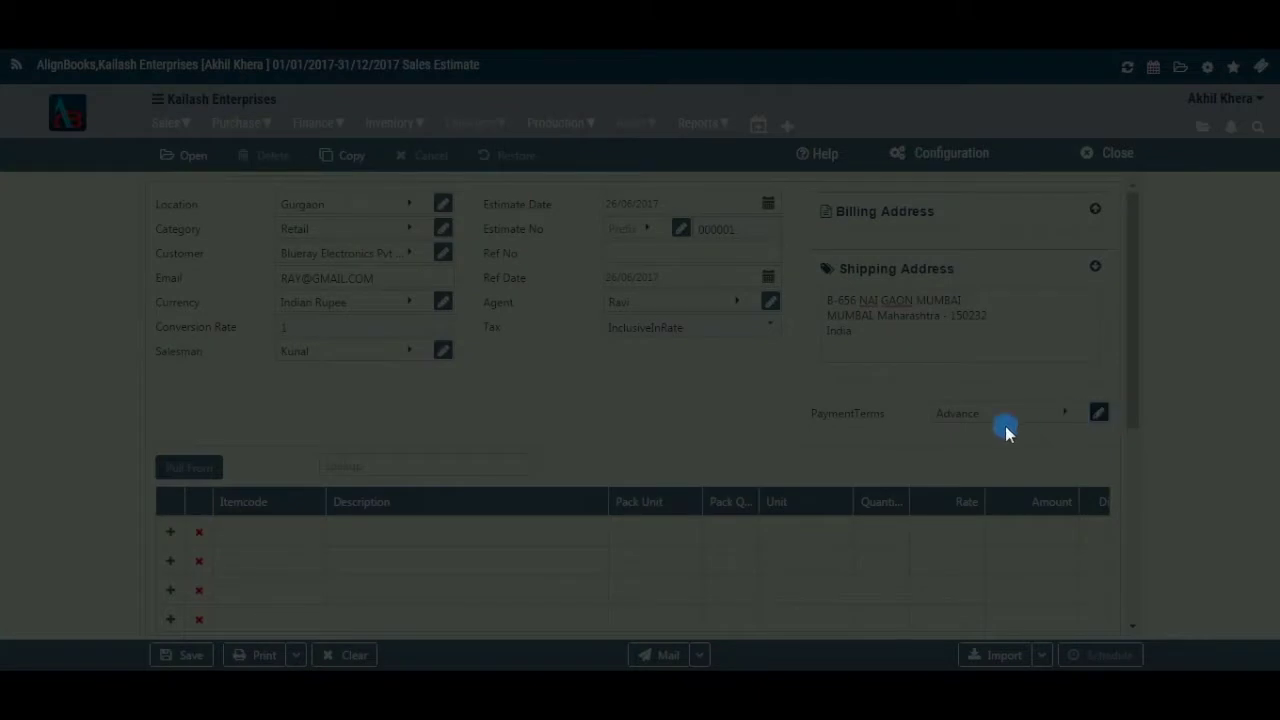
pyautogui.click(858, 235)
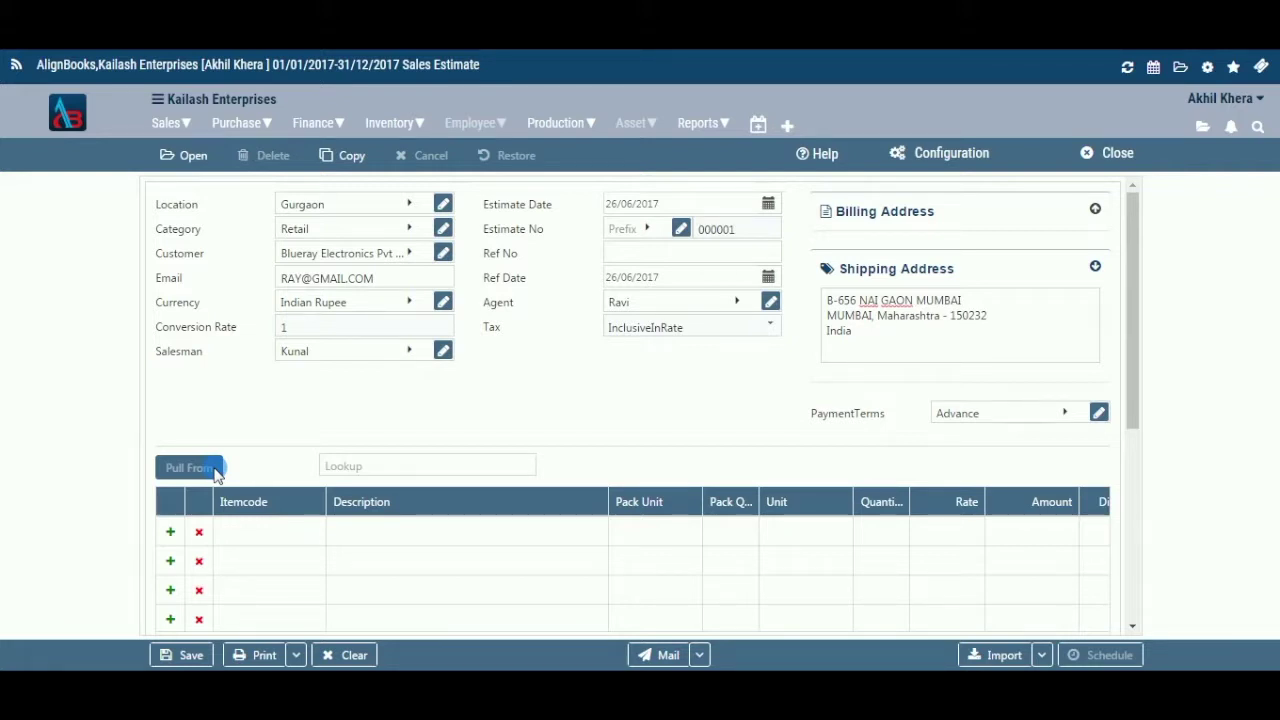
# - Add the Charger item with code 0000046 to the first line of the estimate's item grid
pyautogui.click(354, 467)
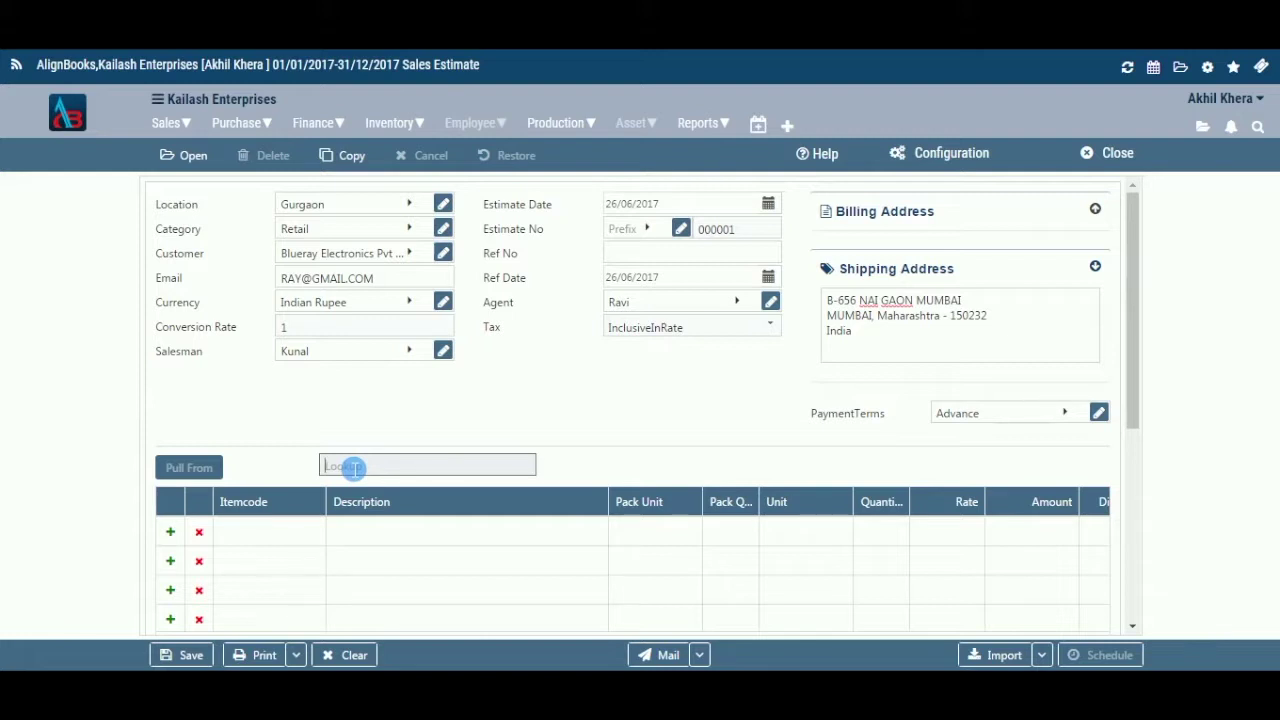
pyautogui.click(172, 532)
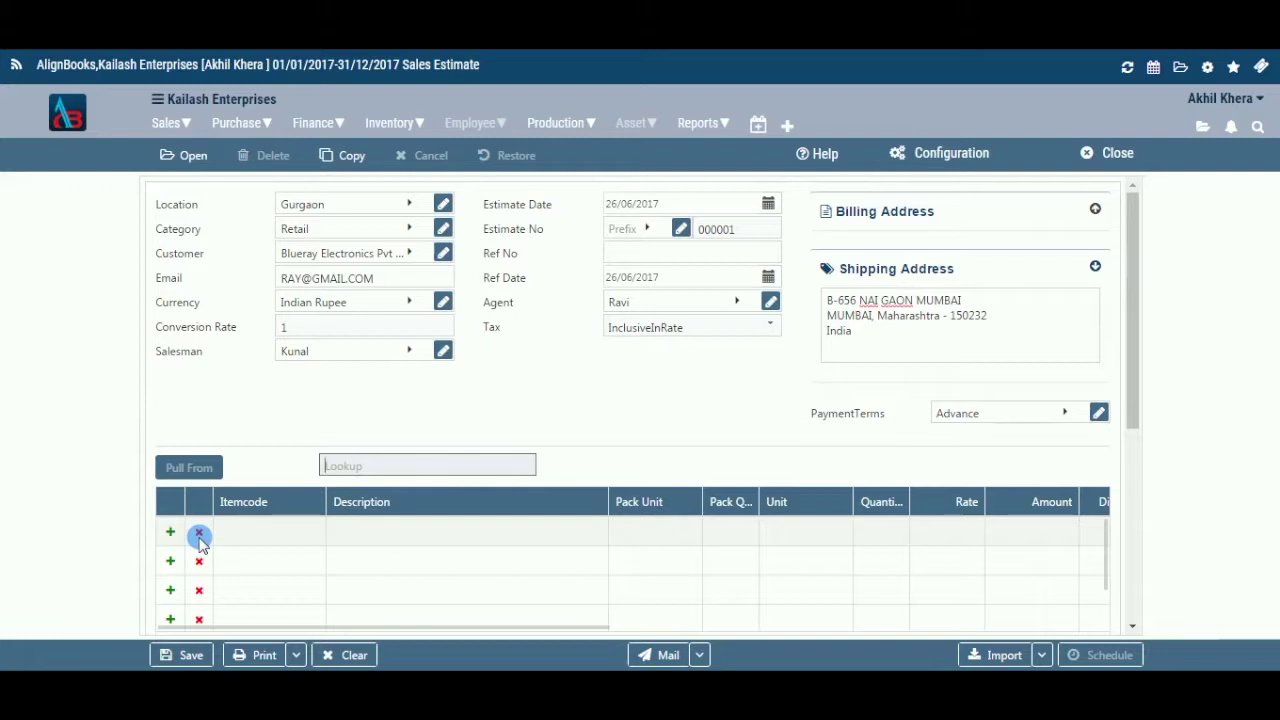
pyautogui.click(288, 524)
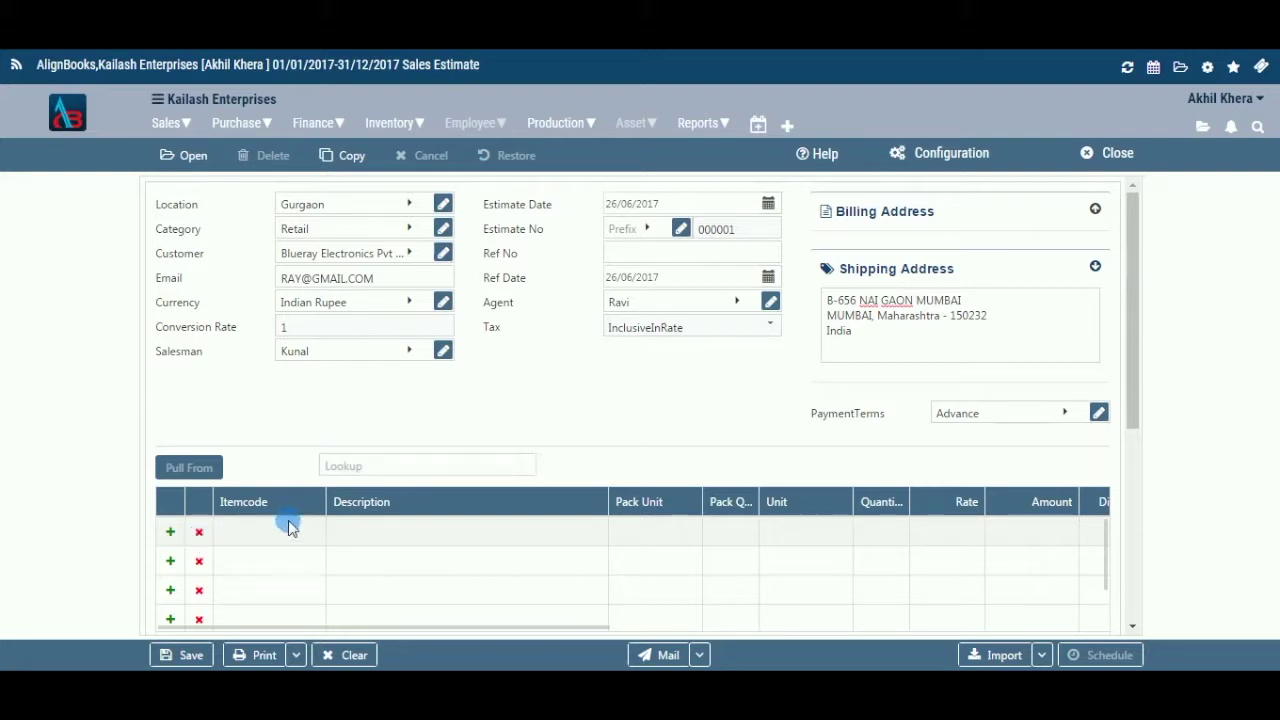
pyautogui.click(302, 532)
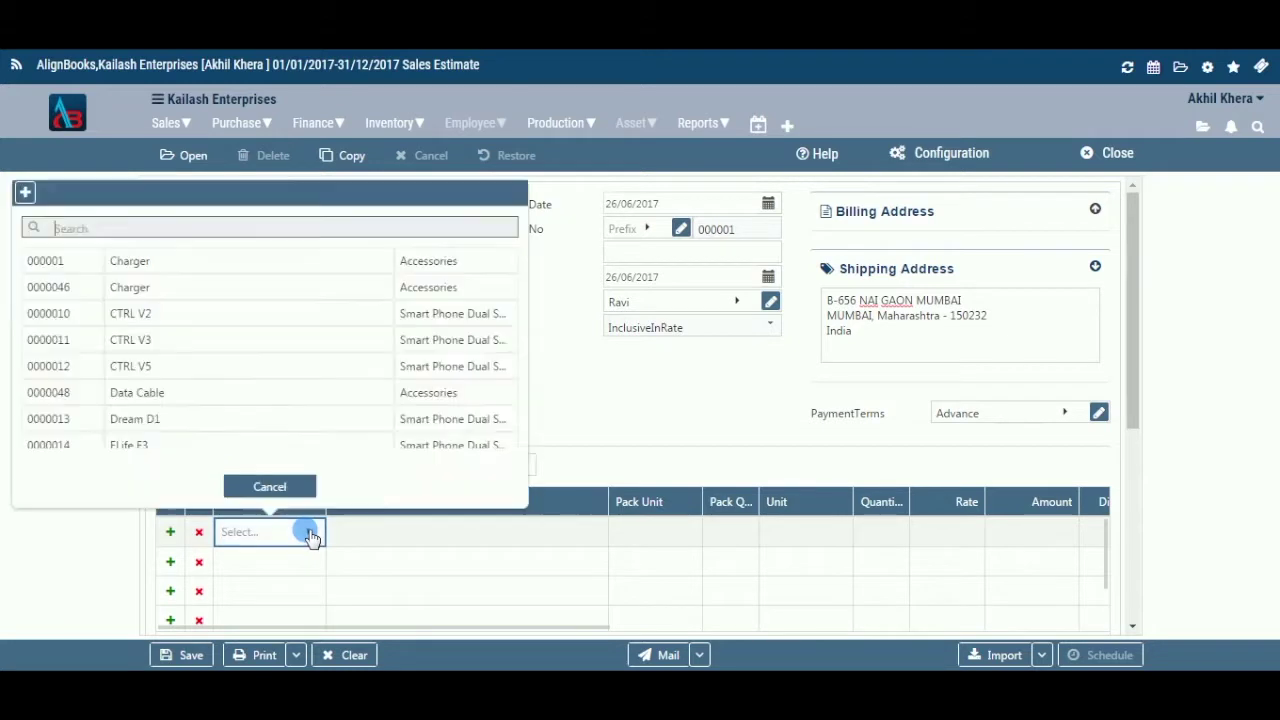
pyautogui.click(276, 290)
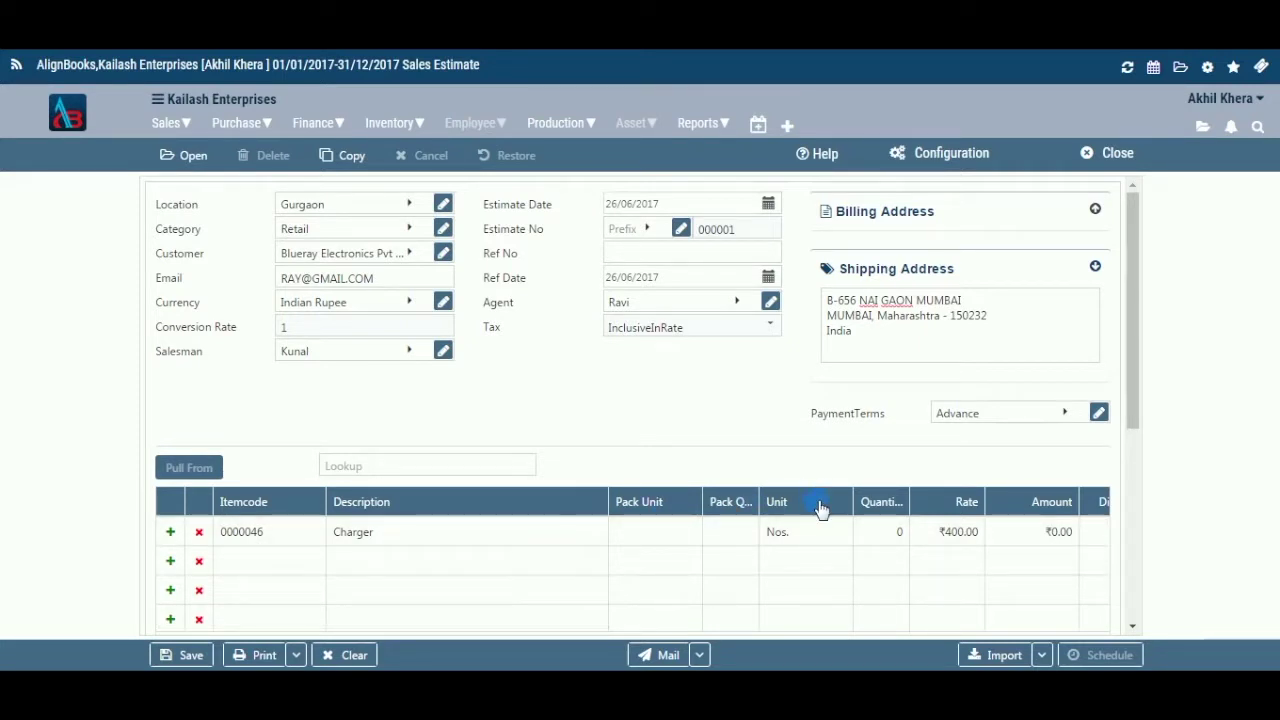
# - Set the Charger line's quantity to 4
pyautogui.click(906, 536)
pyautogui.press('BackSpace')
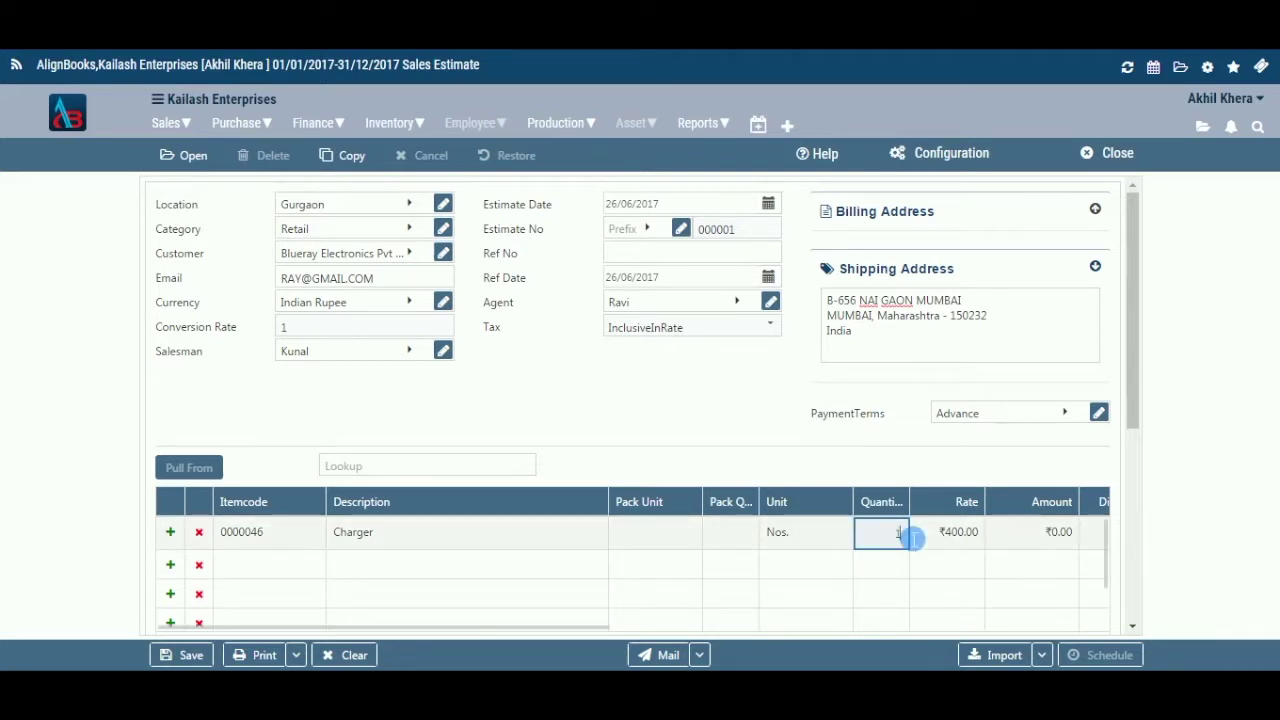
pyautogui.write('4')
pyautogui.click(953, 534)
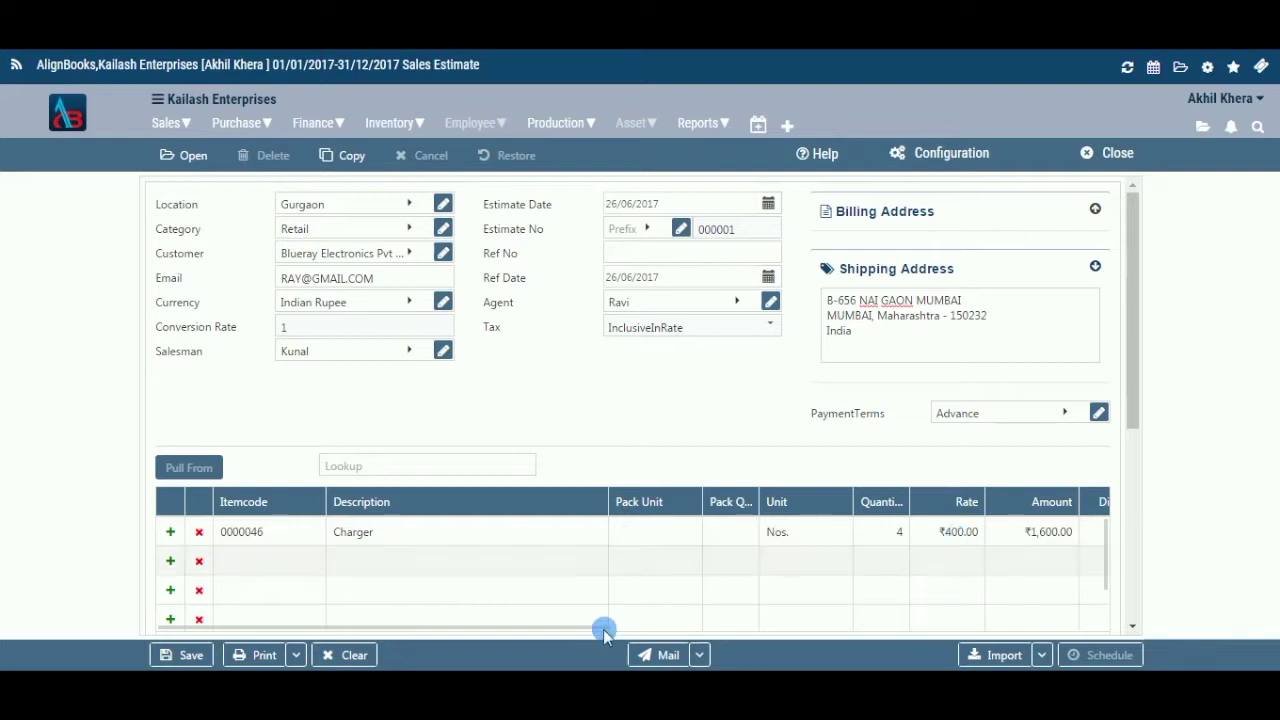
# - Examine the Charger line's amount, discount, freight, tax, print description and item balance columns
pyautogui.moveTo(600, 625); pyautogui.dragTo(806, 614)
pyautogui.click(645, 543)
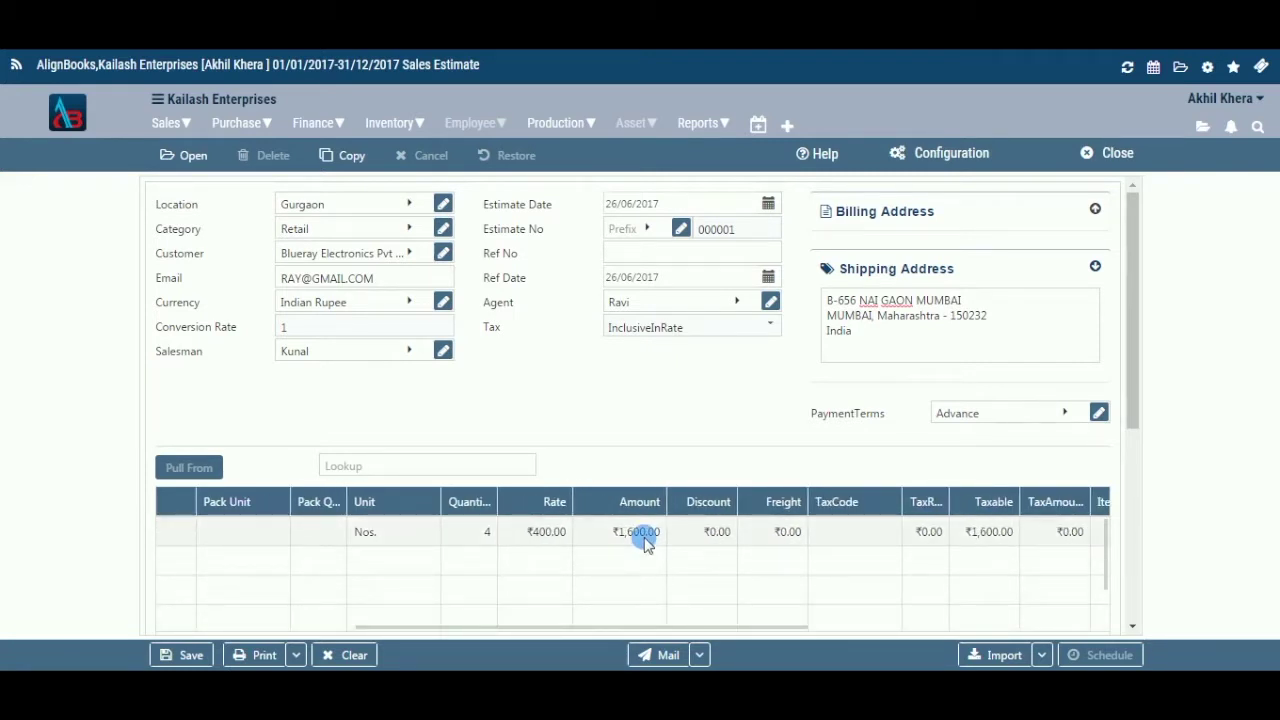
pyautogui.moveTo(688, 626); pyautogui.dragTo(894, 623)
pyautogui.click(866, 563)
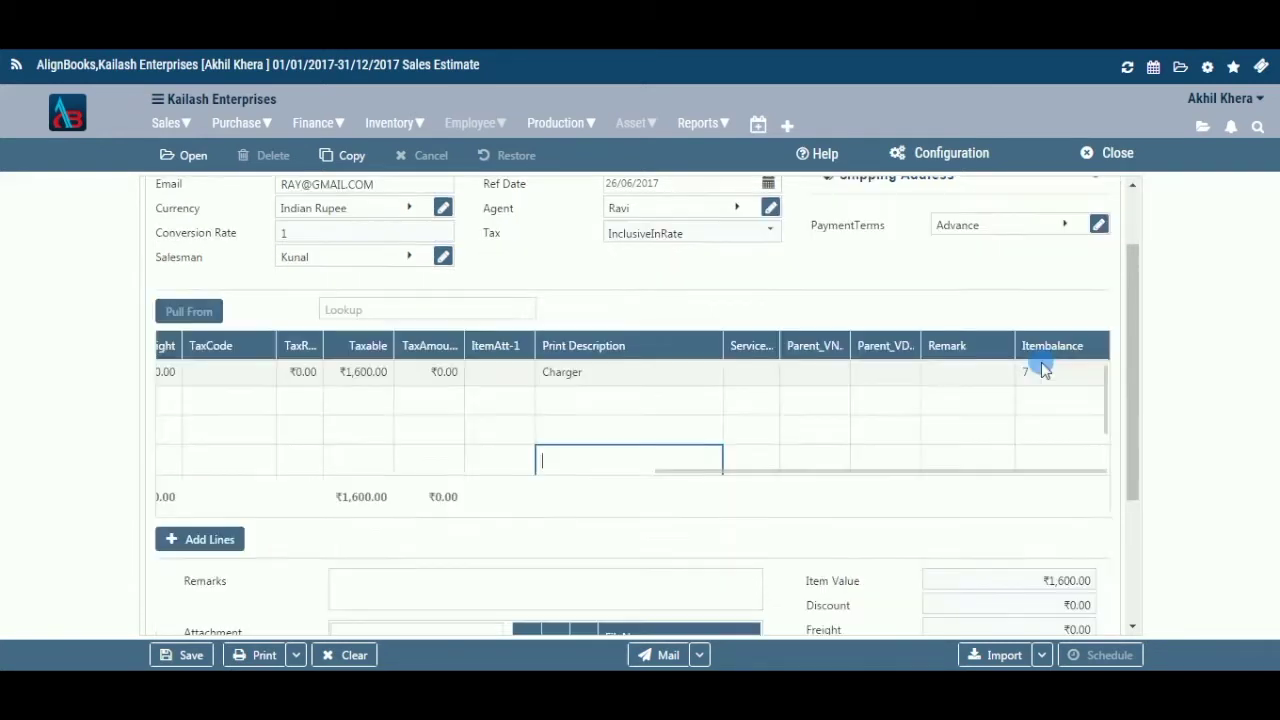
pyautogui.click(1037, 376)
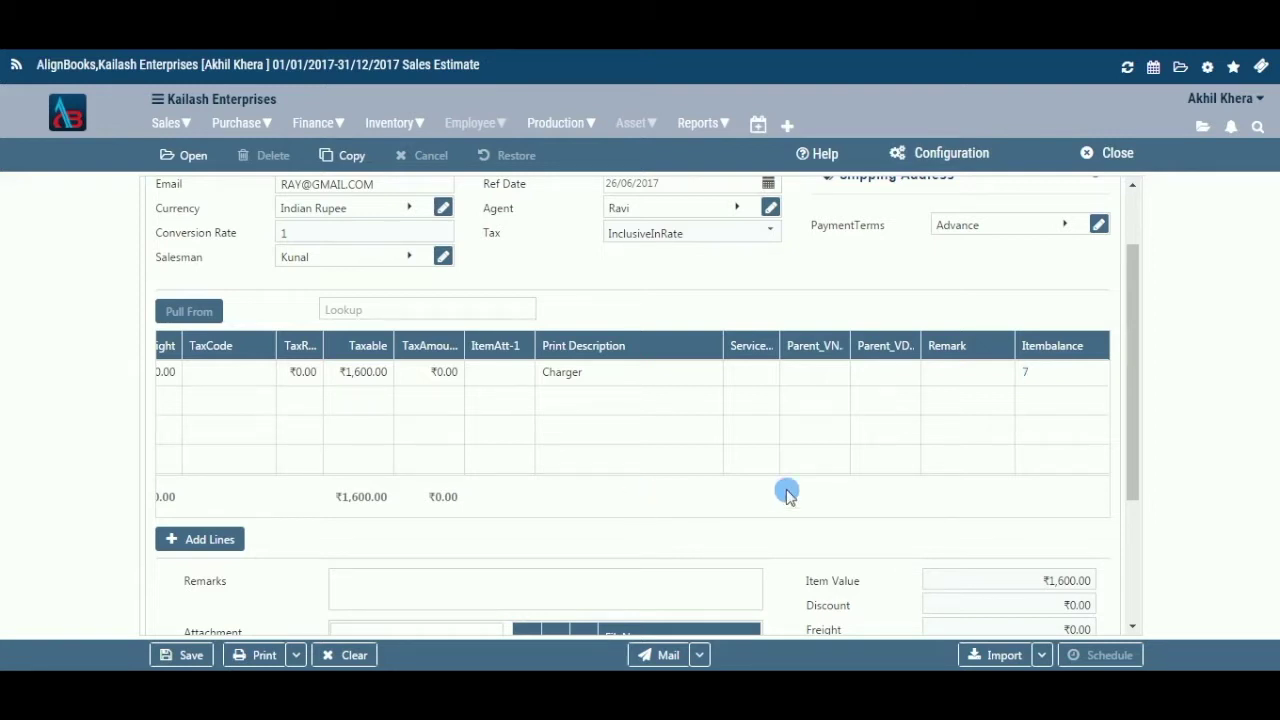
# - Widen the TaxRate column of the item grid until its full heading fits
pyautogui.moveTo(1066, 471)
pyautogui.moveTo(1066, 468); pyautogui.dragTo(645, 478)
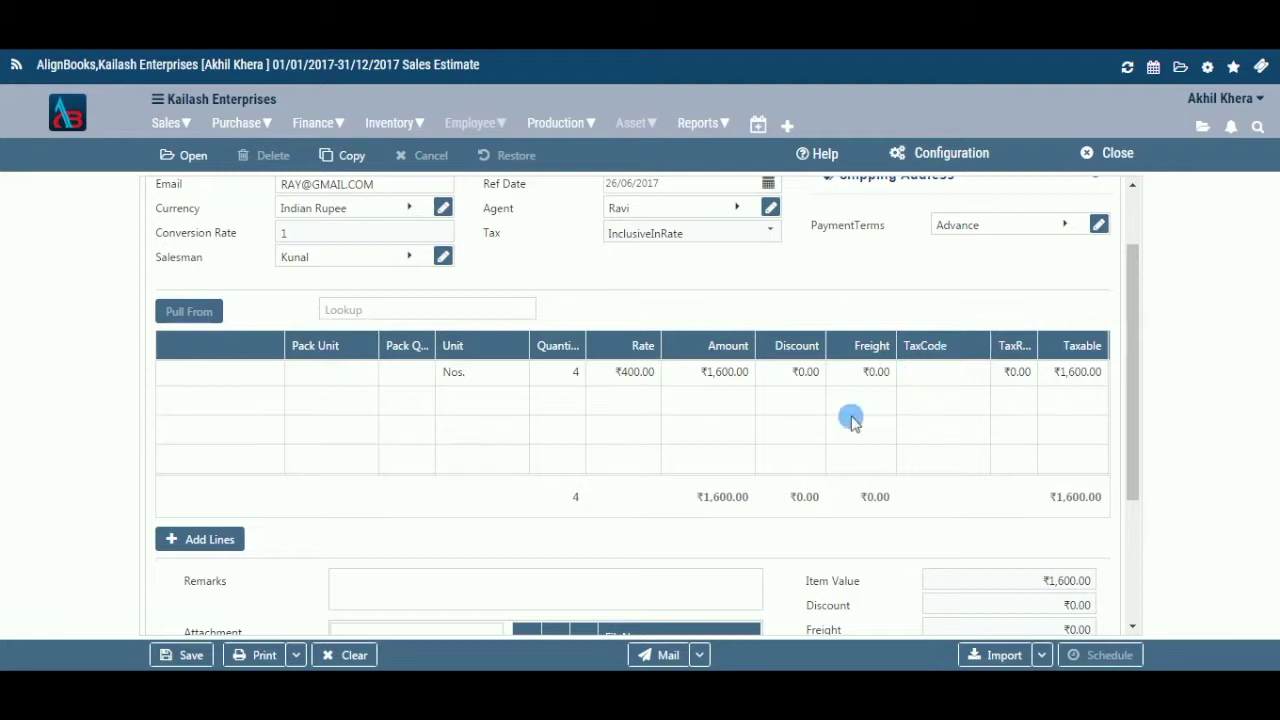
pyautogui.moveTo(712, 472); pyautogui.dragTo(806, 417)
pyautogui.moveTo(865, 355)
pyautogui.mouseDown()
pyautogui.moveTo(890, 352)
pyautogui.moveTo(868, 357)
pyautogui.mouseUp()
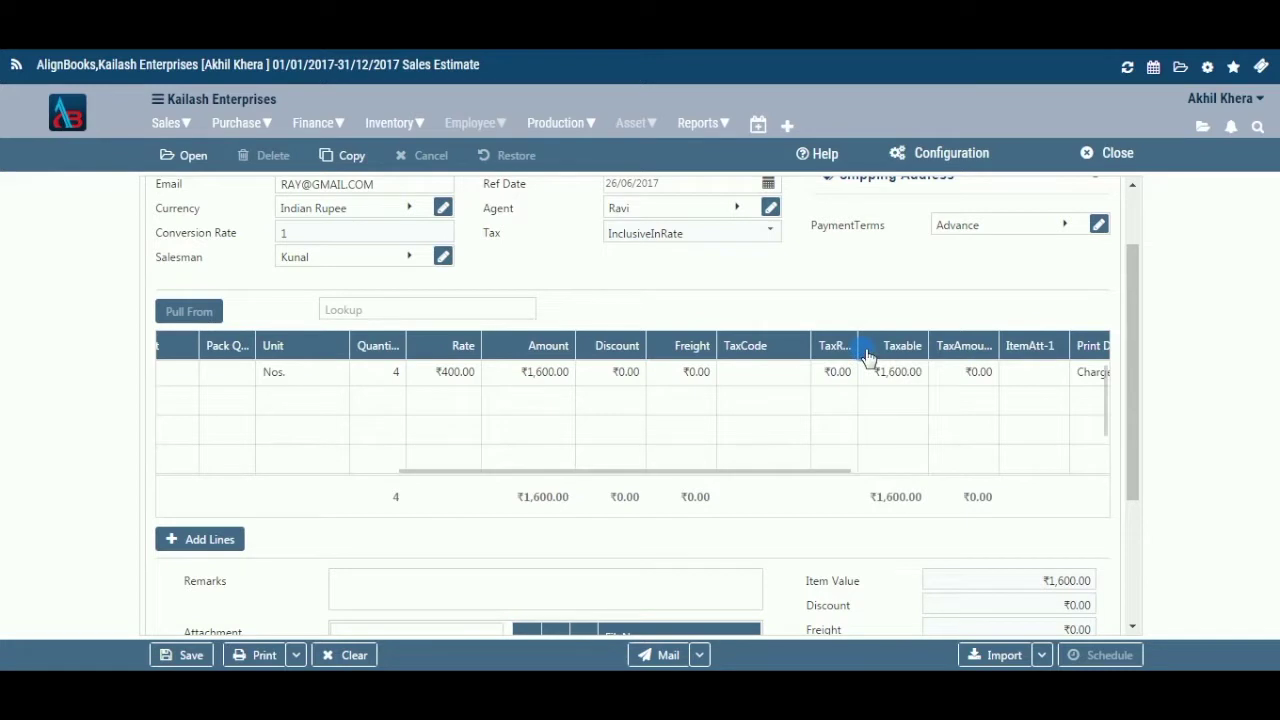
pyautogui.moveTo(867, 358); pyautogui.dragTo(914, 362)
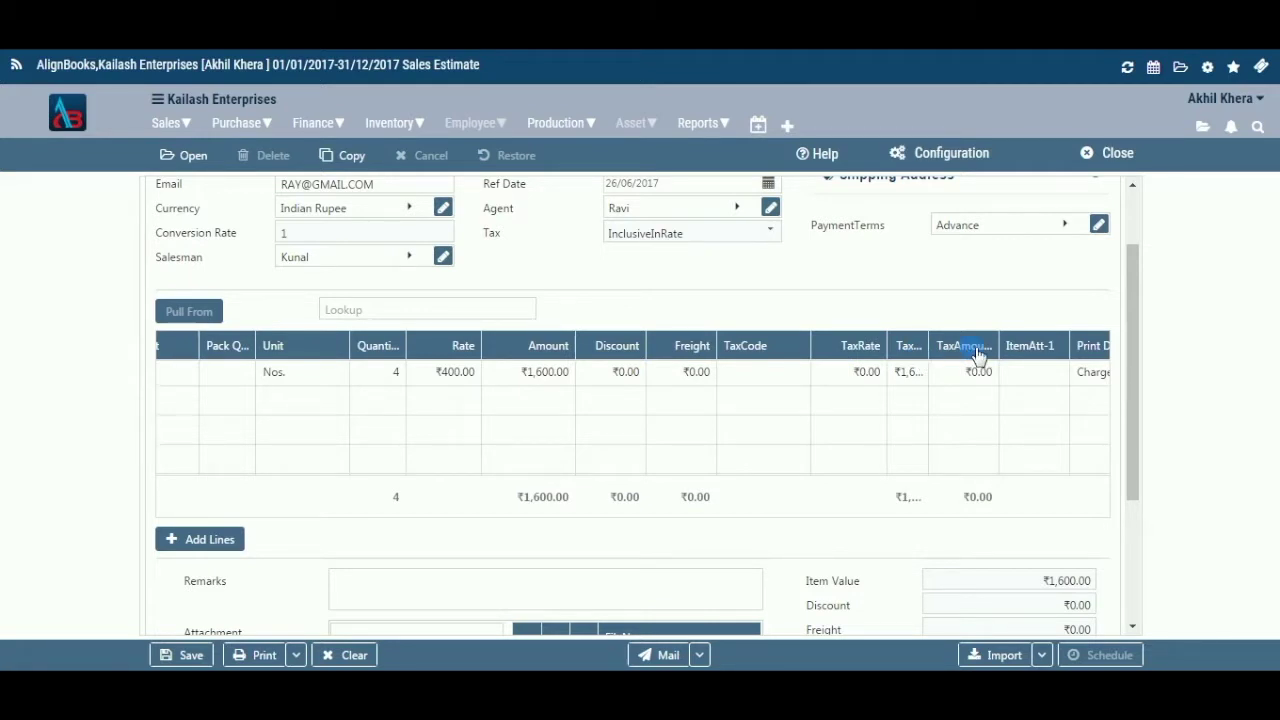
# - Set the Charger line's ItemAtt-1 attribute to 002
pyautogui.moveTo(780, 476)
pyautogui.moveTo(781, 472); pyautogui.dragTo(629, 449)
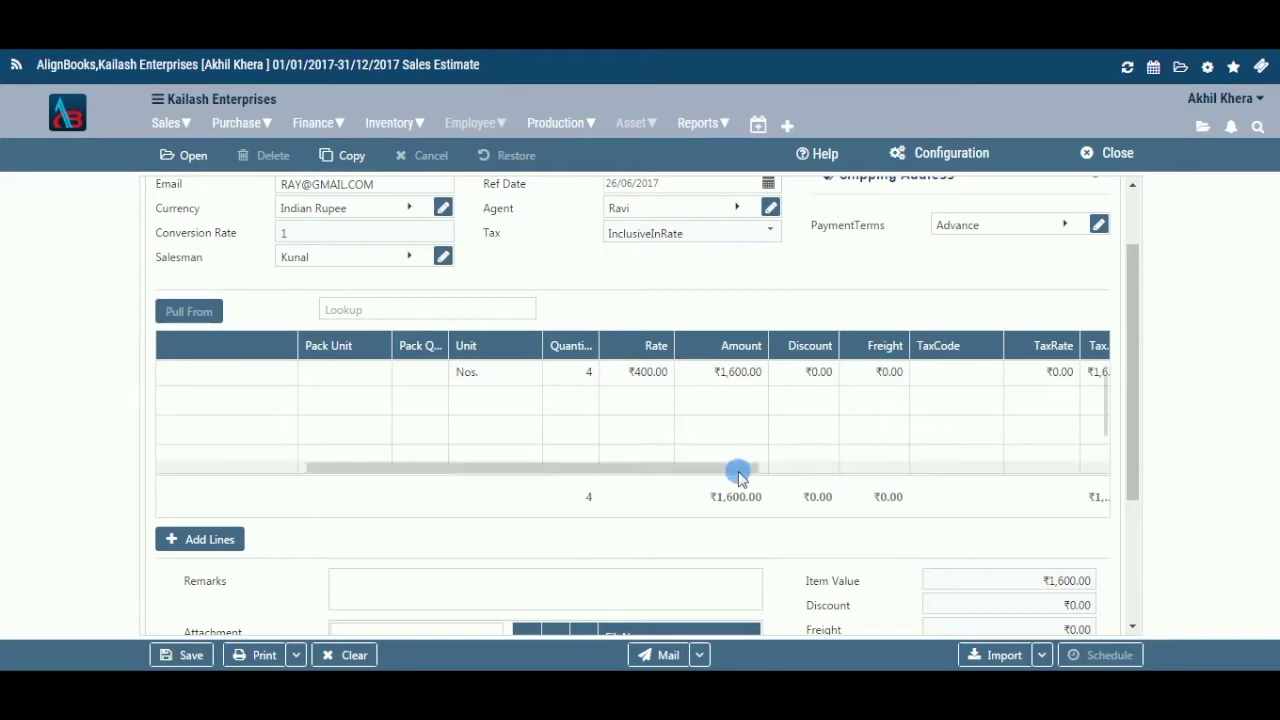
pyautogui.click(841, 466)
pyautogui.moveTo(841, 466); pyautogui.dragTo(846, 466)
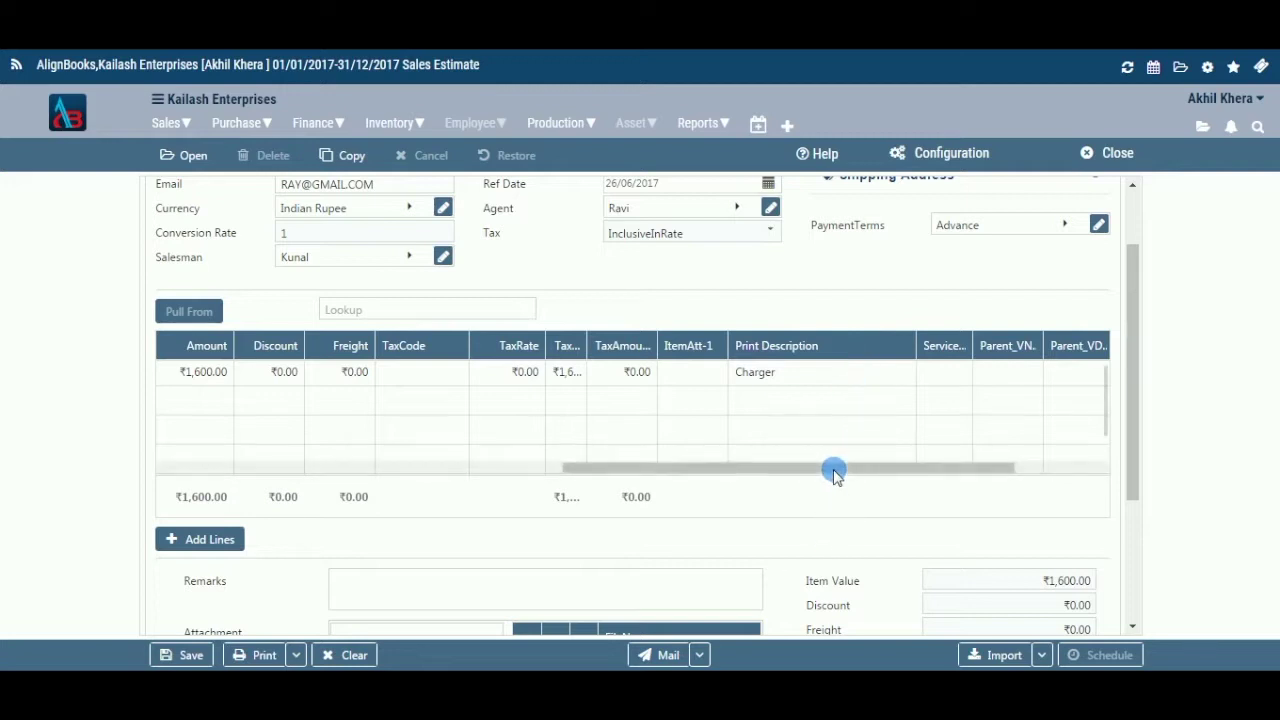
pyautogui.click(705, 375)
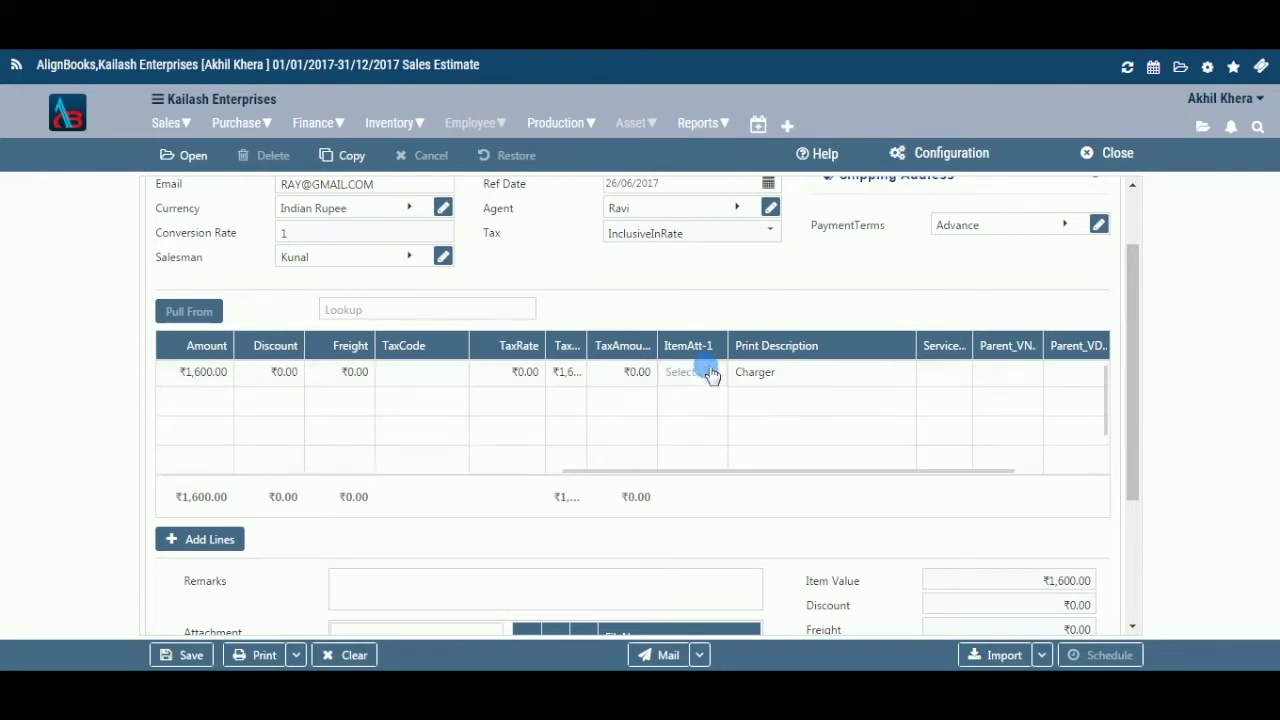
pyautogui.click(714, 377)
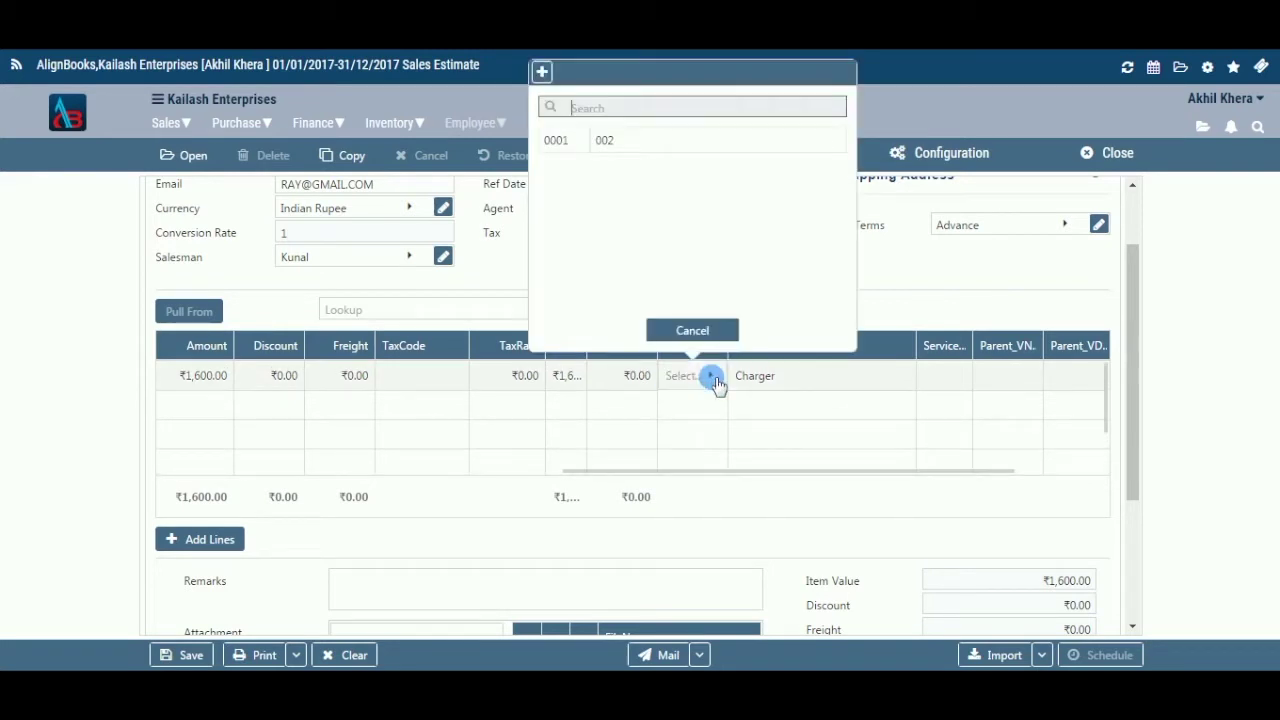
pyautogui.click(669, 134)
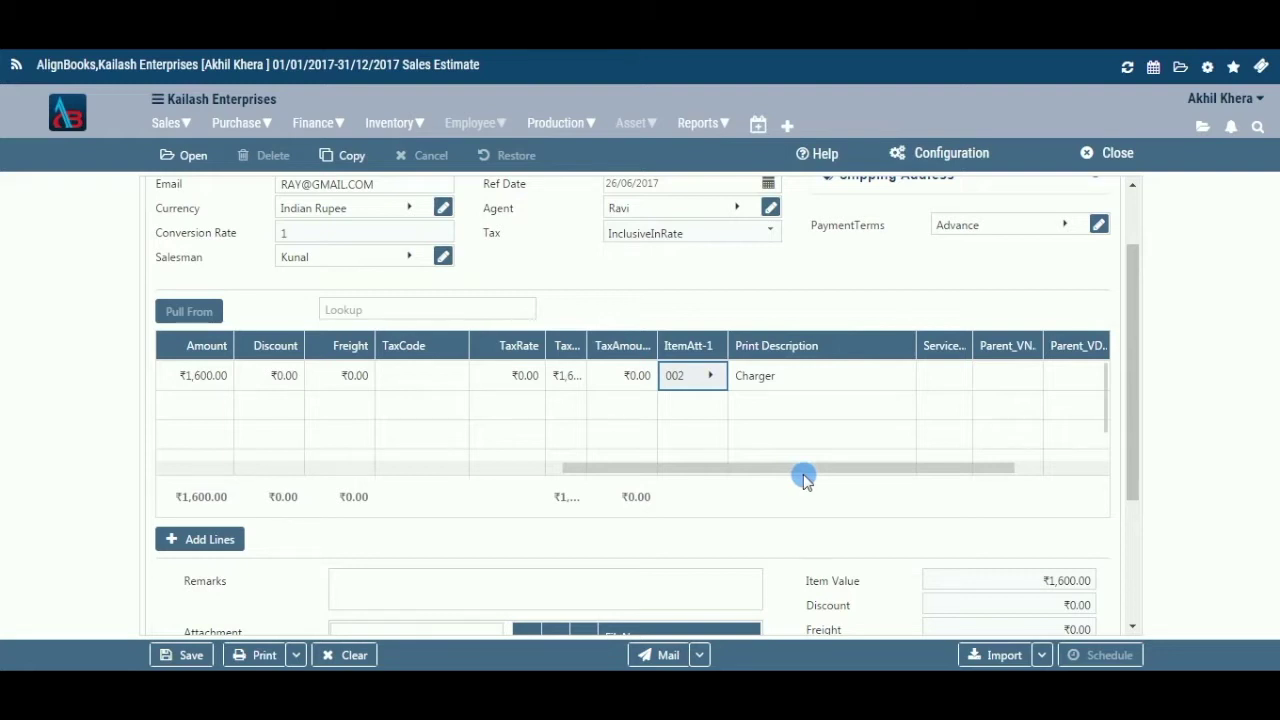
# - Widen the Service Date column of the item grid until its full heading fits
pyautogui.moveTo(843, 466); pyautogui.dragTo(911, 466)
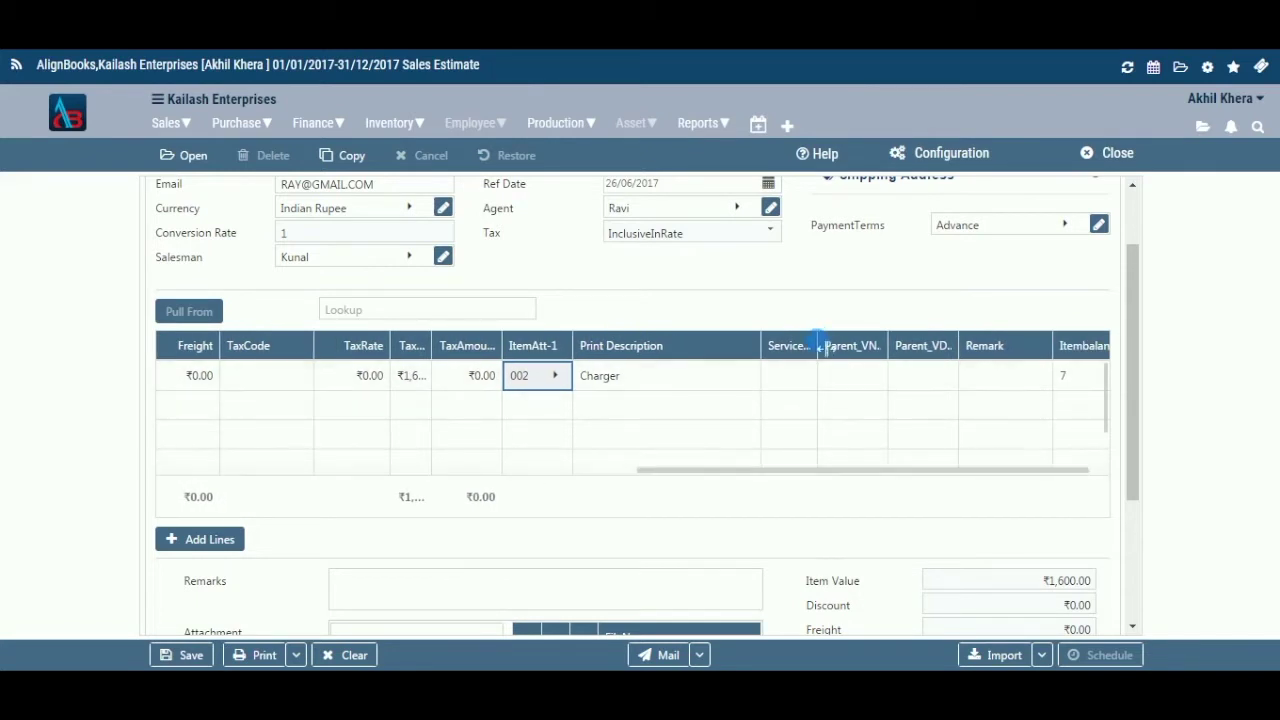
pyautogui.click(846, 343)
pyautogui.moveTo(817, 352); pyautogui.dragTo(845, 346)
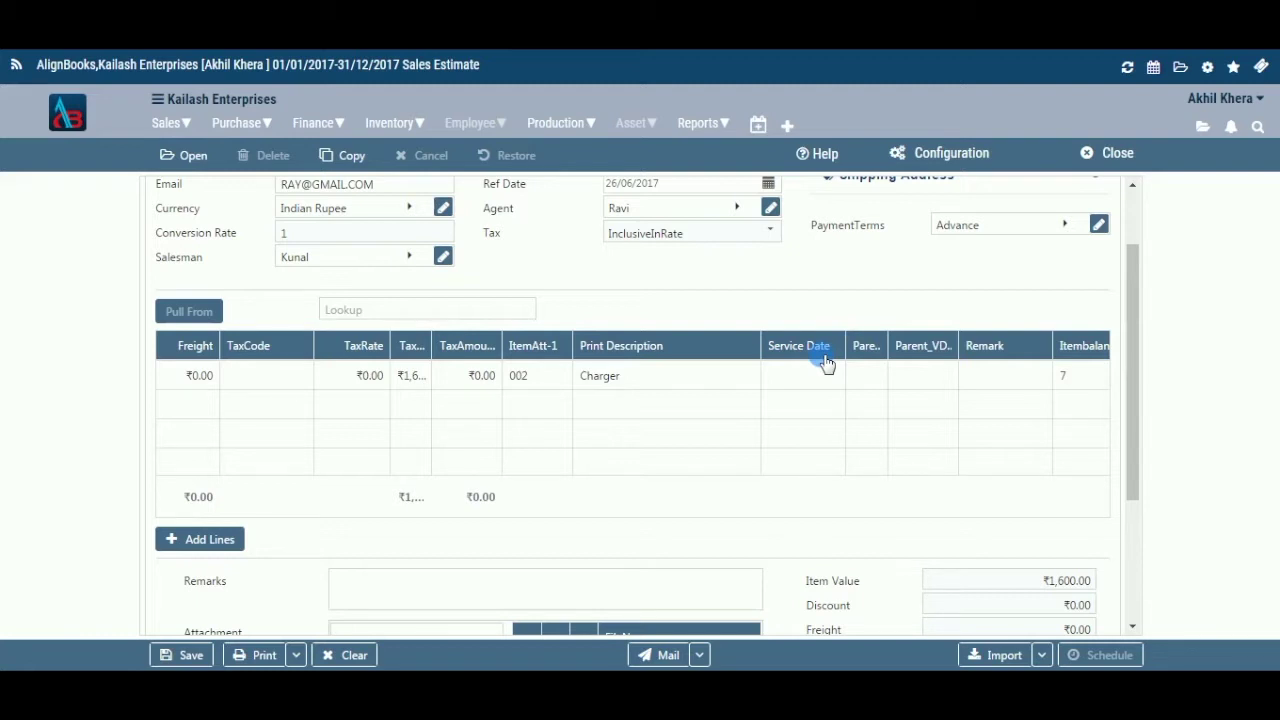
# - Enter a remark on the estimate stating the name of the person who has to prepare it
pyautogui.moveTo(737, 484)
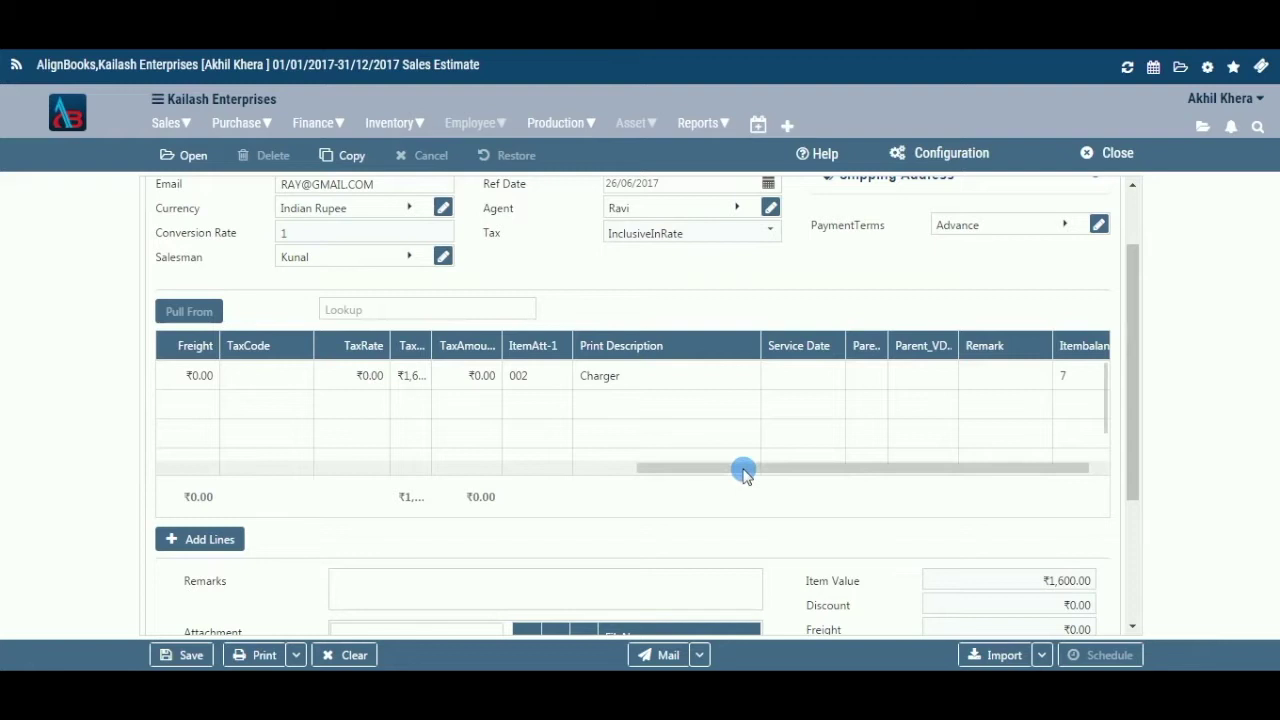
pyautogui.moveTo(743, 472); pyautogui.dragTo(637, 470)
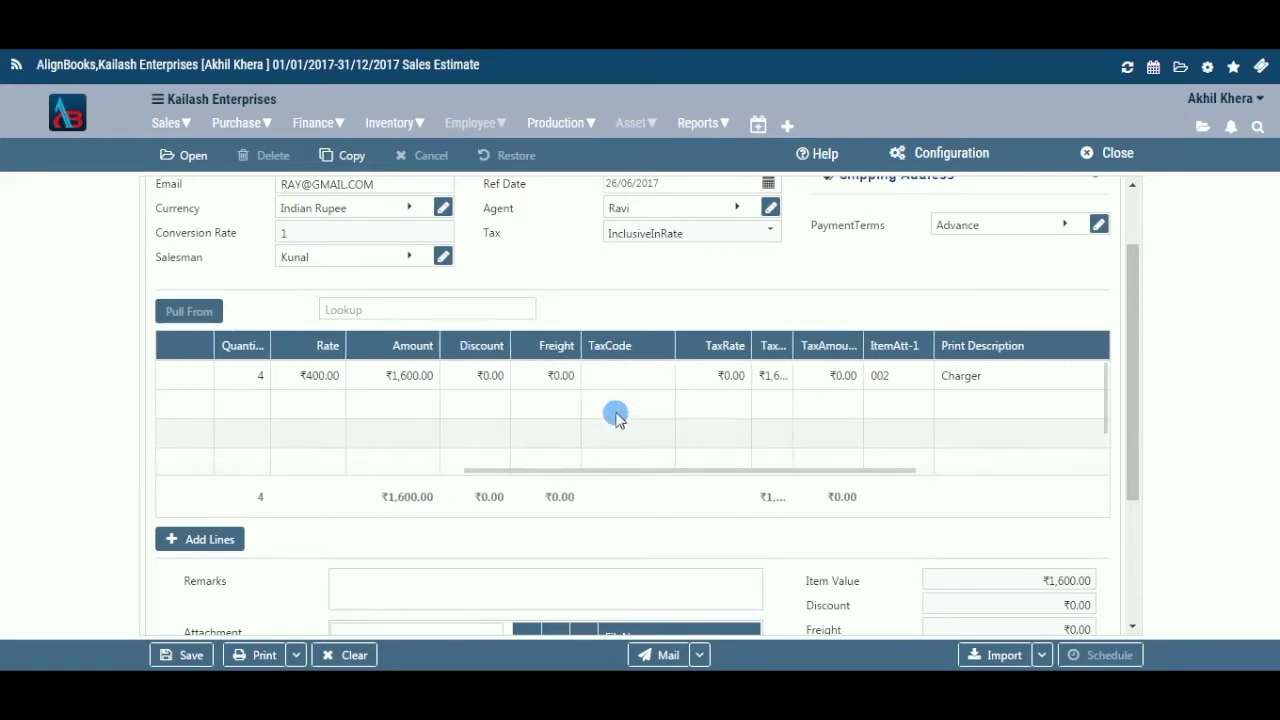
pyautogui.click(472, 594)
pyautogui.write('to be')
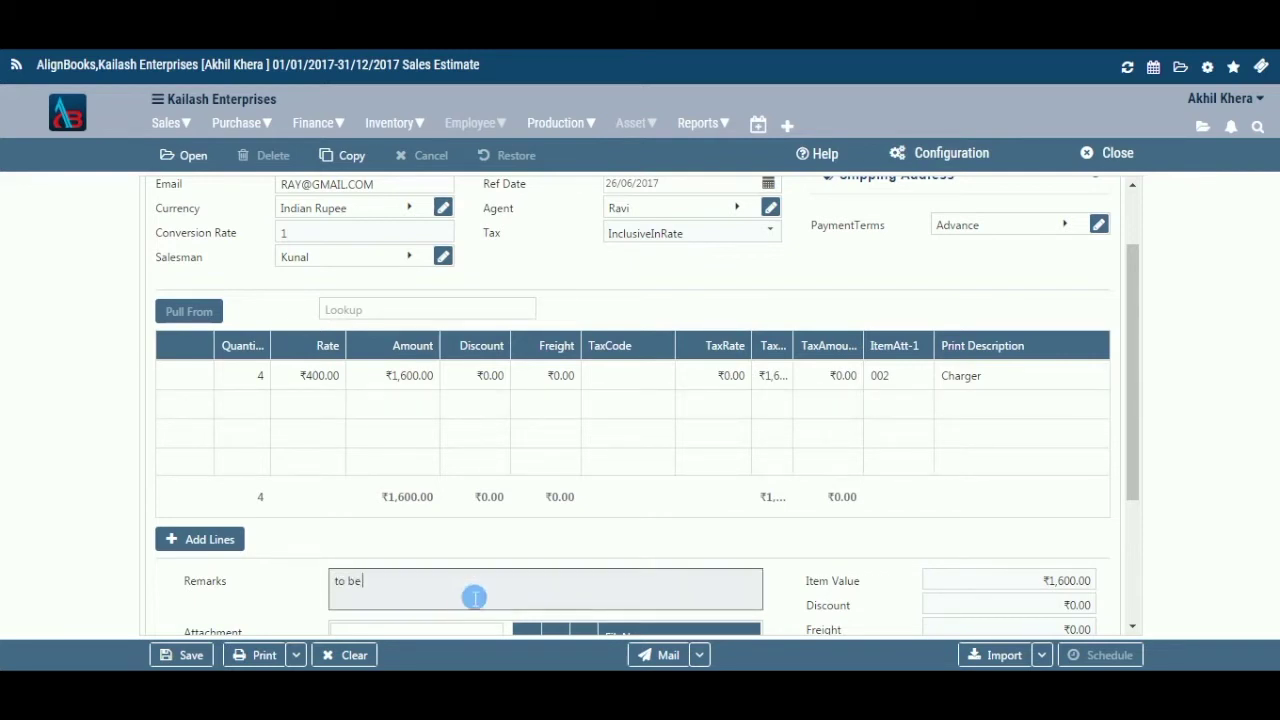
pyautogui.write(' prepared by Sahil')
# - Attach the text document estimatepurchase to the estimate
pyautogui.scroll(-2, 650, 470)
pyautogui.click(613, 459)
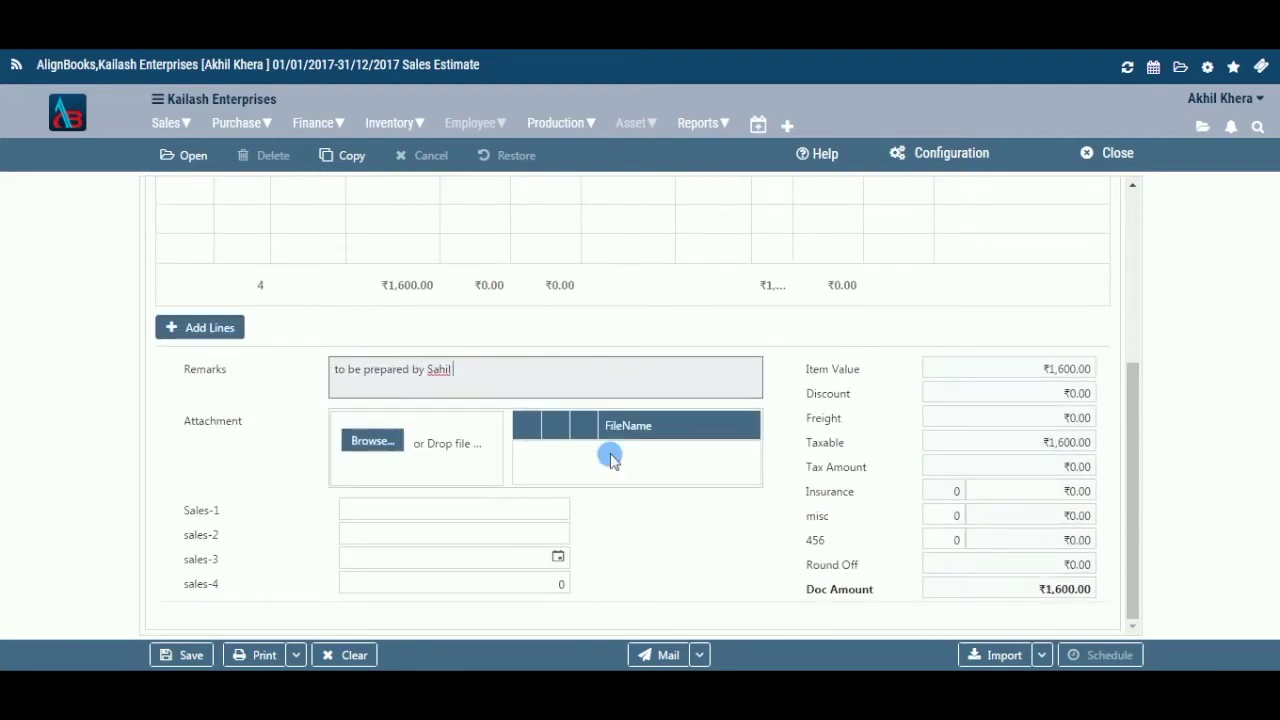
pyautogui.click(386, 447)
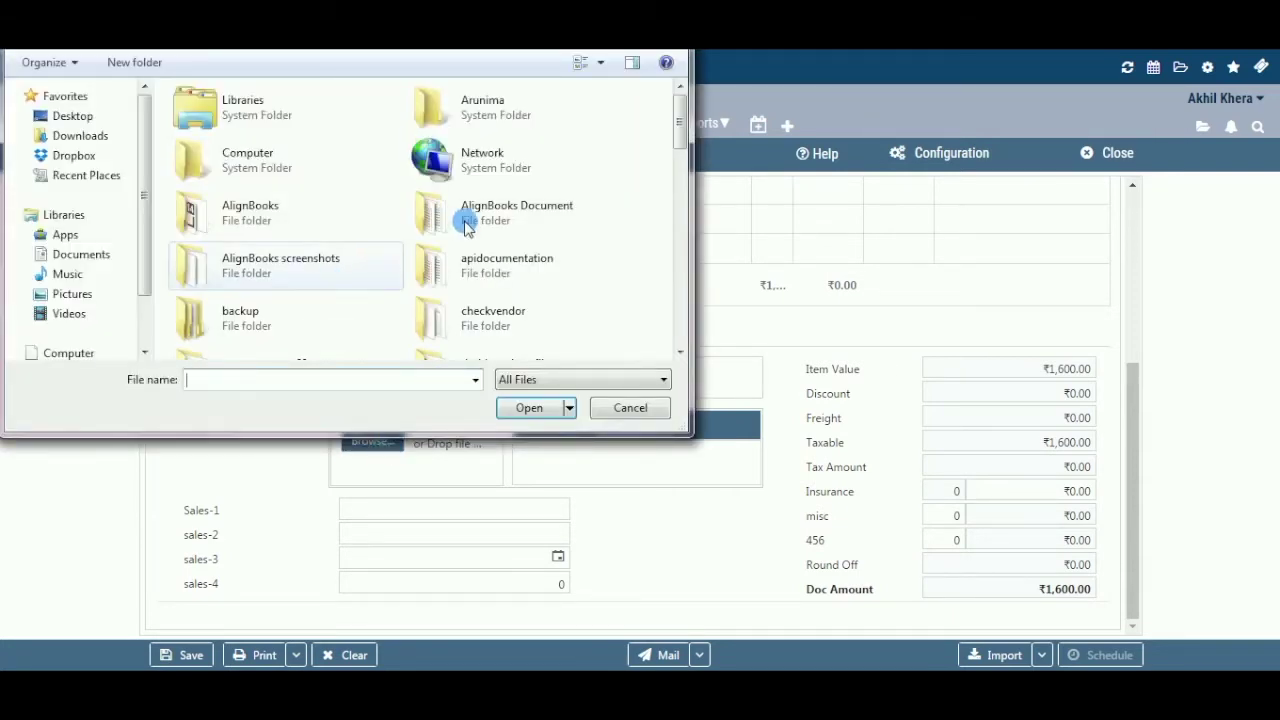
pyautogui.scroll(-3, 674, 114)
pyautogui.moveTo(677, 114); pyautogui.dragTo(677, 222)
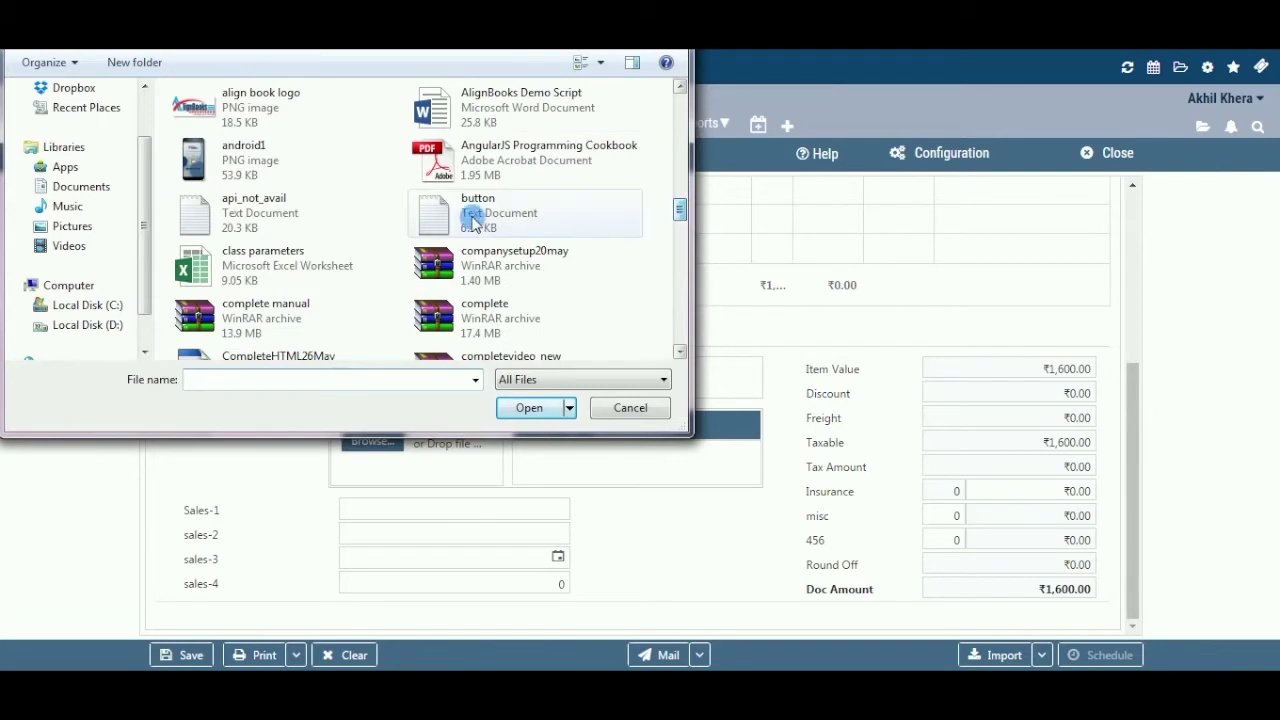
pyautogui.moveTo(677, 213); pyautogui.dragTo(679, 243)
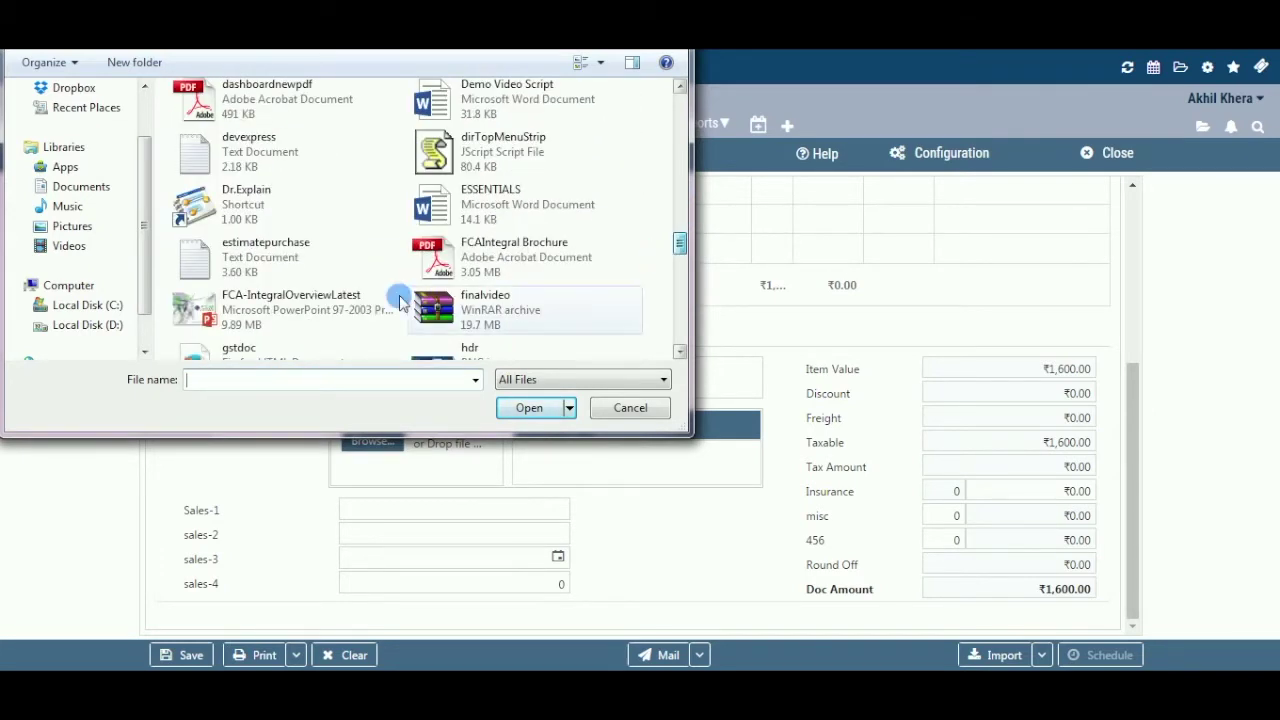
pyautogui.click(300, 257)
pyautogui.click(529, 407)
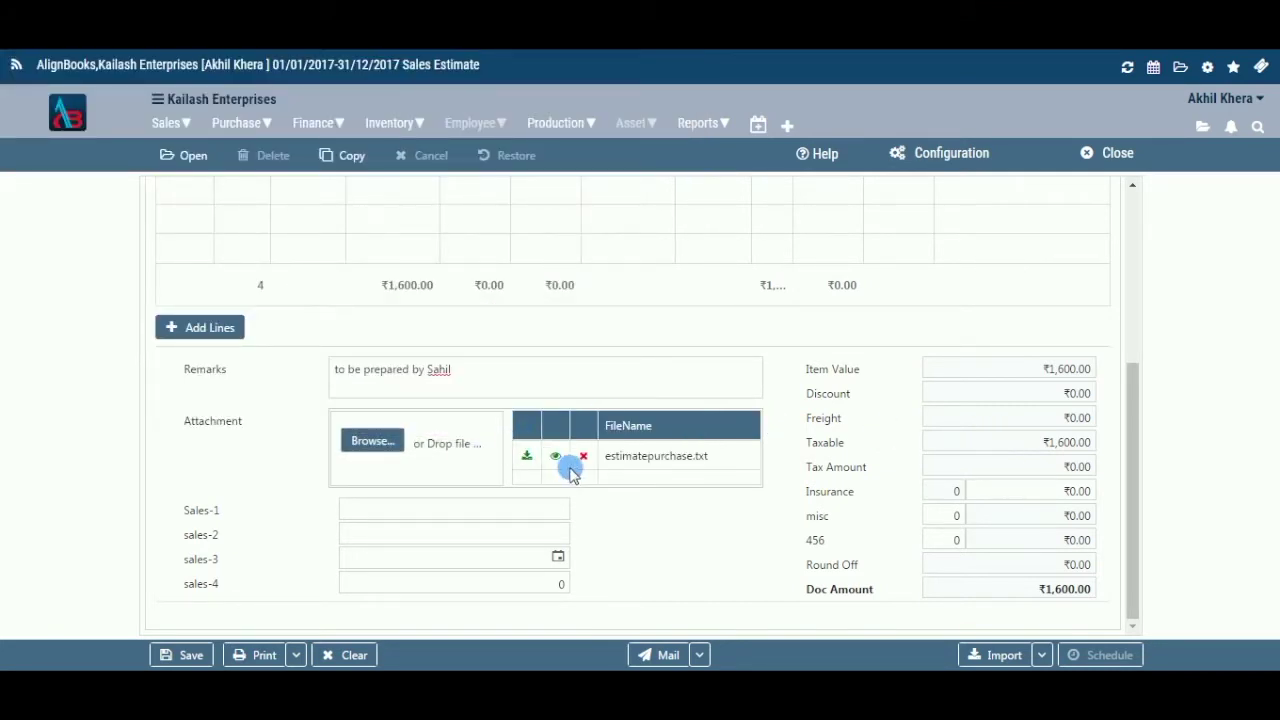
# - Fill the Sales-1 field with "estimated" and the sales-2 field with the person's name
pyautogui.click(537, 510)
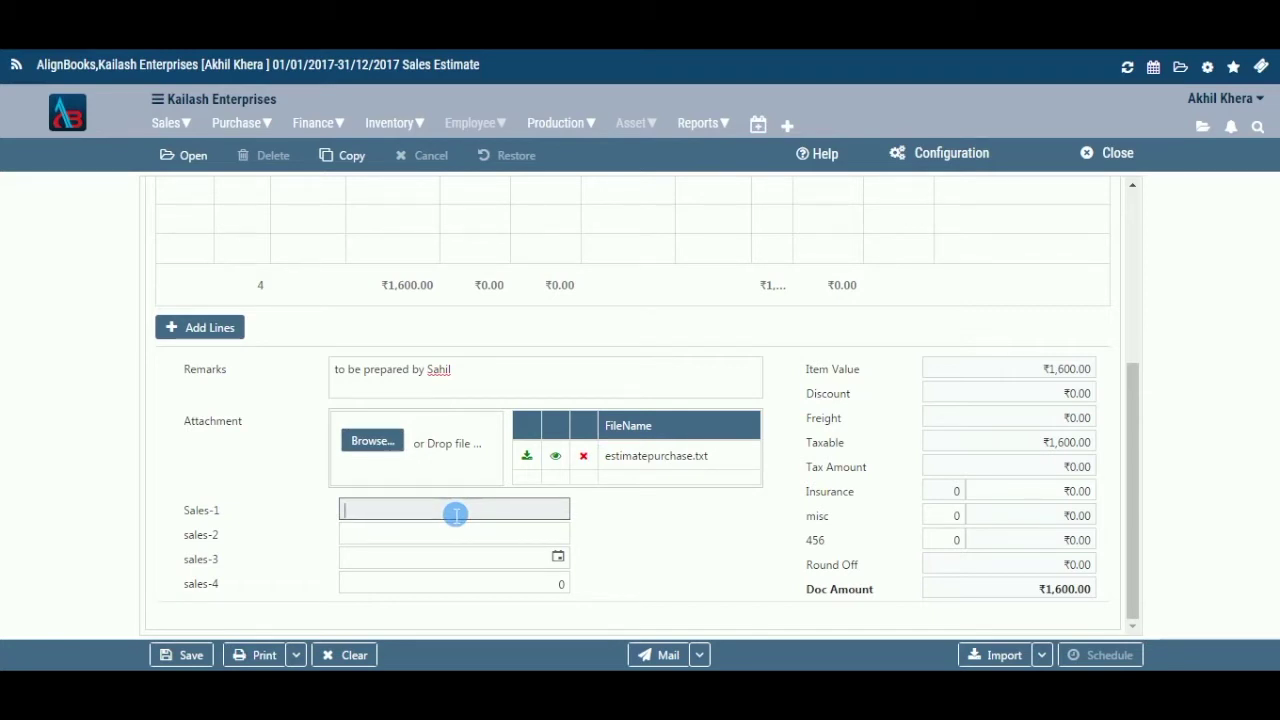
pyautogui.write('estimated')
pyautogui.click(520, 536)
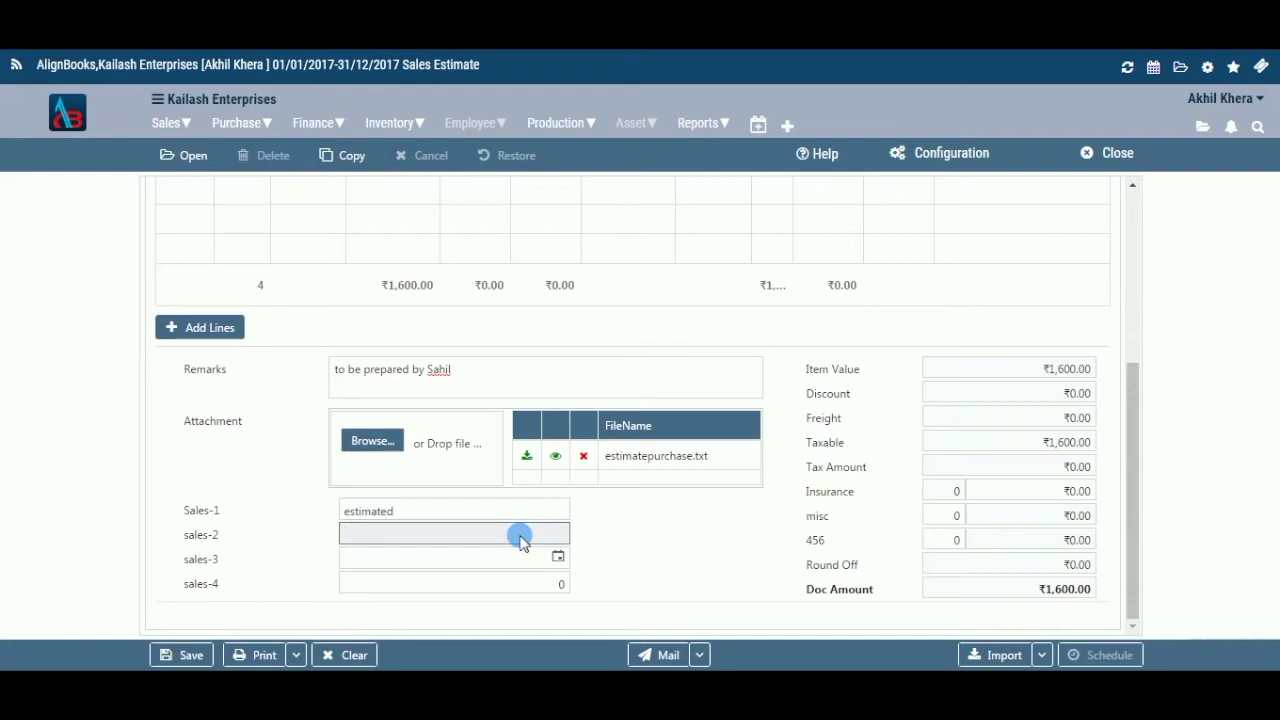
pyautogui.write('Arvind')
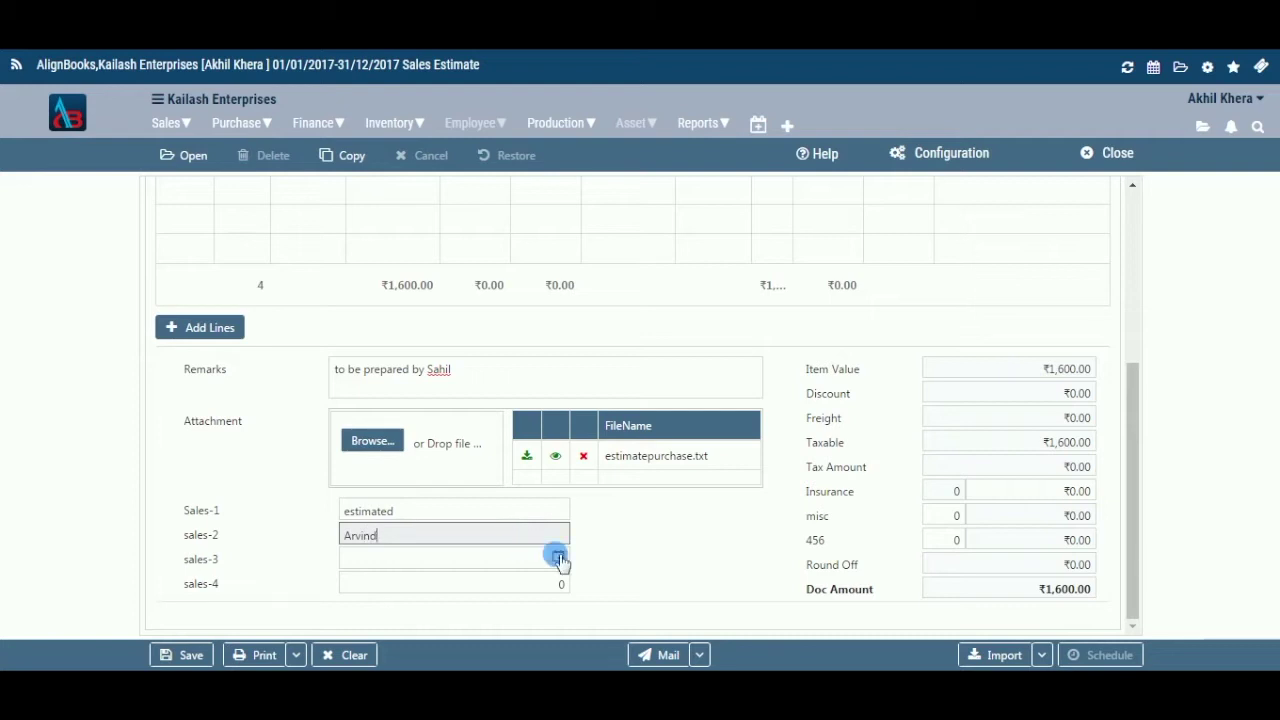
# - Set the sales-3 date to 26/06/2017 and the sales-4 value to 10000
pyautogui.click(558, 557)
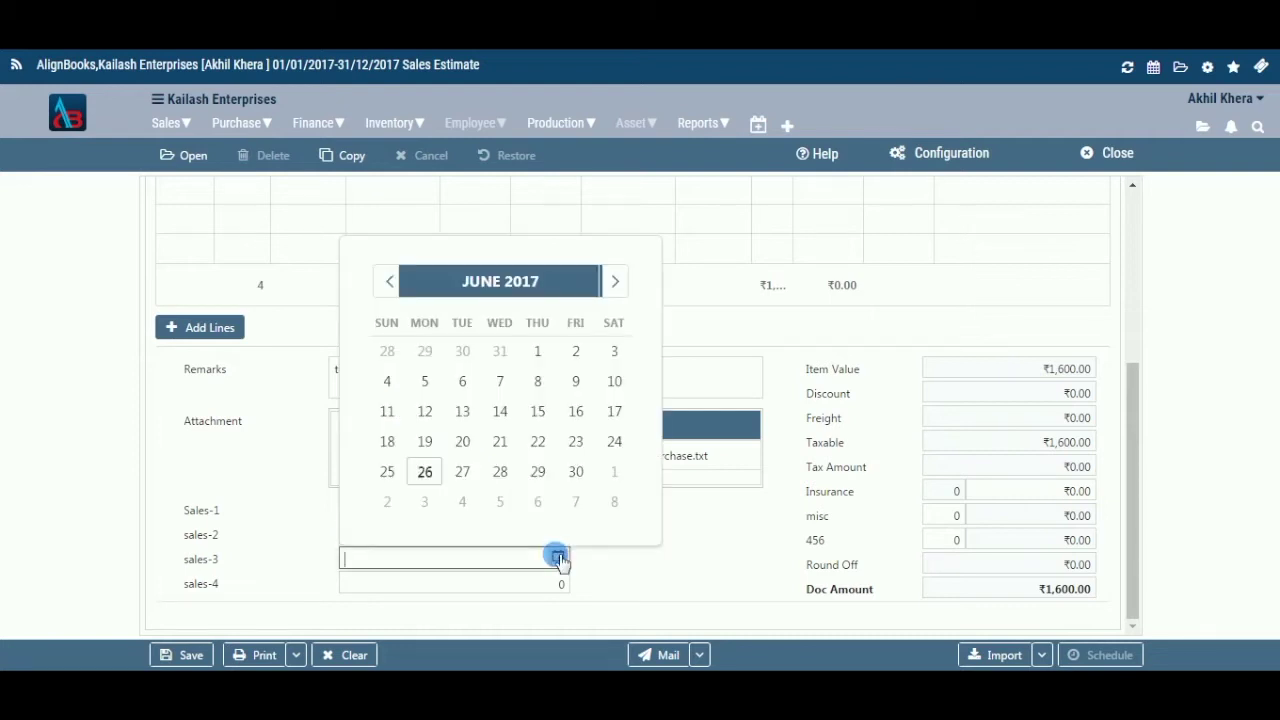
pyautogui.click(425, 472)
pyautogui.click(568, 586)
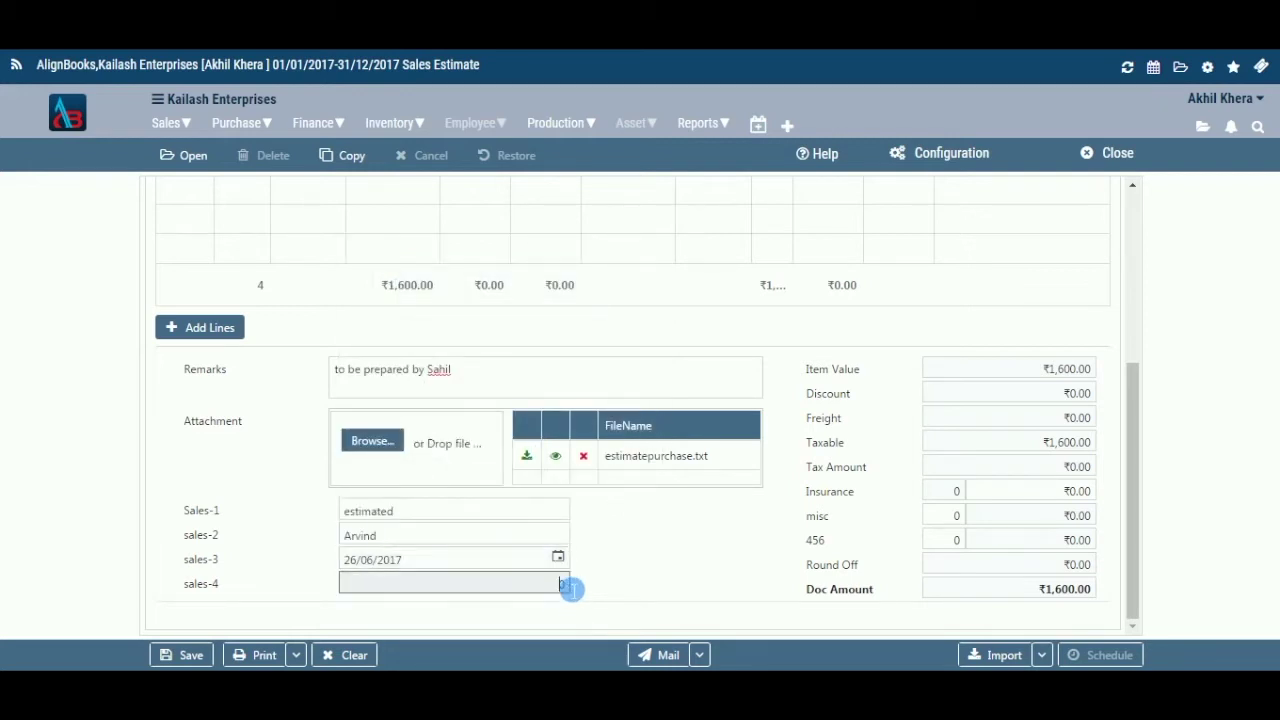
pyautogui.press('BackSpace')
pyautogui.write('10000')
# - Examine the estimate's item value, misc charge and round-off amounts in the totals section
pyautogui.click(955, 375)
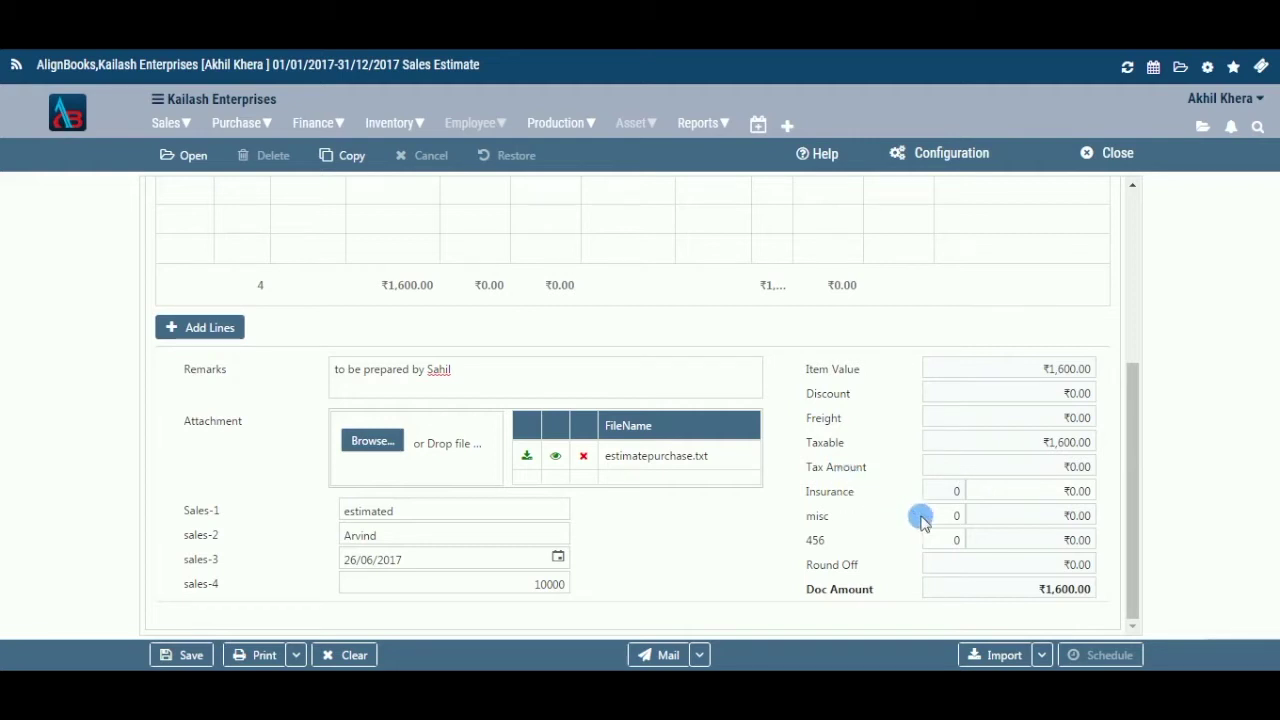
pyautogui.click(957, 516)
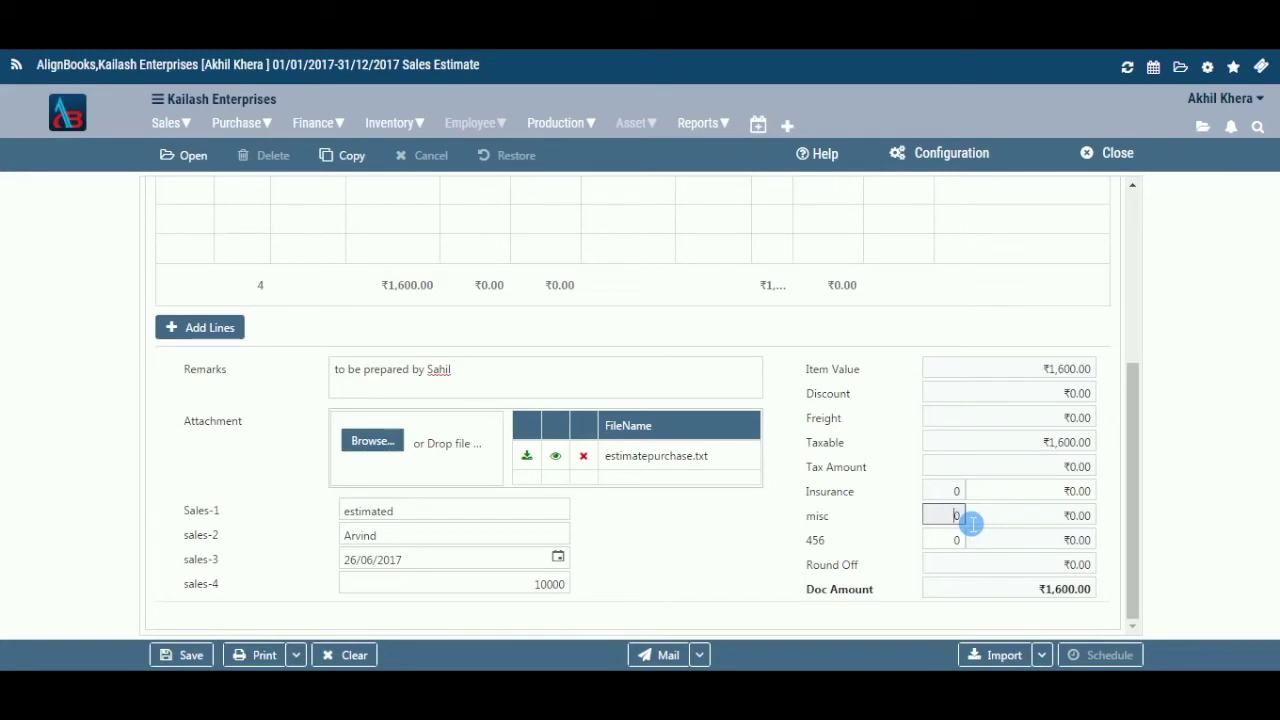
pyautogui.click(966, 562)
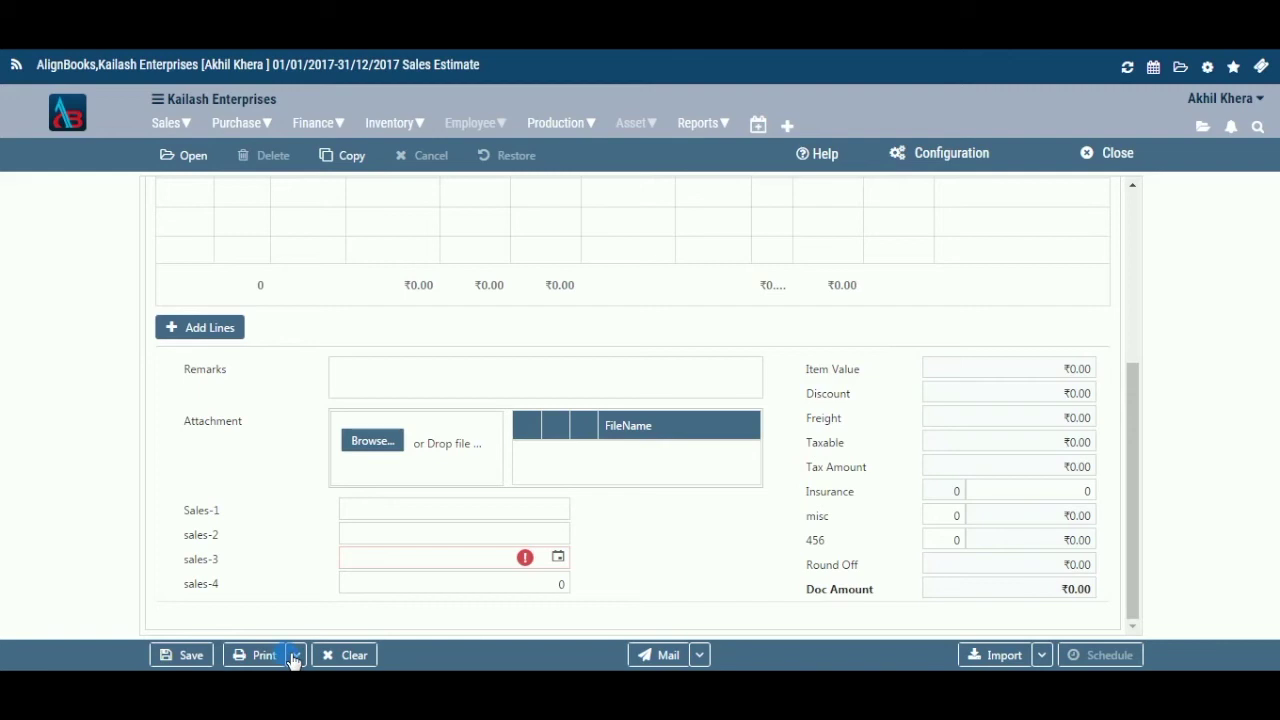
# - Examine the additional print, mail and import options offered for the estimate
pyautogui.click(294, 657)
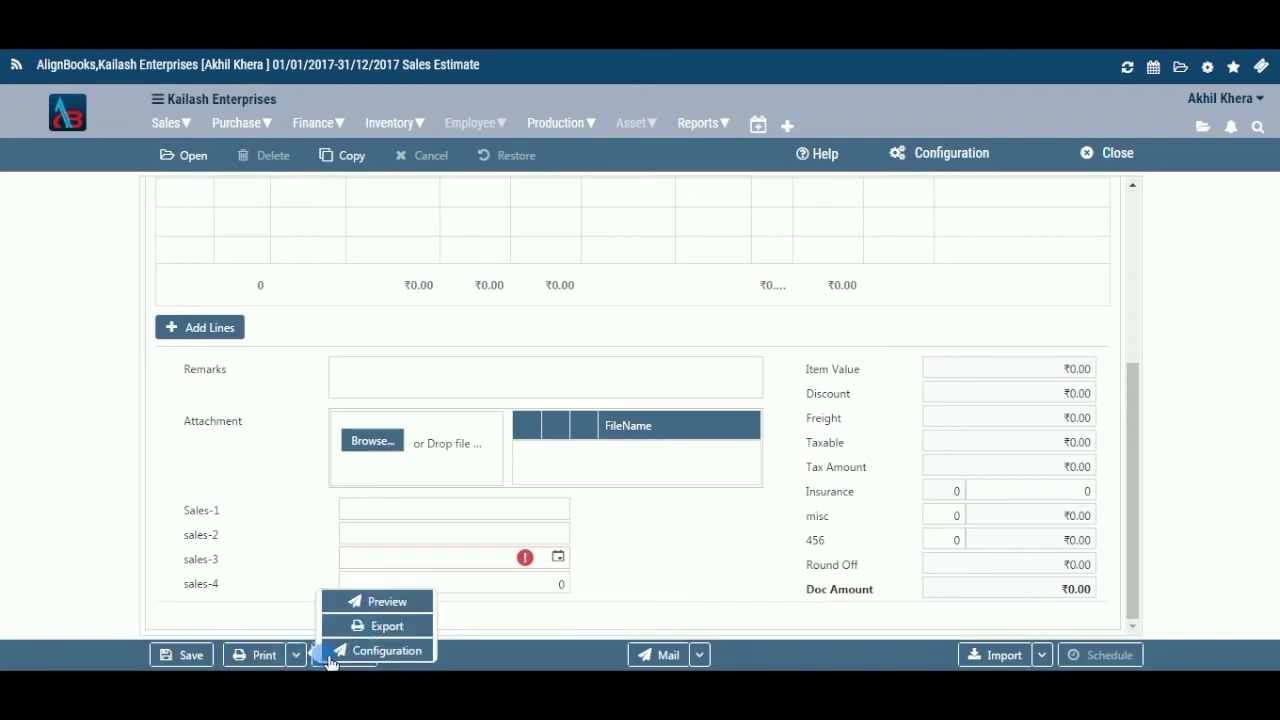
pyautogui.click(288, 621)
pyautogui.click(291, 652)
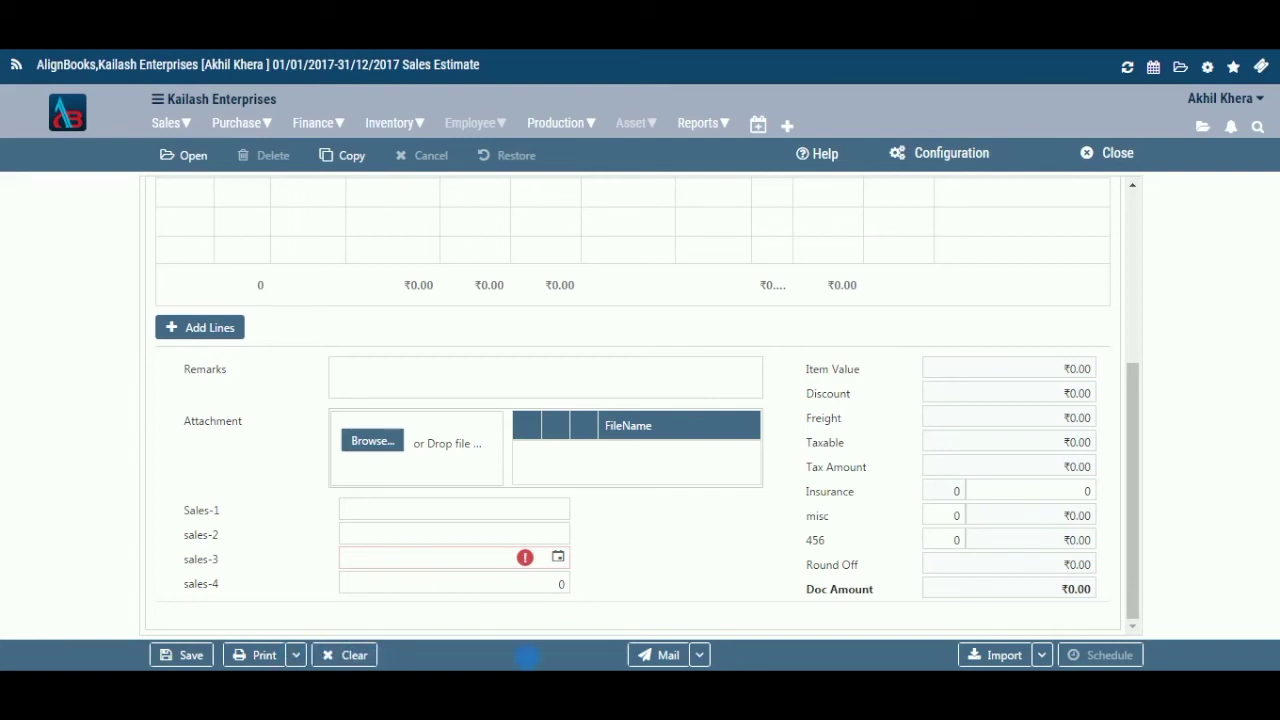
pyautogui.click(699, 656)
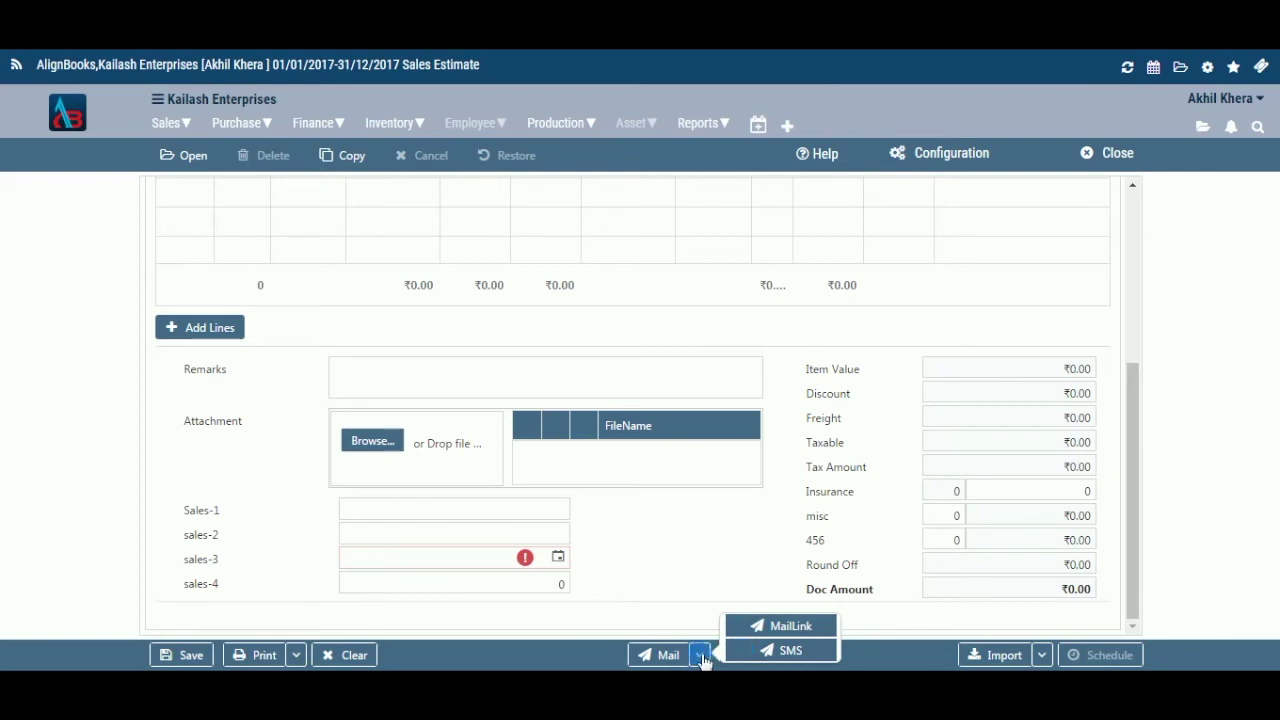
pyautogui.click(695, 620)
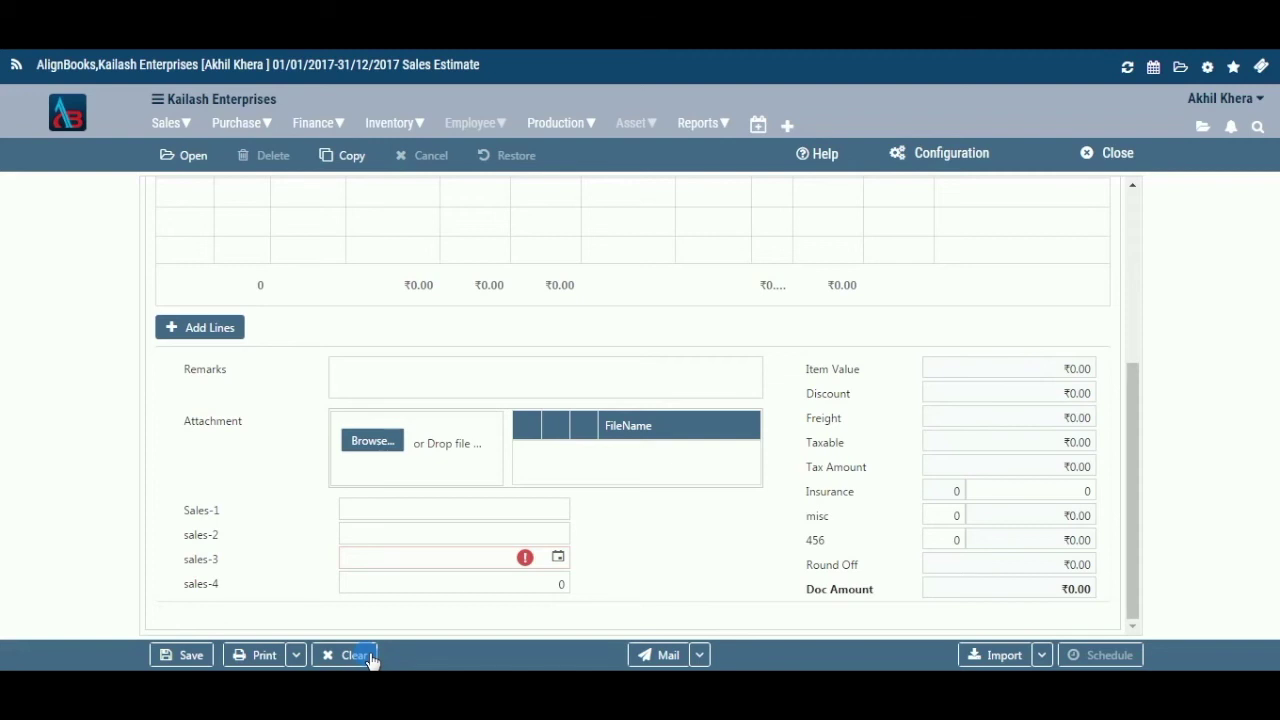
pyautogui.click(1044, 656)
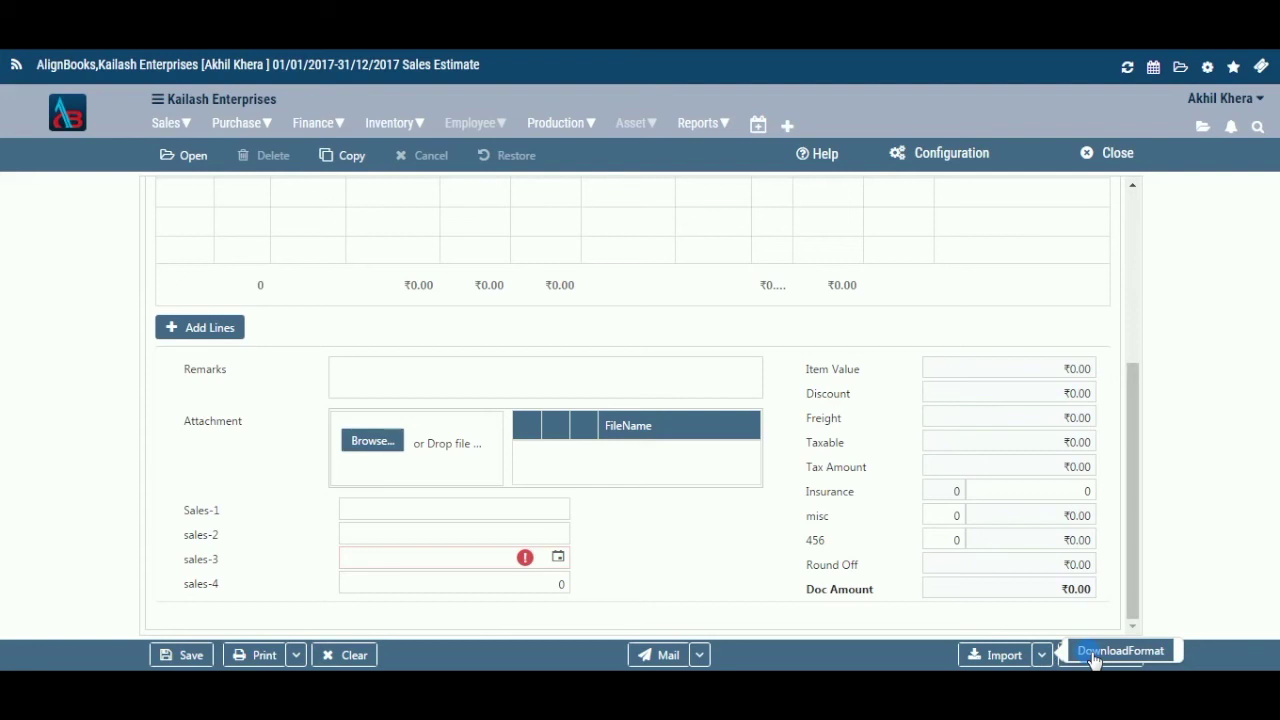
pyautogui.click(1093, 655)
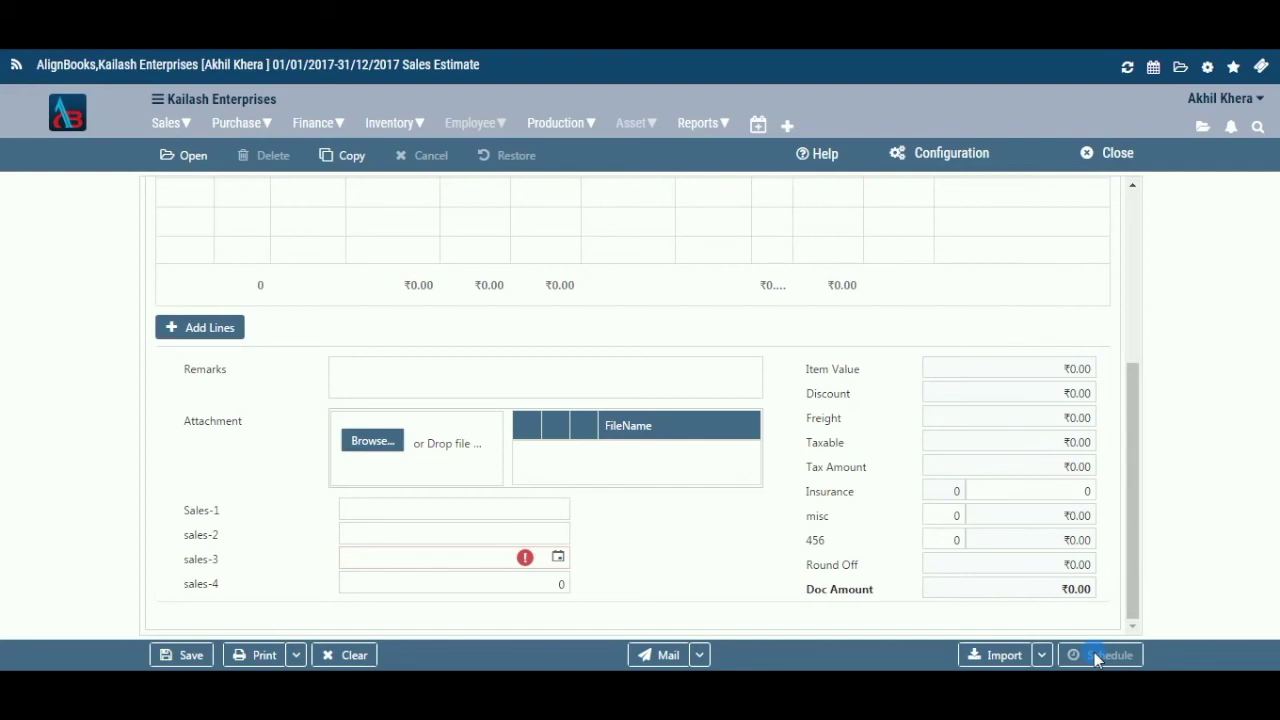
# - View the dialog for opening existing estimates without saving the blank form, and exit it
pyautogui.click(195, 156)
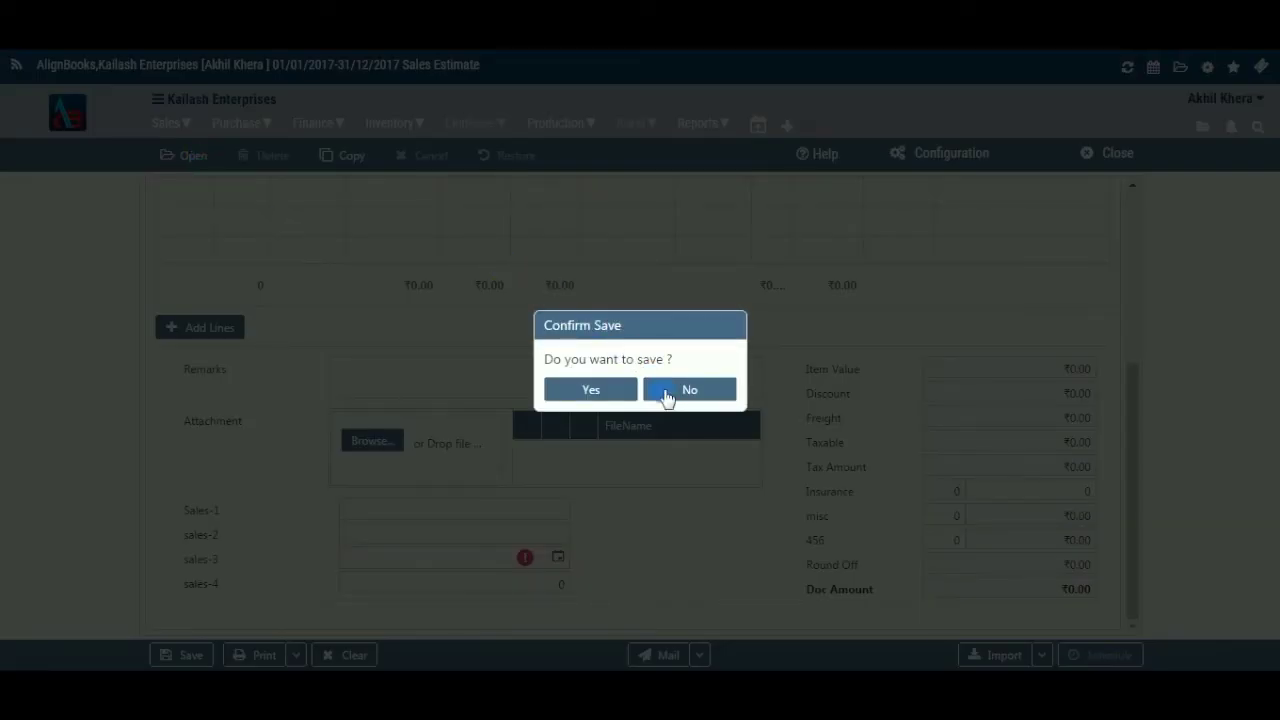
pyautogui.press('Escape')
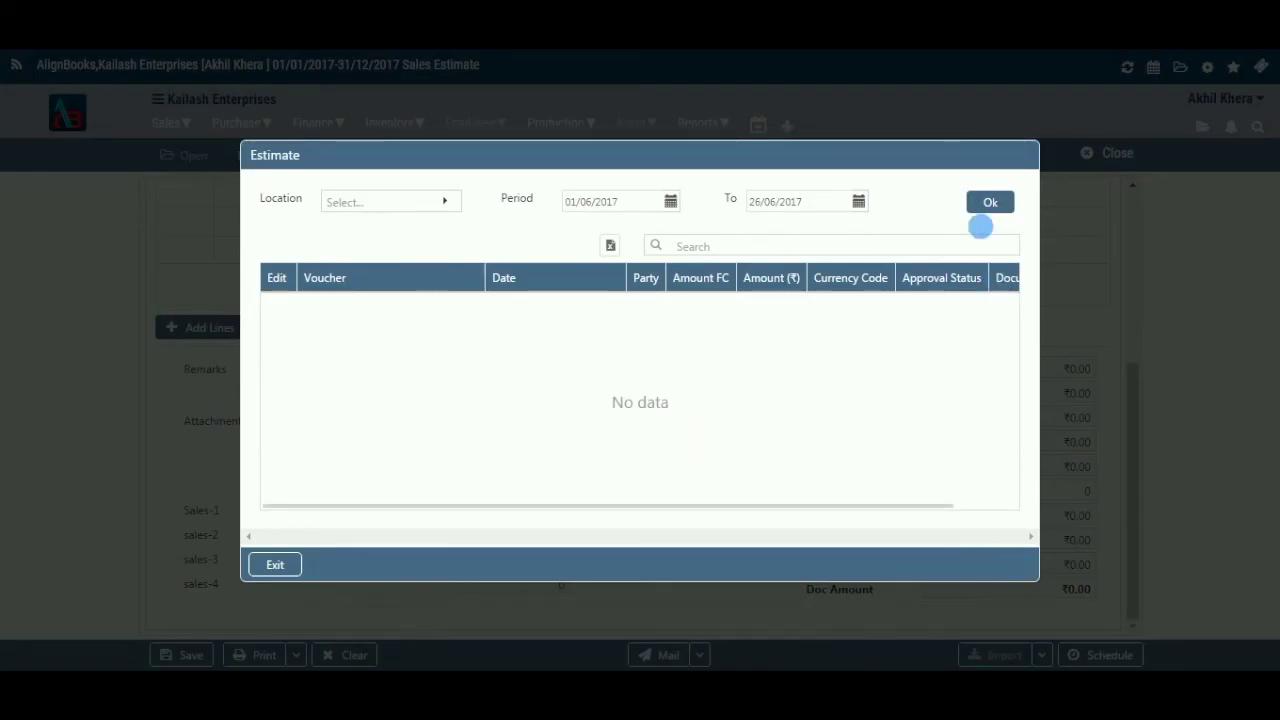
pyautogui.click(358, 567)
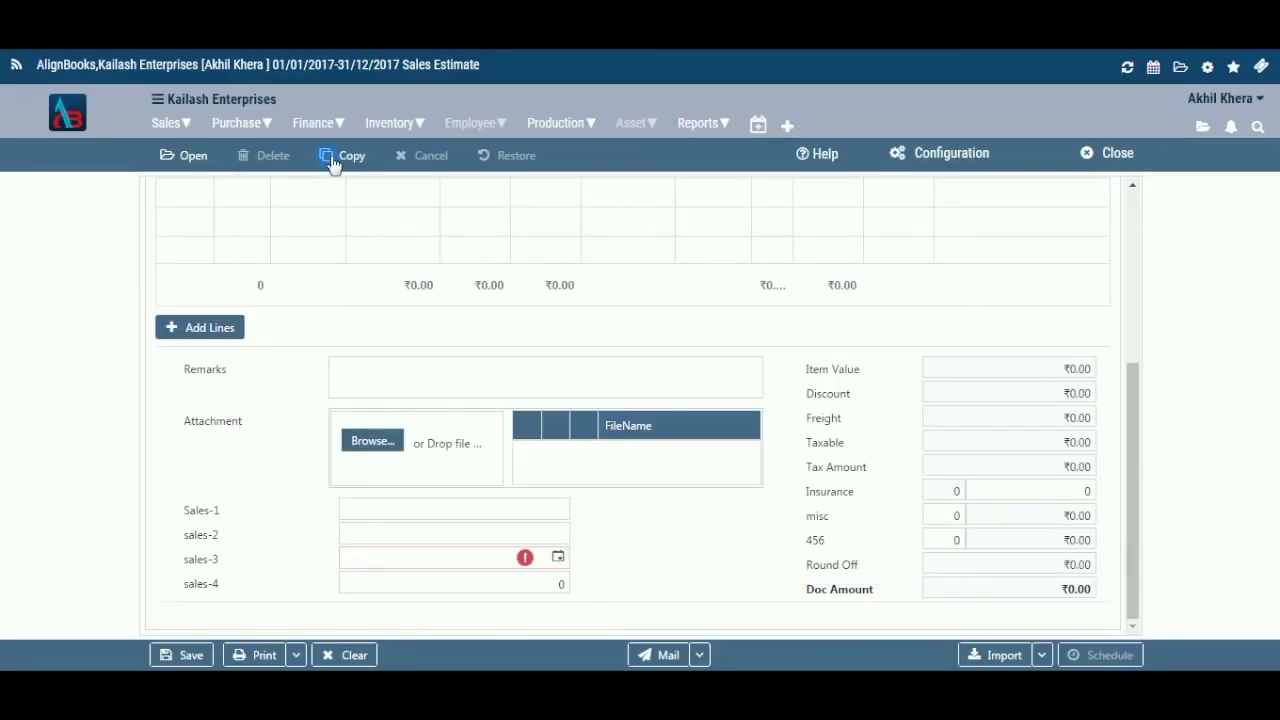
# - List the Gurgaon location's estimates available for copying in the period 01/06/2017 to 26/06/2017, and exit without copying one
pyautogui.click(333, 160)
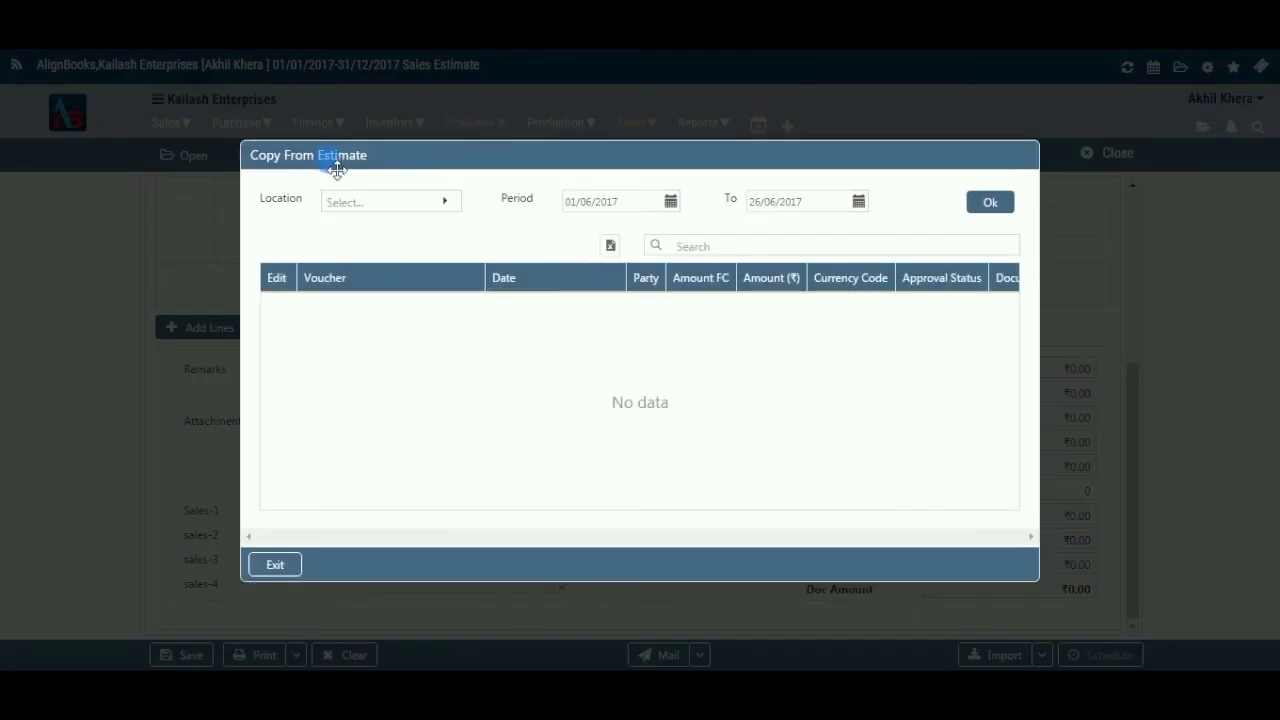
pyautogui.click(1004, 206)
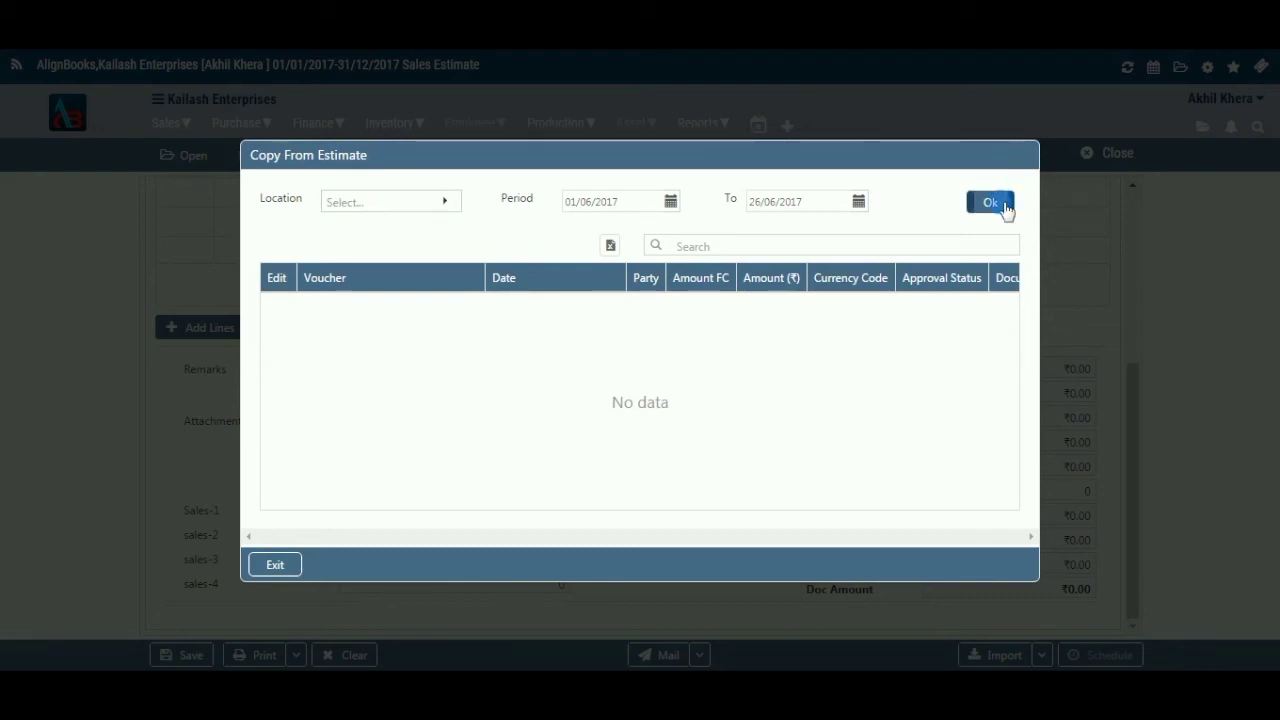
pyautogui.click(455, 204)
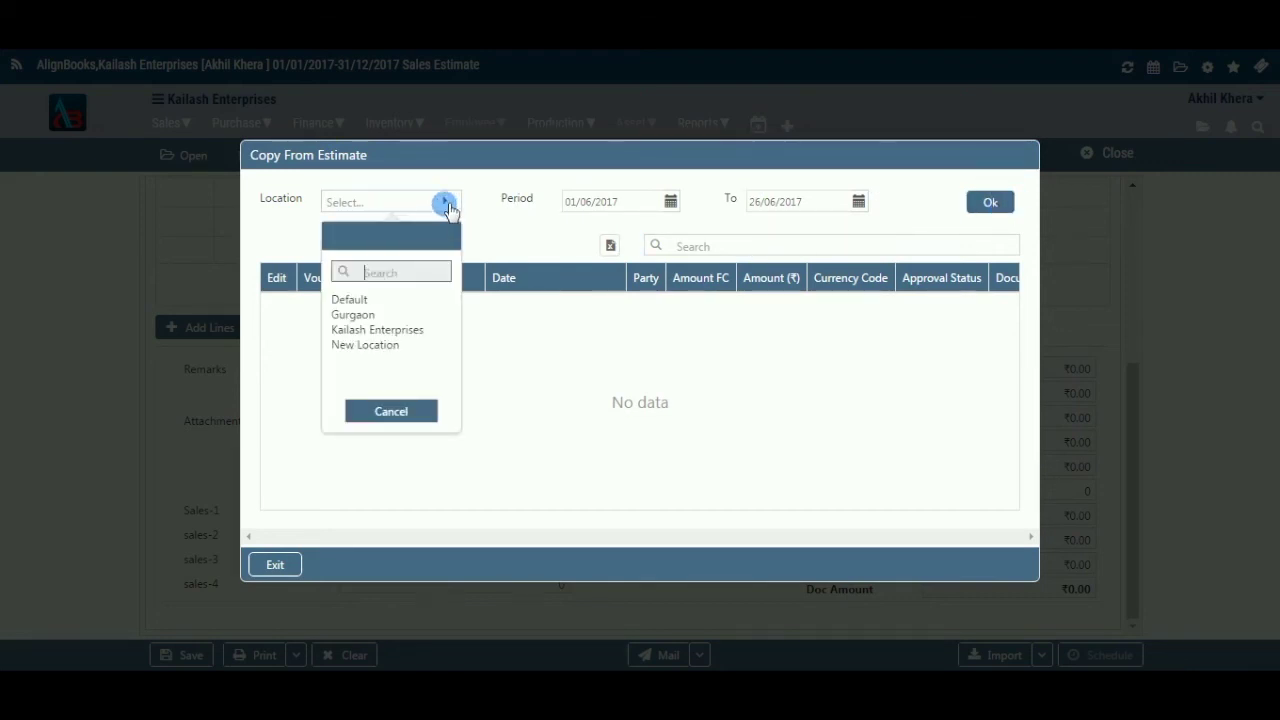
pyautogui.click(358, 314)
pyautogui.click(992, 202)
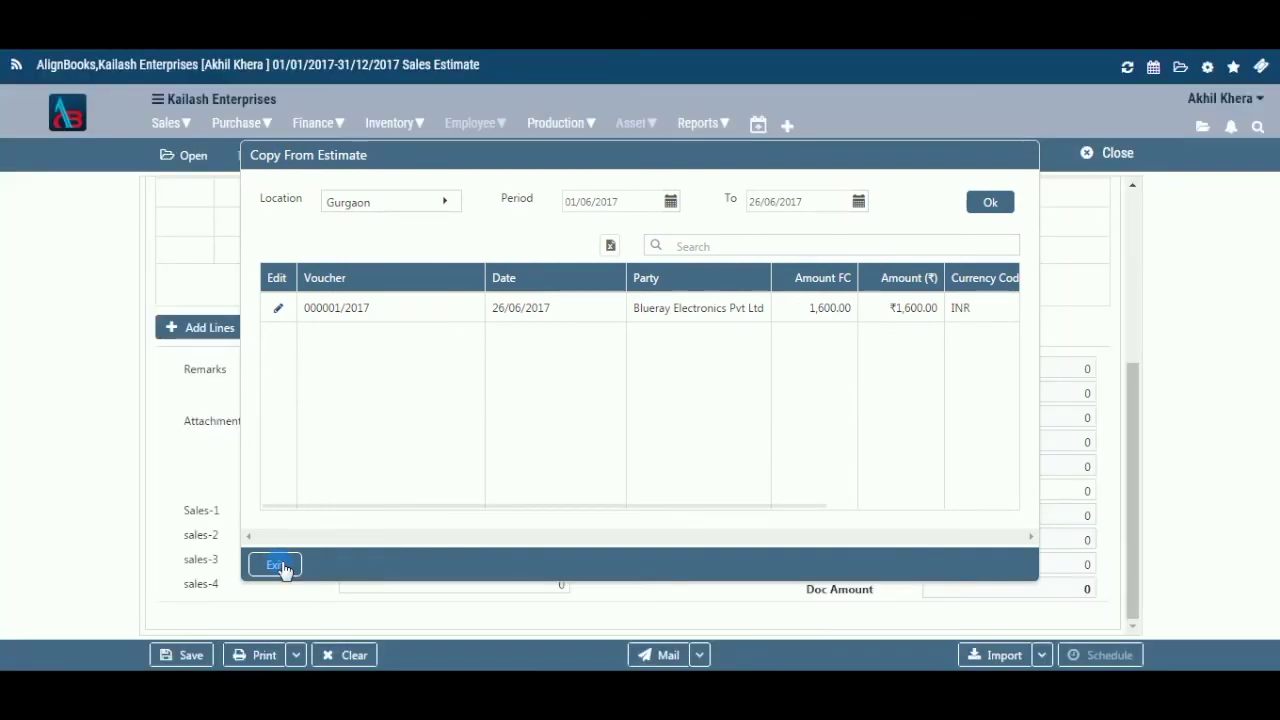
pyautogui.click(278, 566)
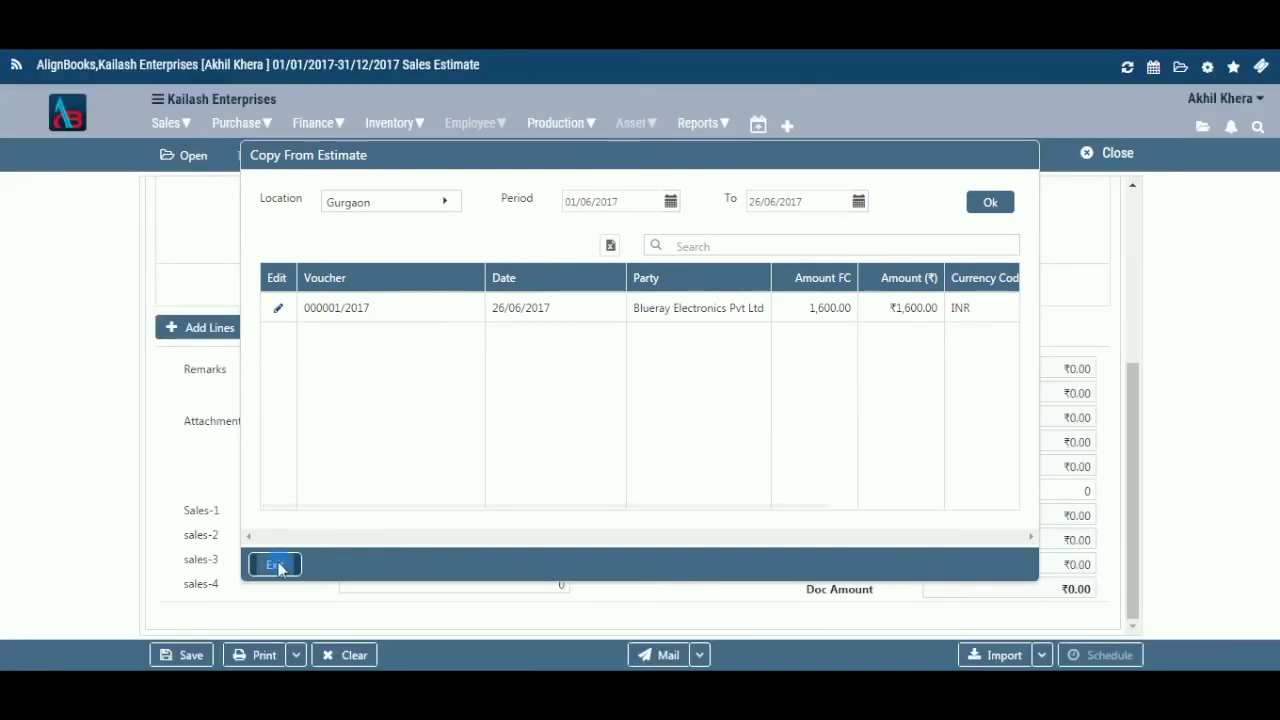